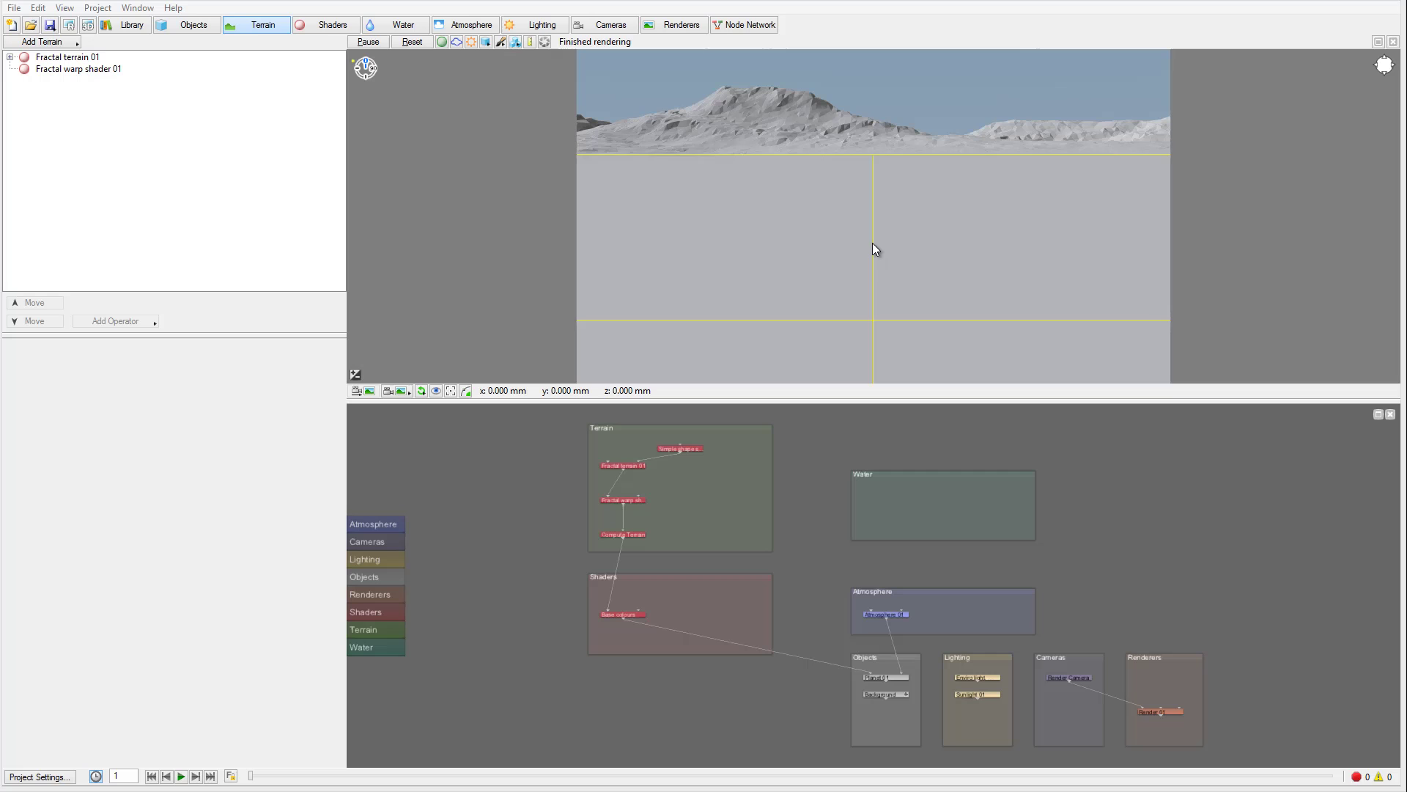
# Orbit the preview camera to look low across the flat plain toward the distant mountain ridge.
pyautogui.moveTo(777, 234); pyautogui.dragTo(862, 275)
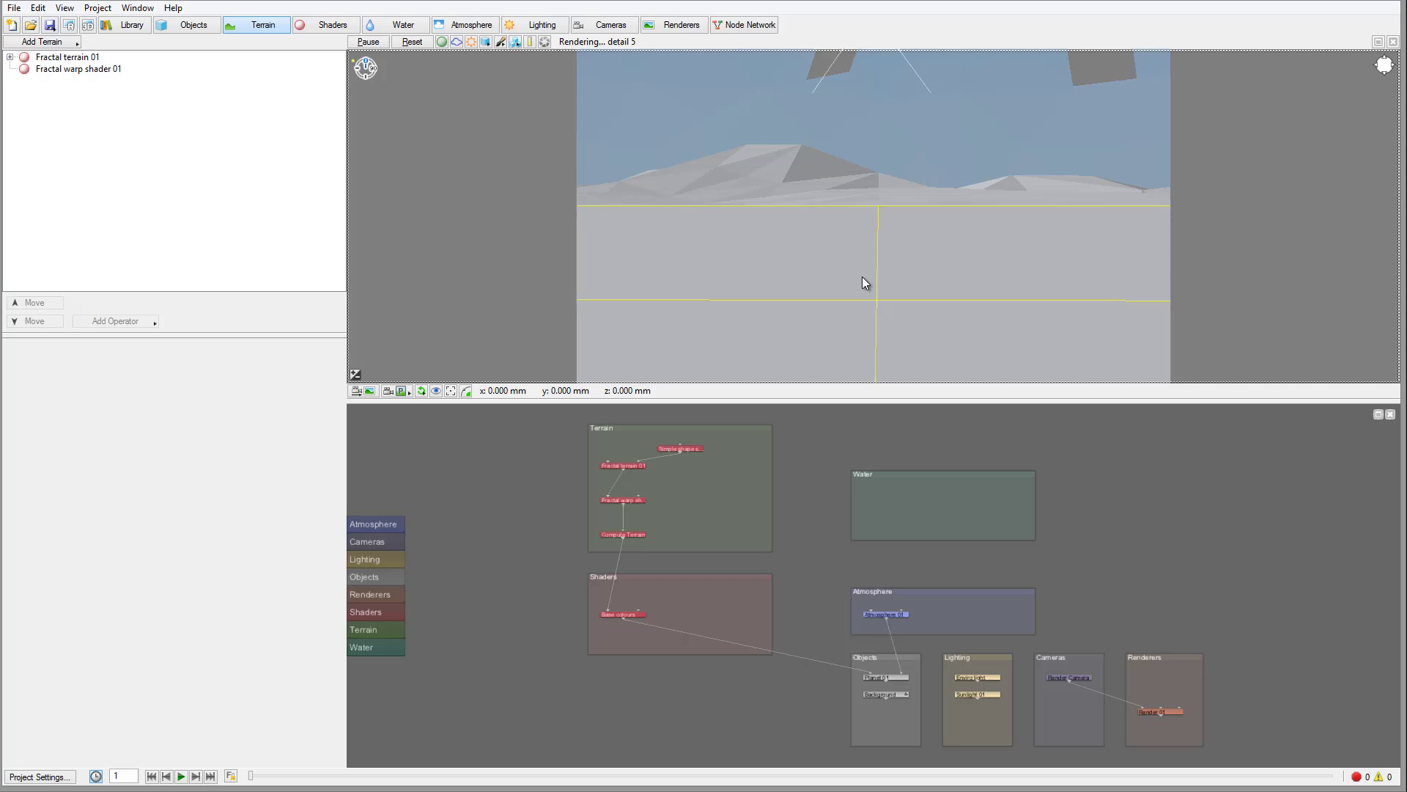
pyautogui.moveTo(1072, 298); pyautogui.dragTo(976, 313)
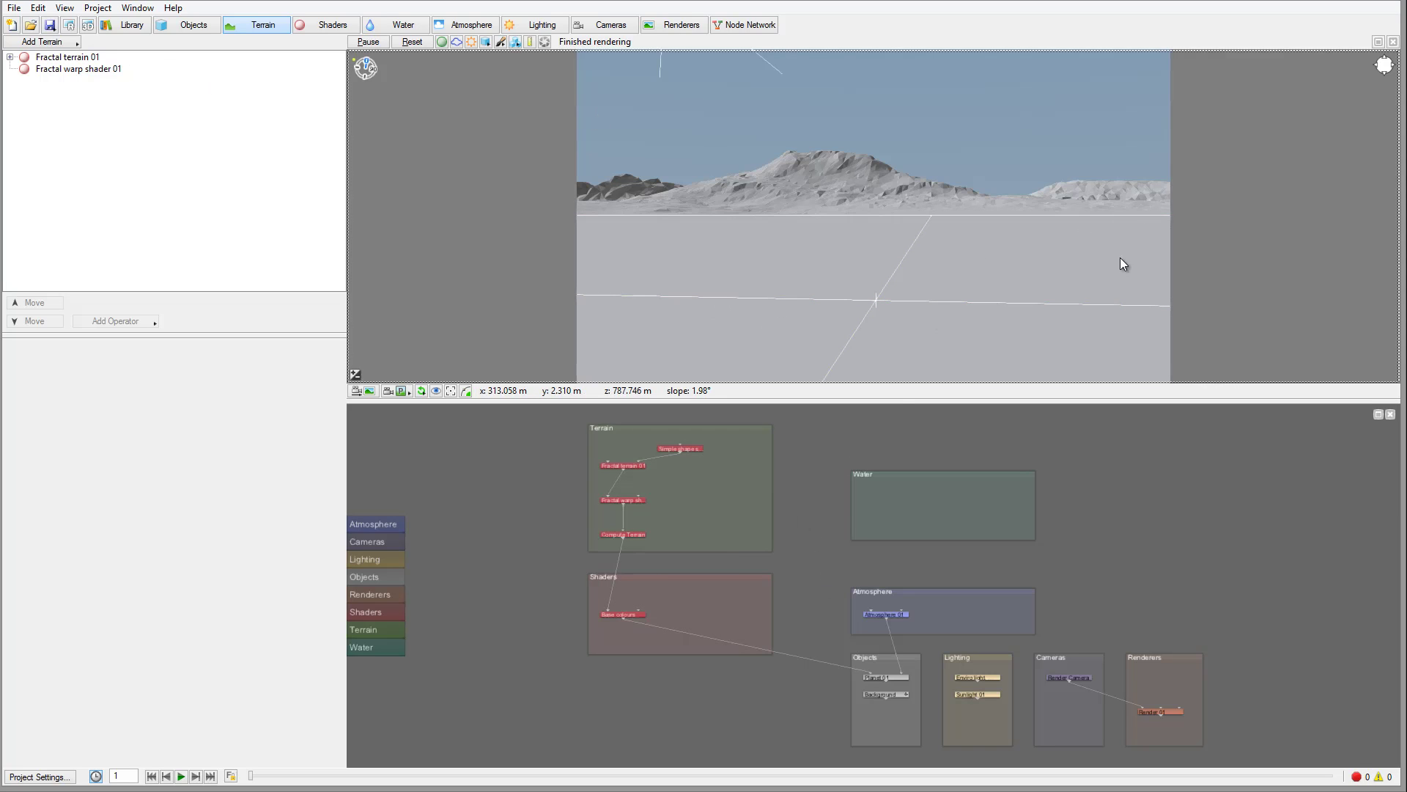
pyautogui.click(670, 594)
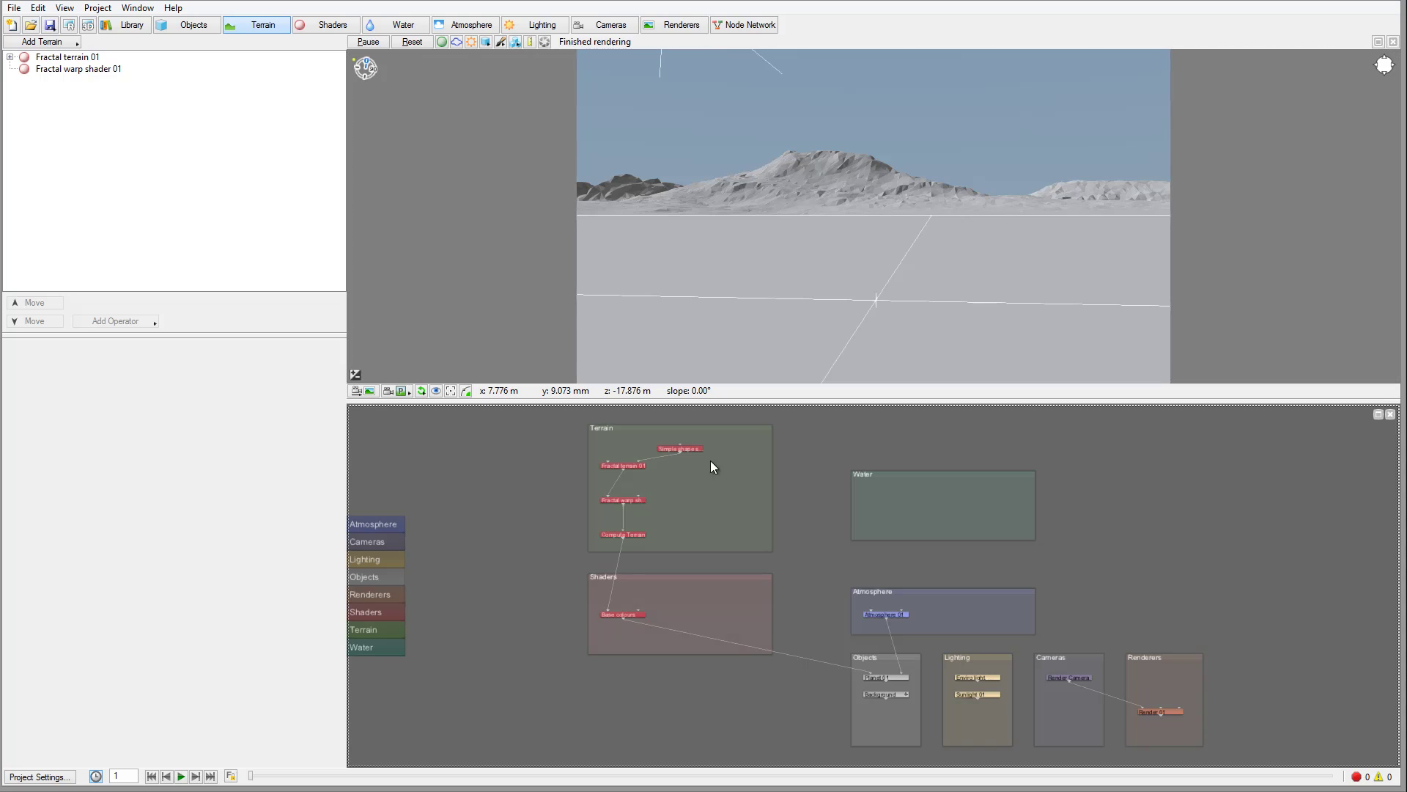
# Add a Fake stones shader node from Create Shader > Displacement Shader into the Shaders group.
pyautogui.click(328, 25)
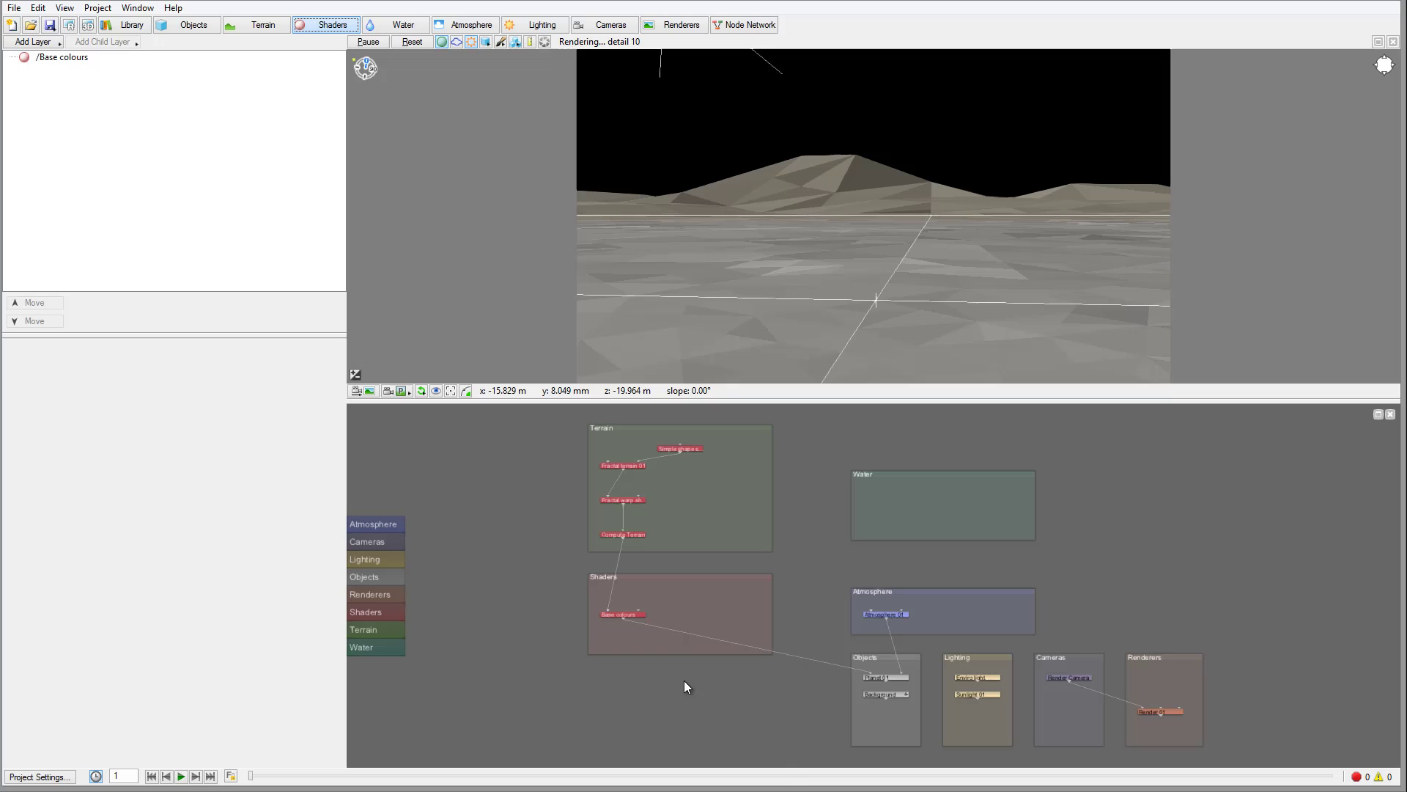
pyautogui.scroll(4, 665, 619)
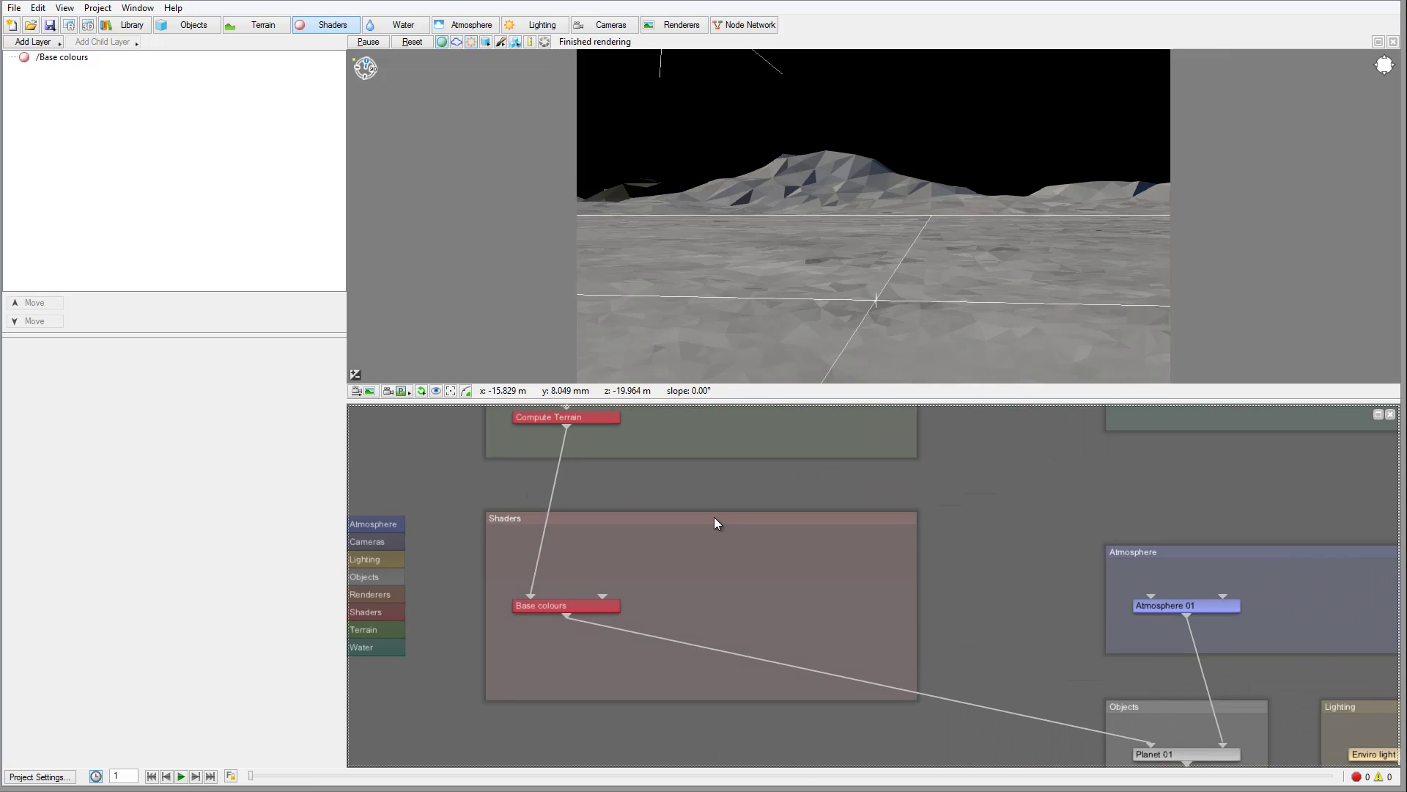
pyautogui.rightClick(670, 536)
pyautogui.moveTo(752, 551)
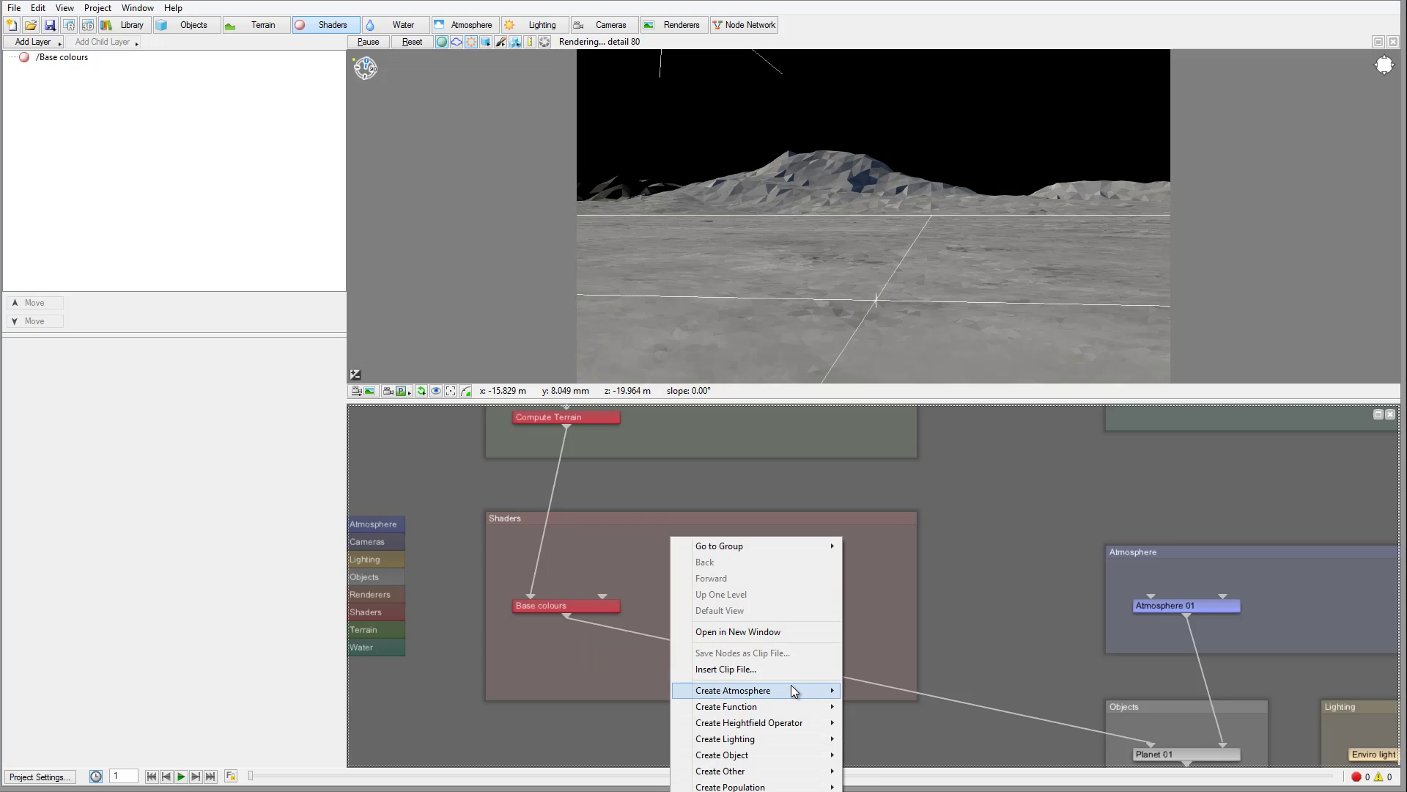
pyautogui.moveTo(733, 791)
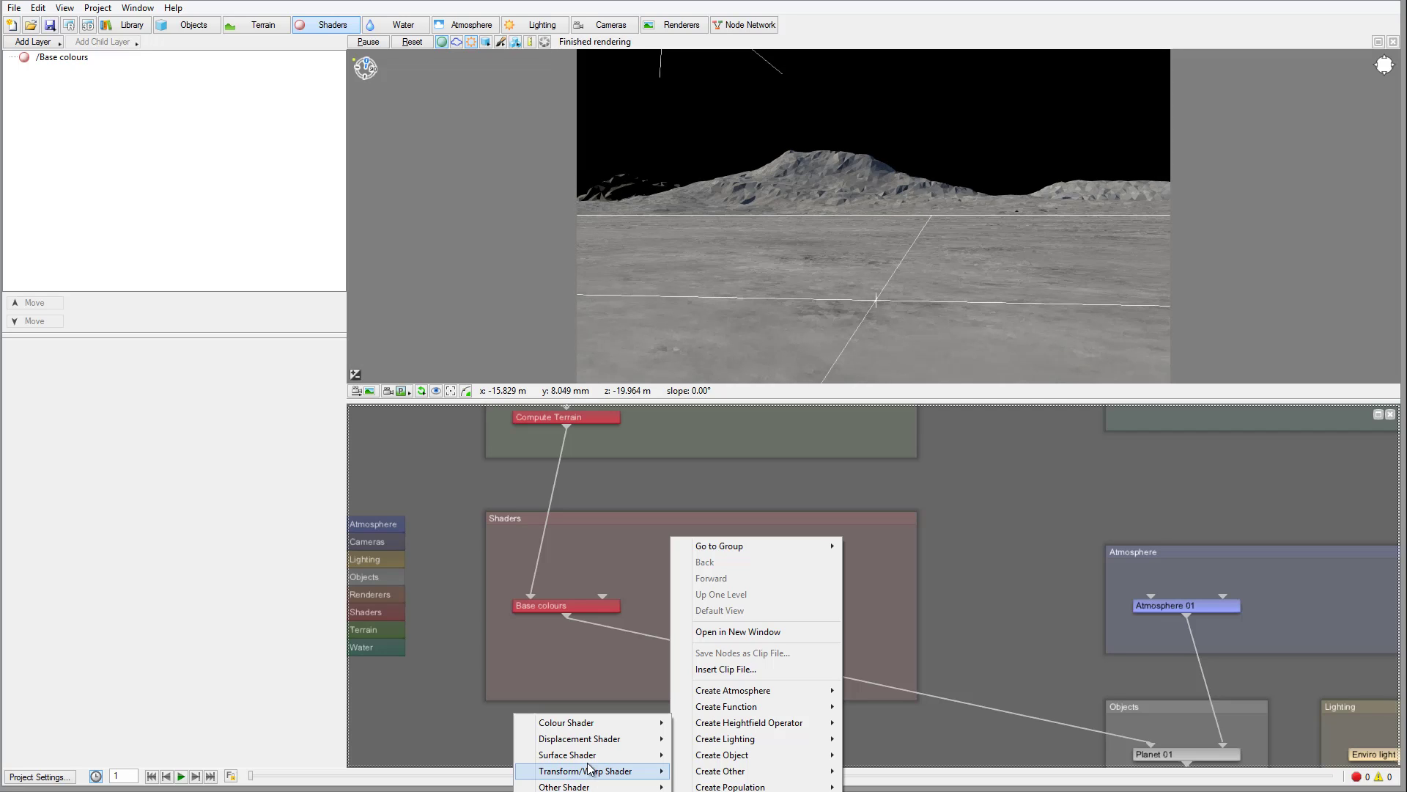
pyautogui.moveTo(592, 756)
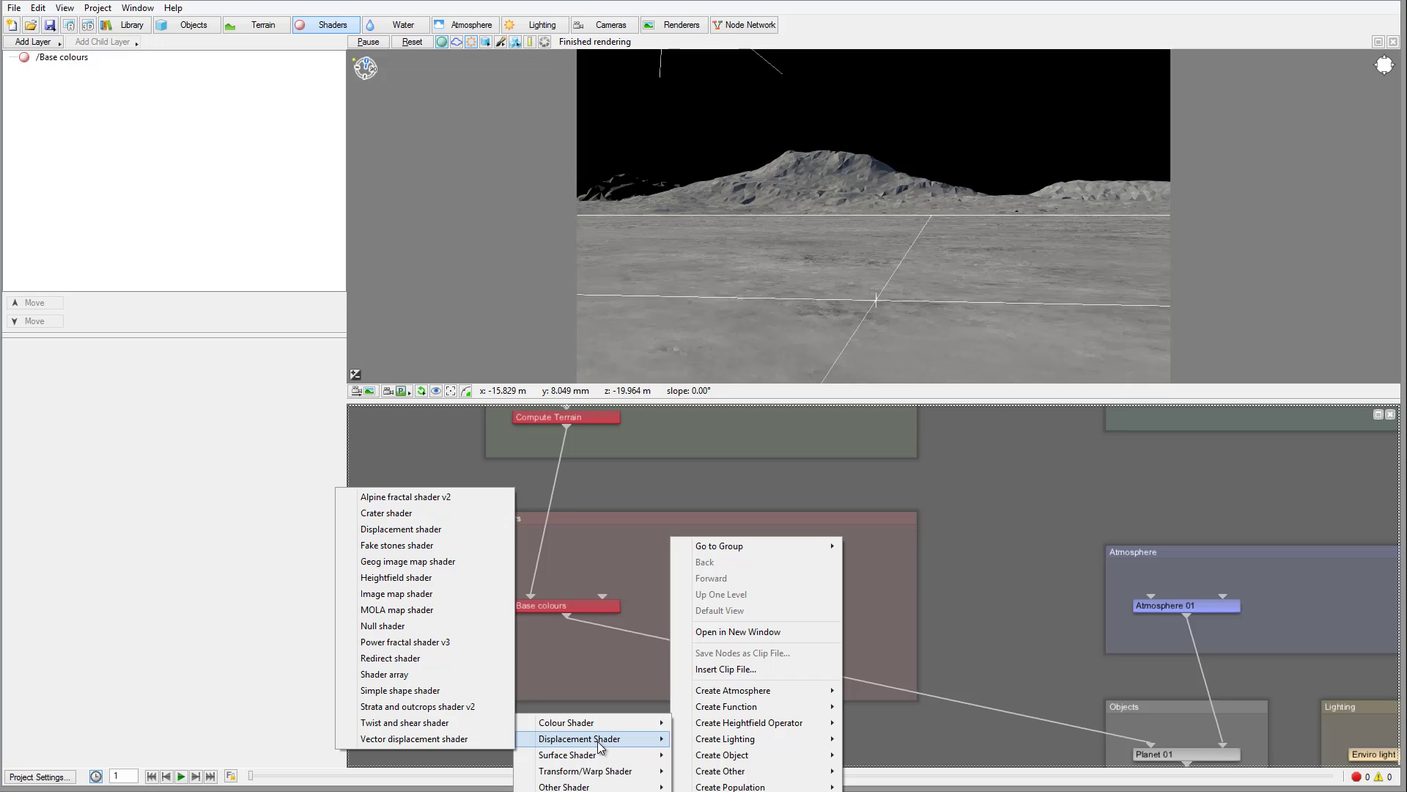
pyautogui.click(450, 551)
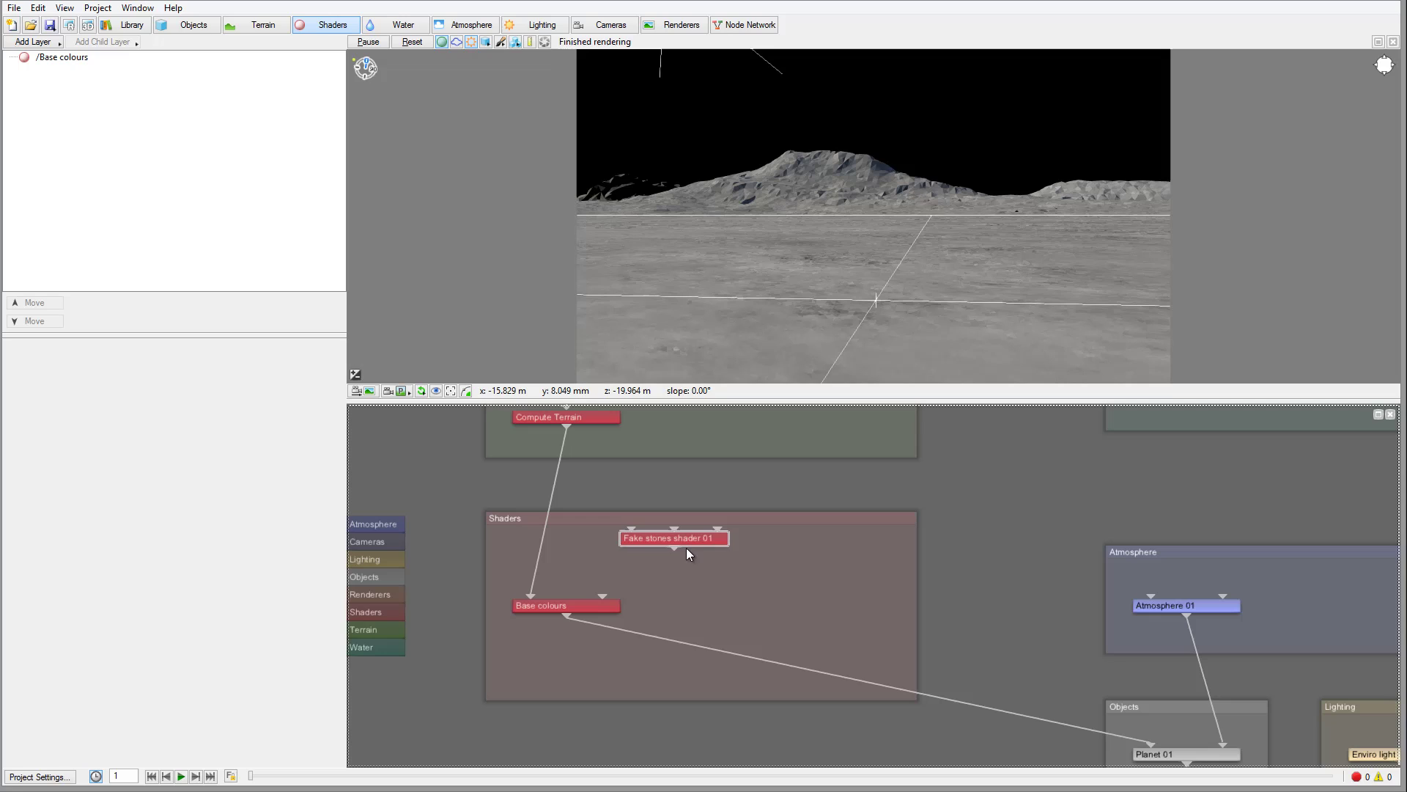
pyautogui.click(765, 572)
# Place Base colours above and Fake stones shader 01 below-right, spaced apart in the Shaders group.
pyautogui.moveTo(576, 605); pyautogui.dragTo(591, 564)
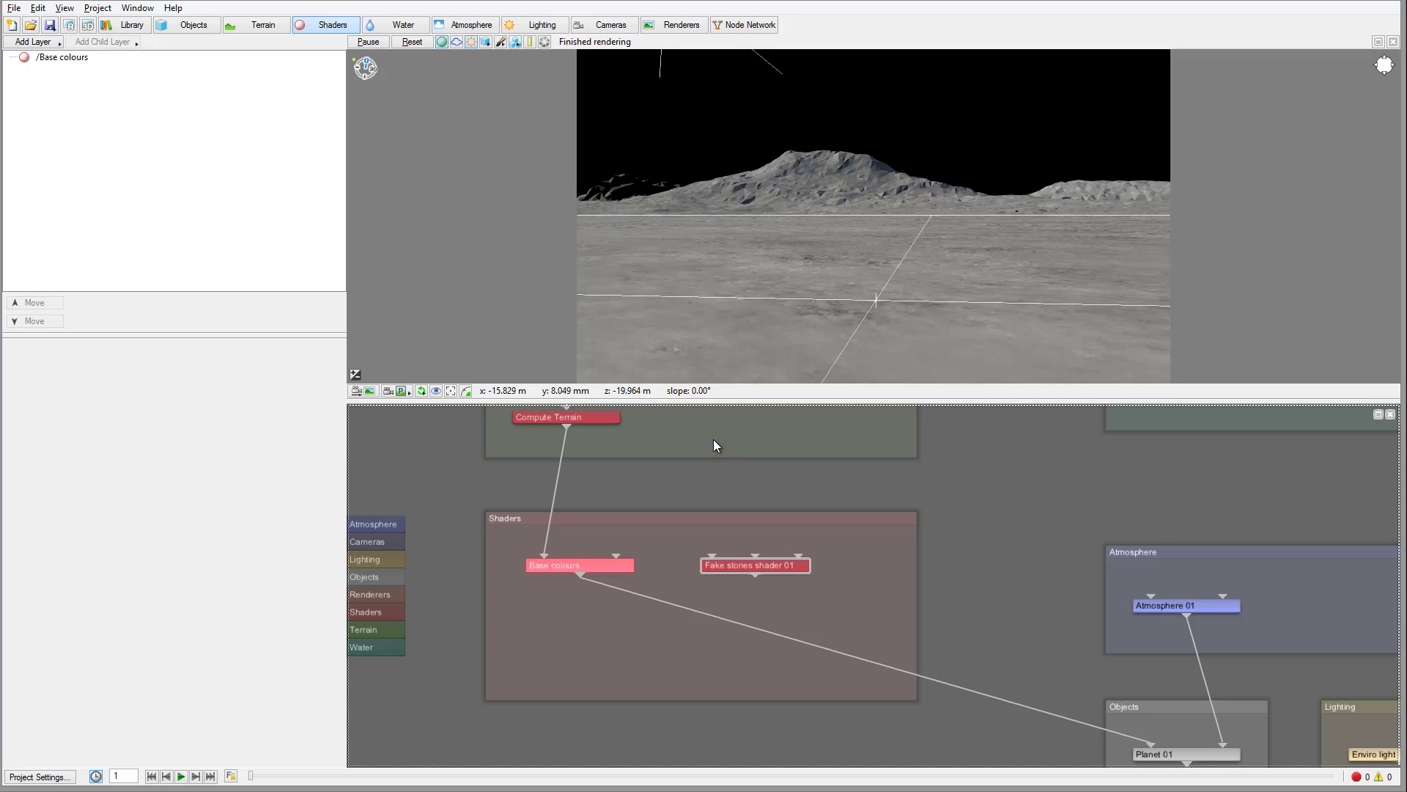
pyautogui.moveTo(714, 438); pyautogui.dragTo(734, 602, button='middle')
pyautogui.moveTo(676, 546); pyautogui.dragTo(770, 619, button='middle')
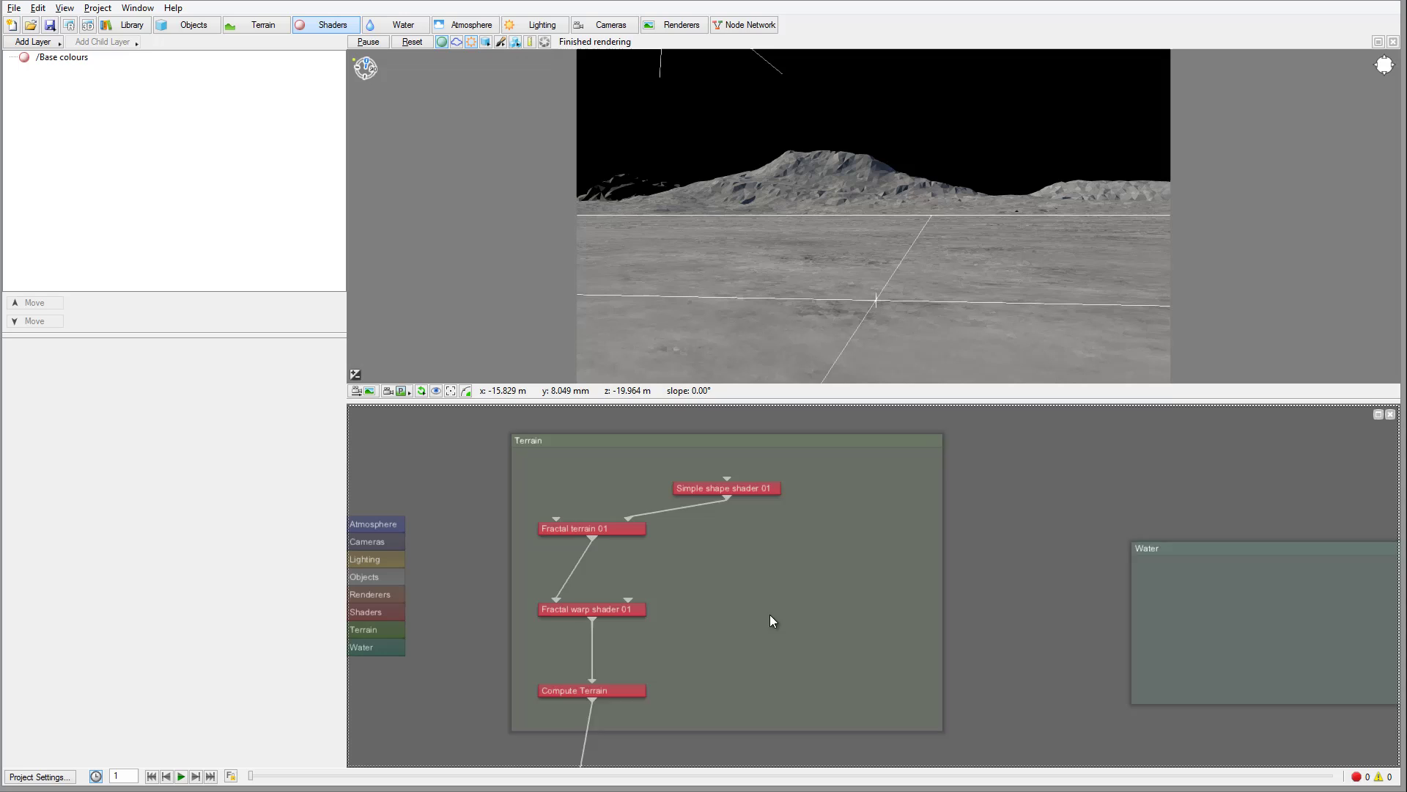
pyautogui.moveTo(838, 659); pyautogui.dragTo(723, 586, button='middle')
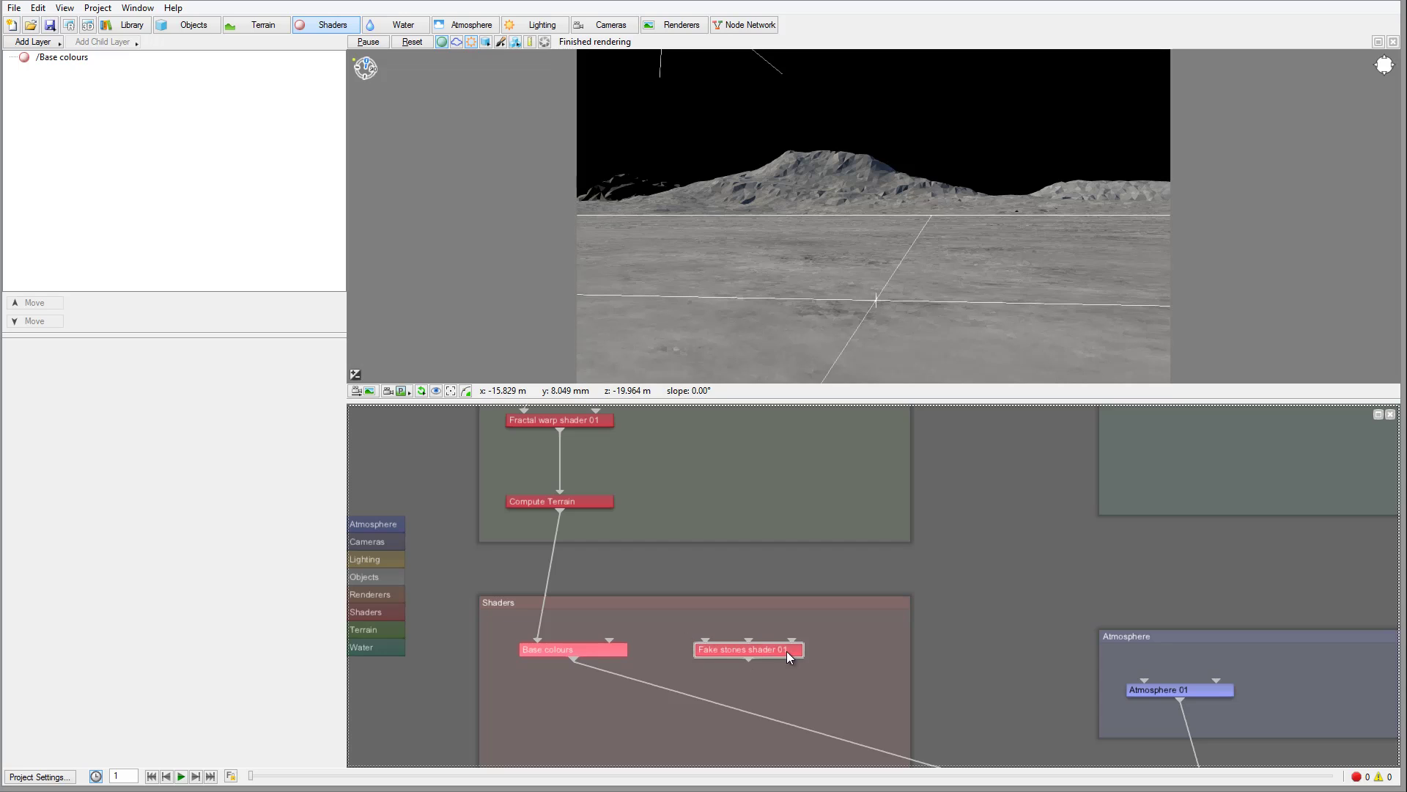
pyautogui.moveTo(769, 648); pyautogui.dragTo(741, 648)
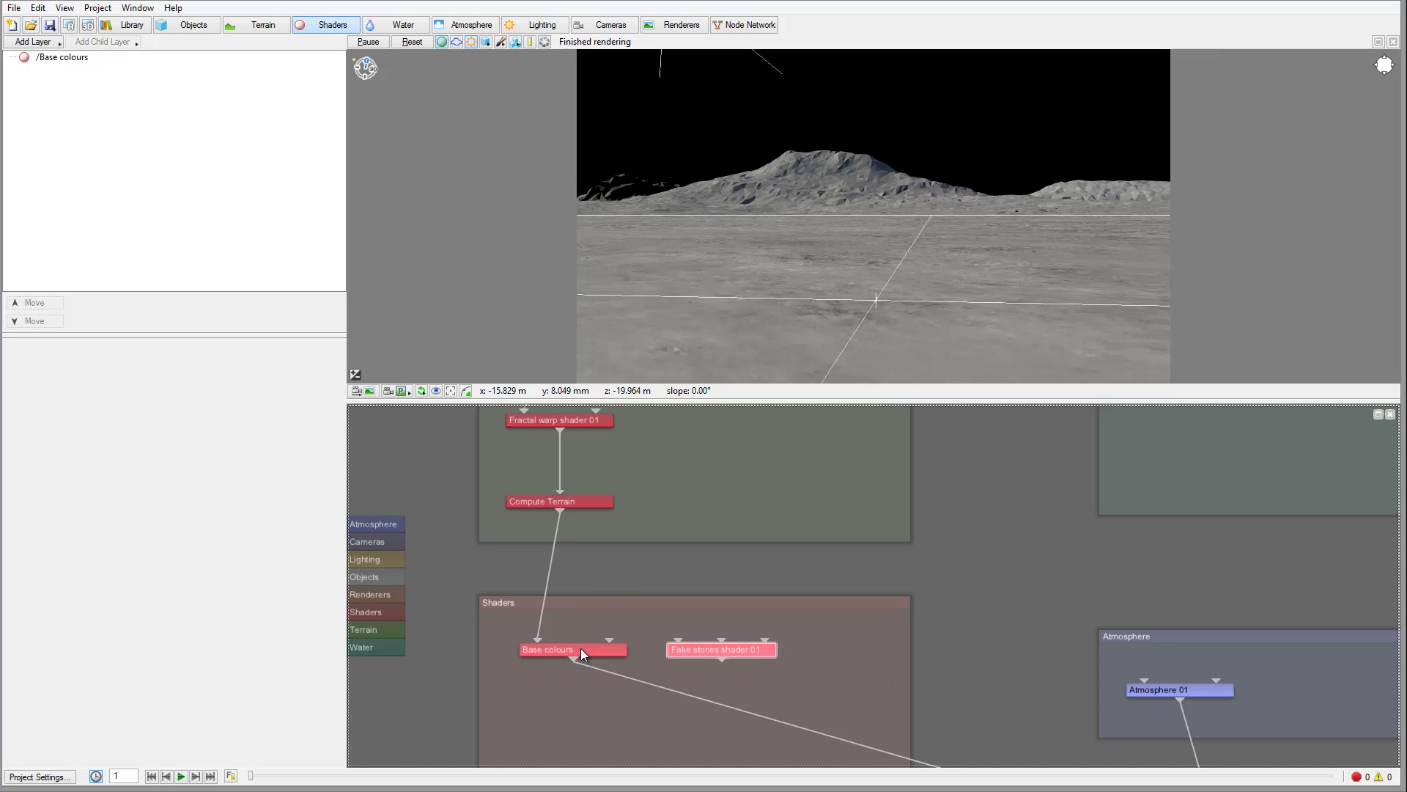
pyautogui.moveTo(580, 652); pyautogui.dragTo(593, 636)
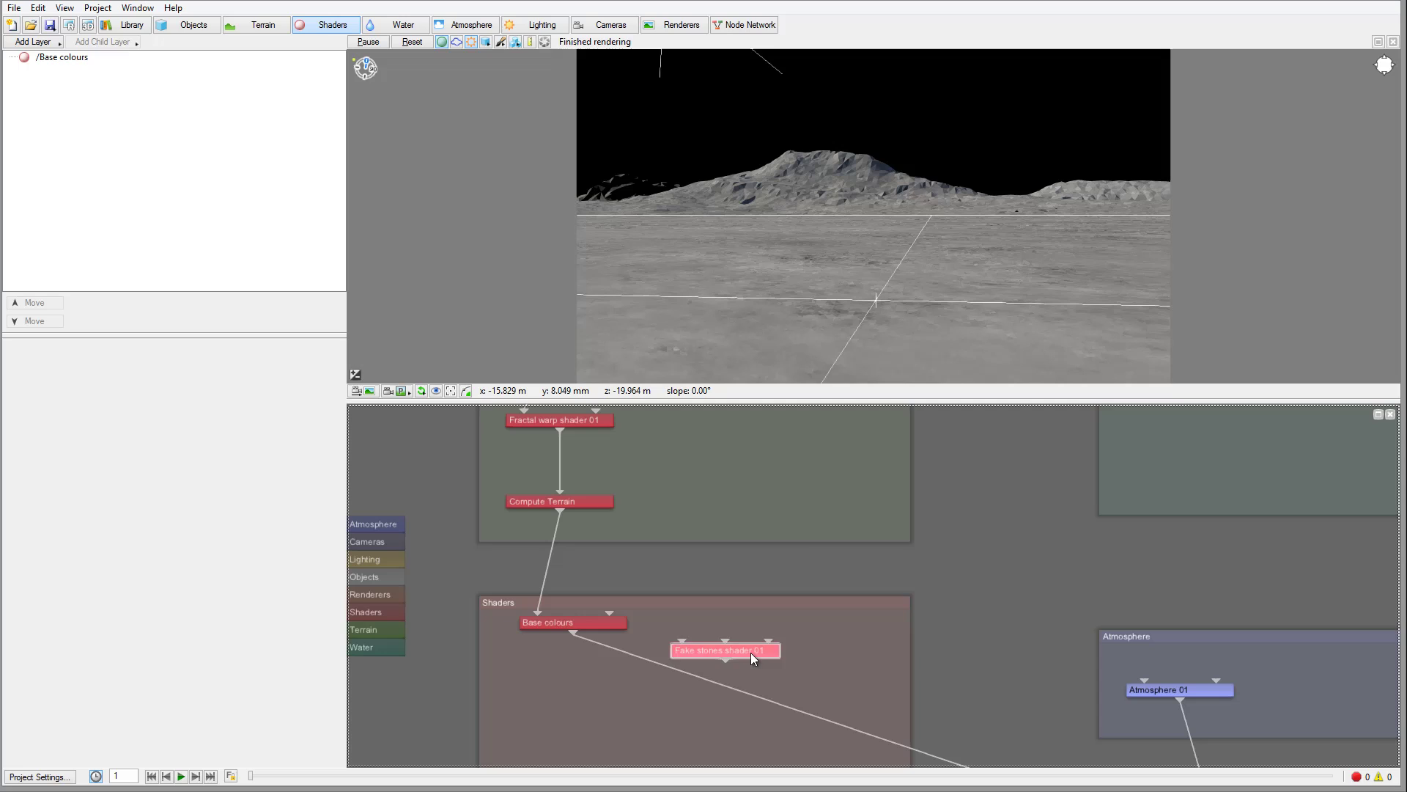
pyautogui.moveTo(750, 652); pyautogui.dragTo(777, 667)
pyautogui.scroll(-2, 870, 654)
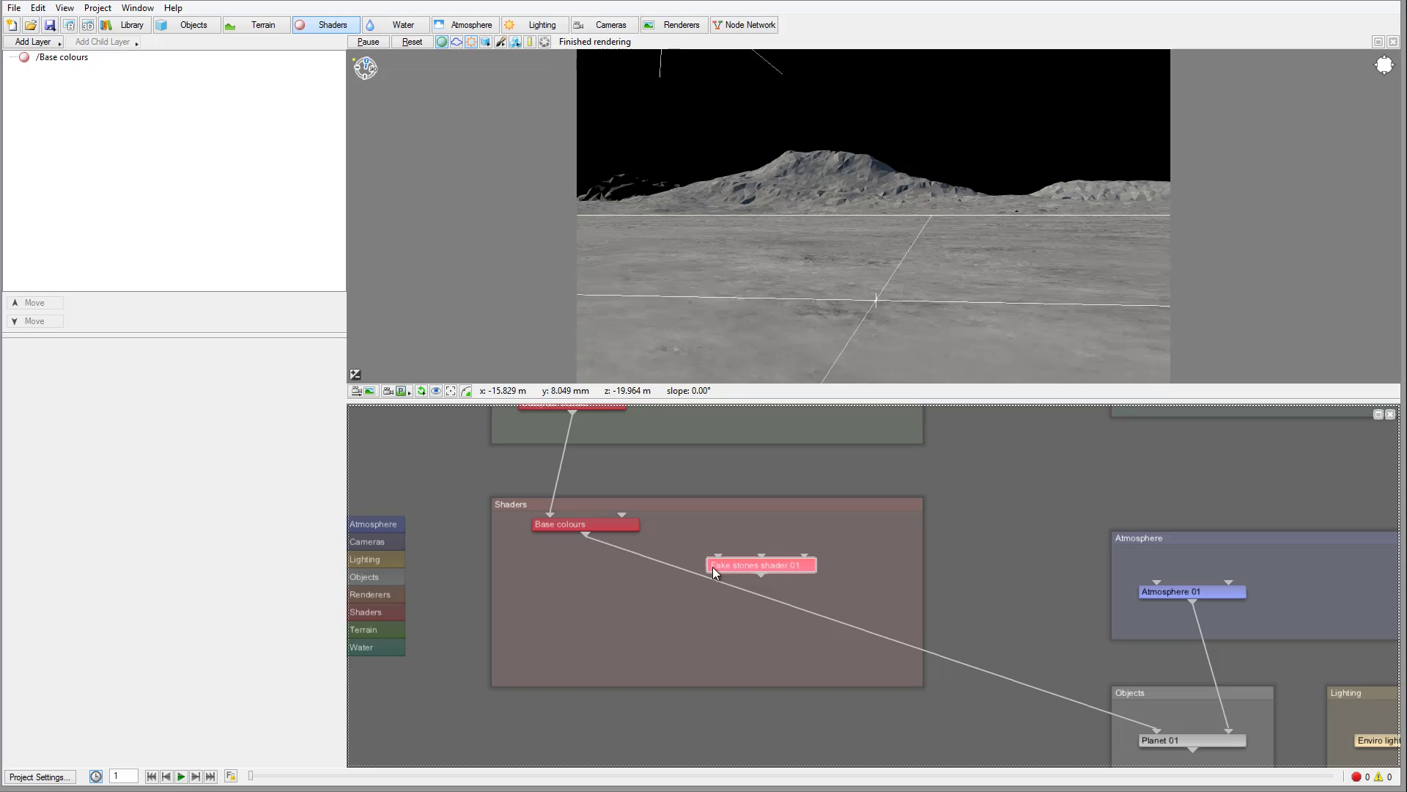
pyautogui.moveTo(866, 522); pyautogui.dragTo(911, 449, button='middle')
# Create Surface layer 01 with Fractal breakup 01 and connect it to Planet 01's surface input.
pyautogui.rightClick(632, 500)
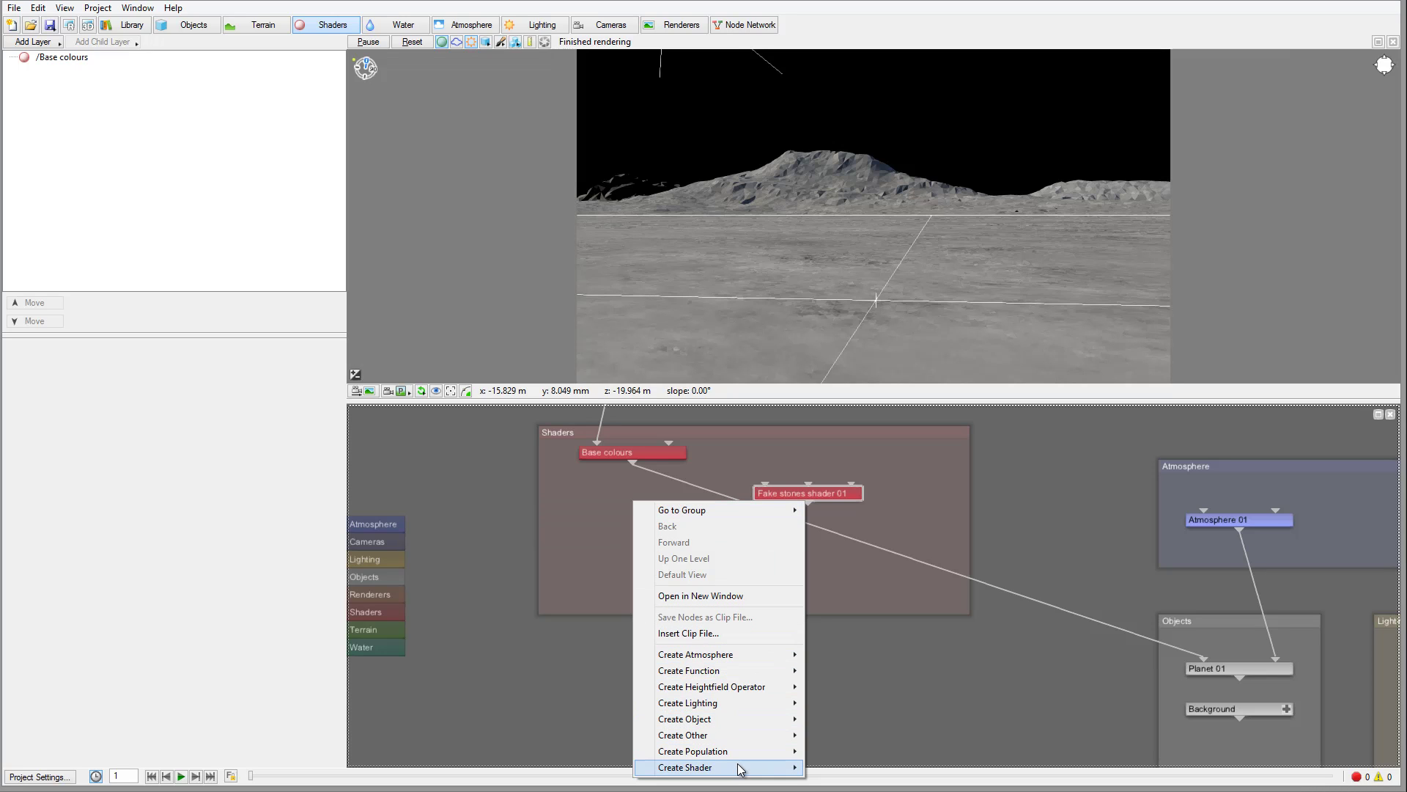
pyautogui.moveTo(785, 767)
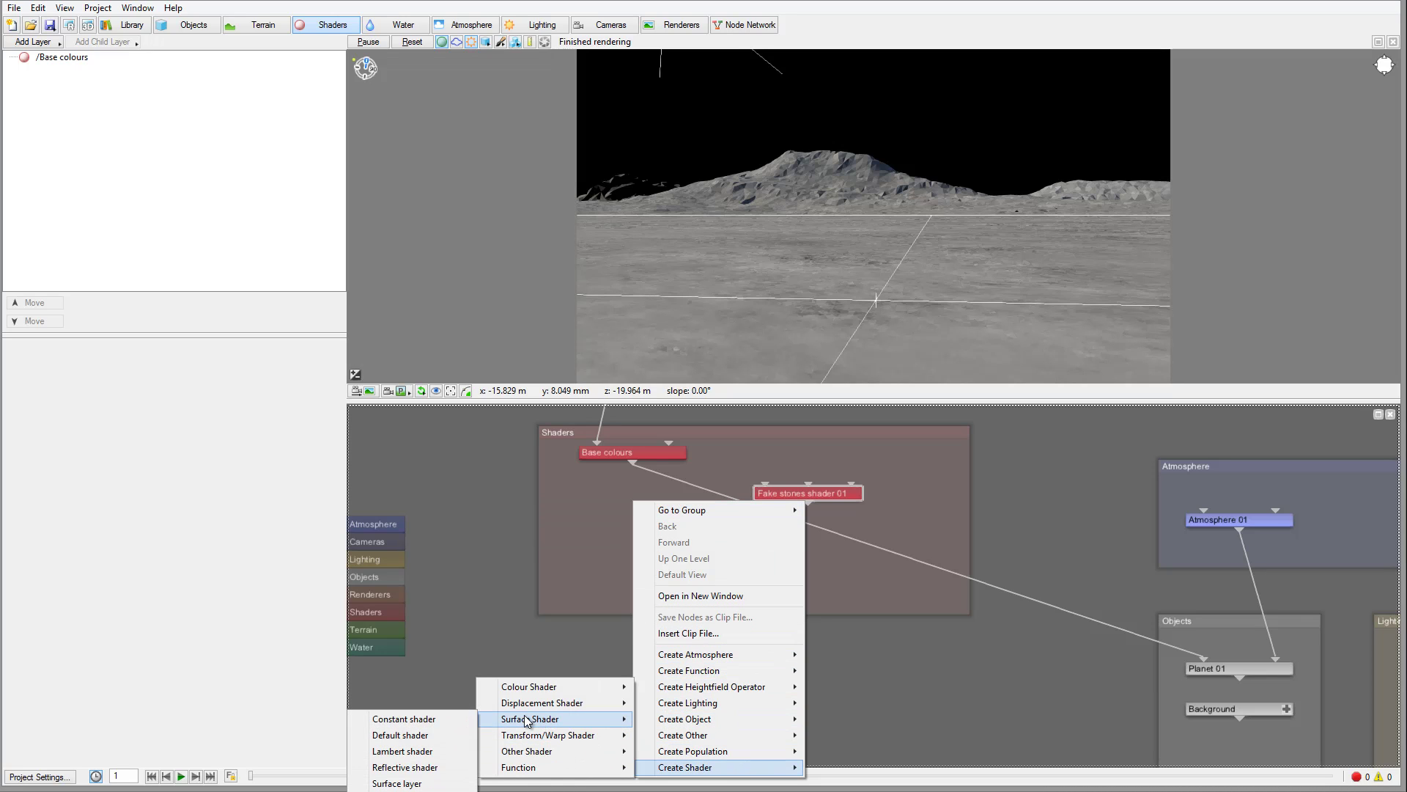
pyautogui.moveTo(557, 703)
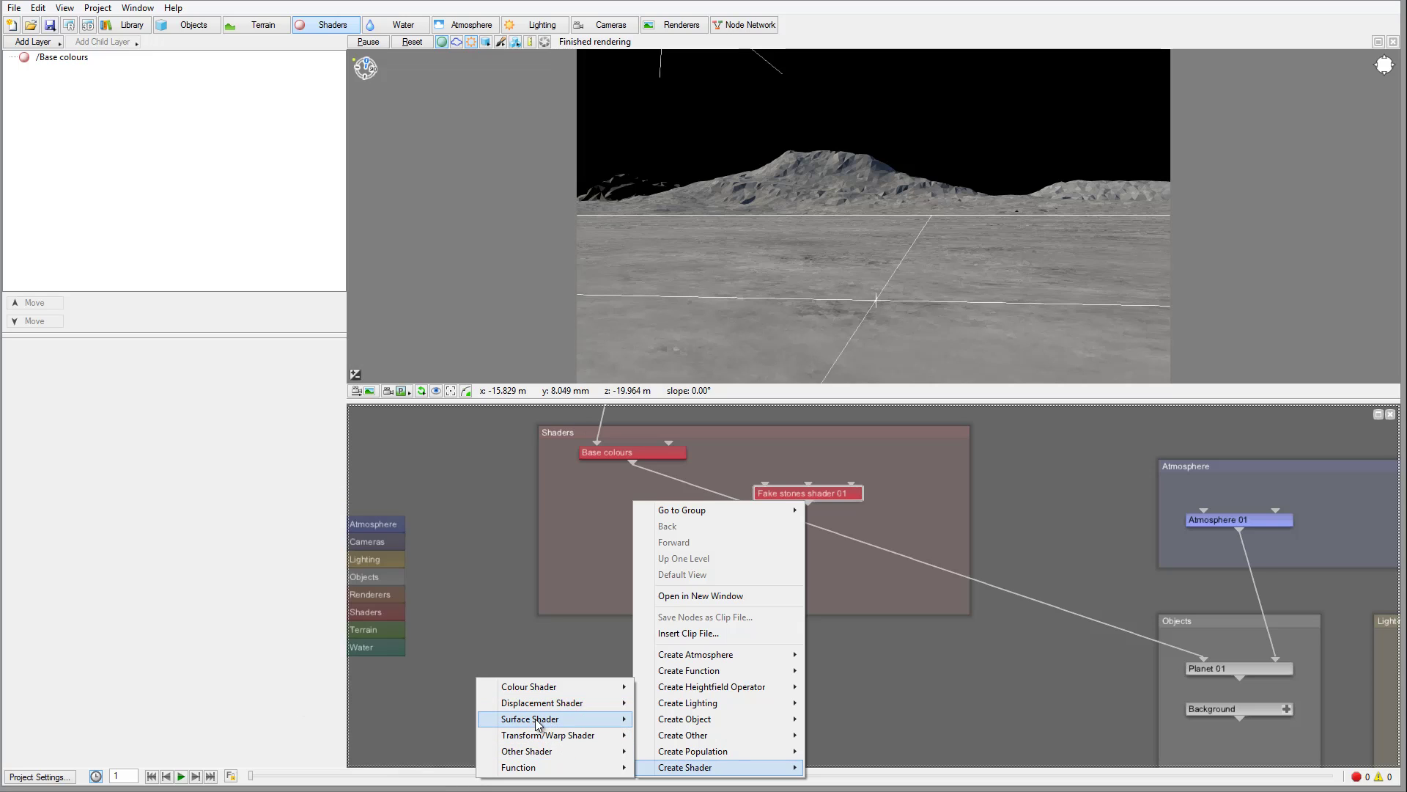
pyautogui.click(396, 783)
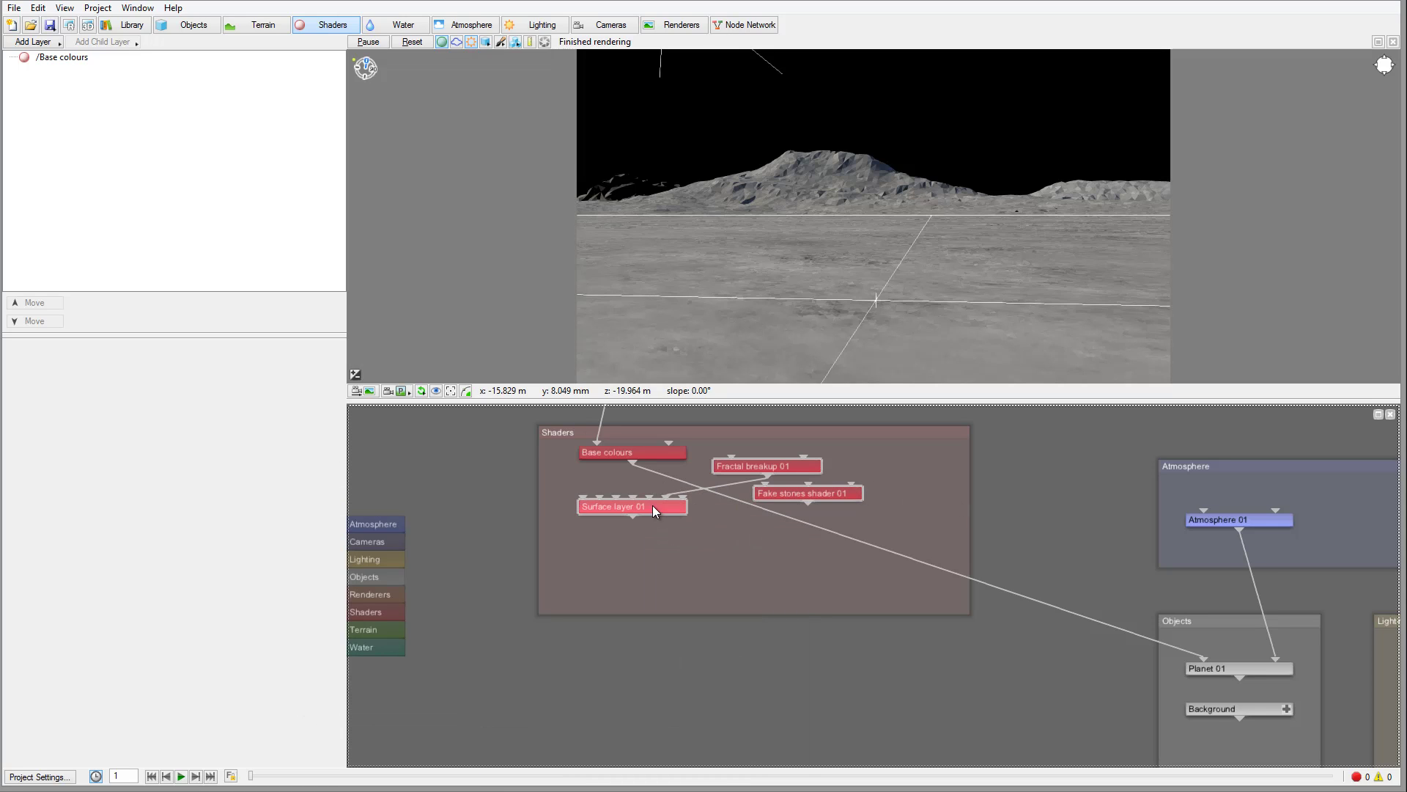
pyautogui.moveTo(653, 505); pyautogui.dragTo(743, 561)
pyautogui.moveTo(753, 473); pyautogui.dragTo(902, 473)
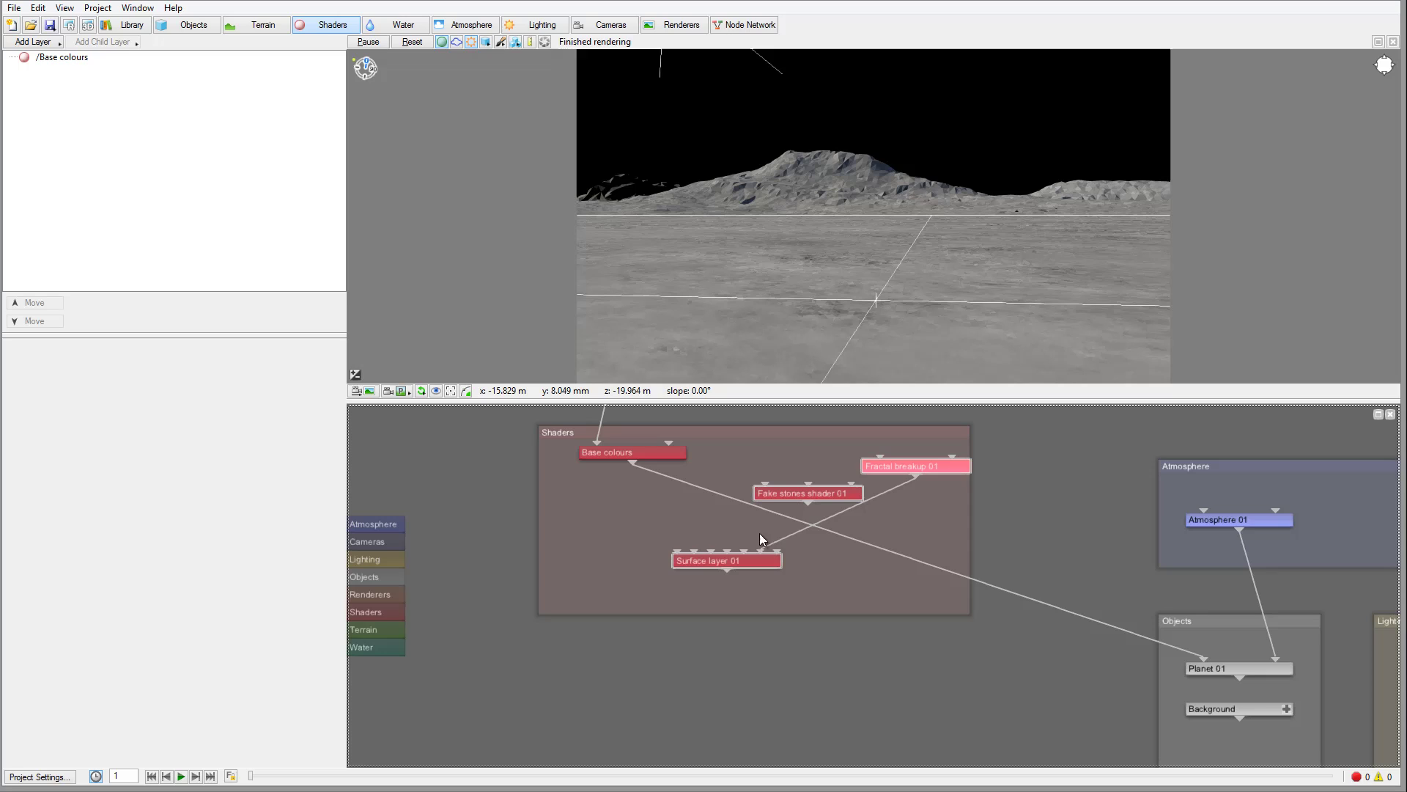
pyautogui.moveTo(774, 561); pyautogui.dragTo(801, 561)
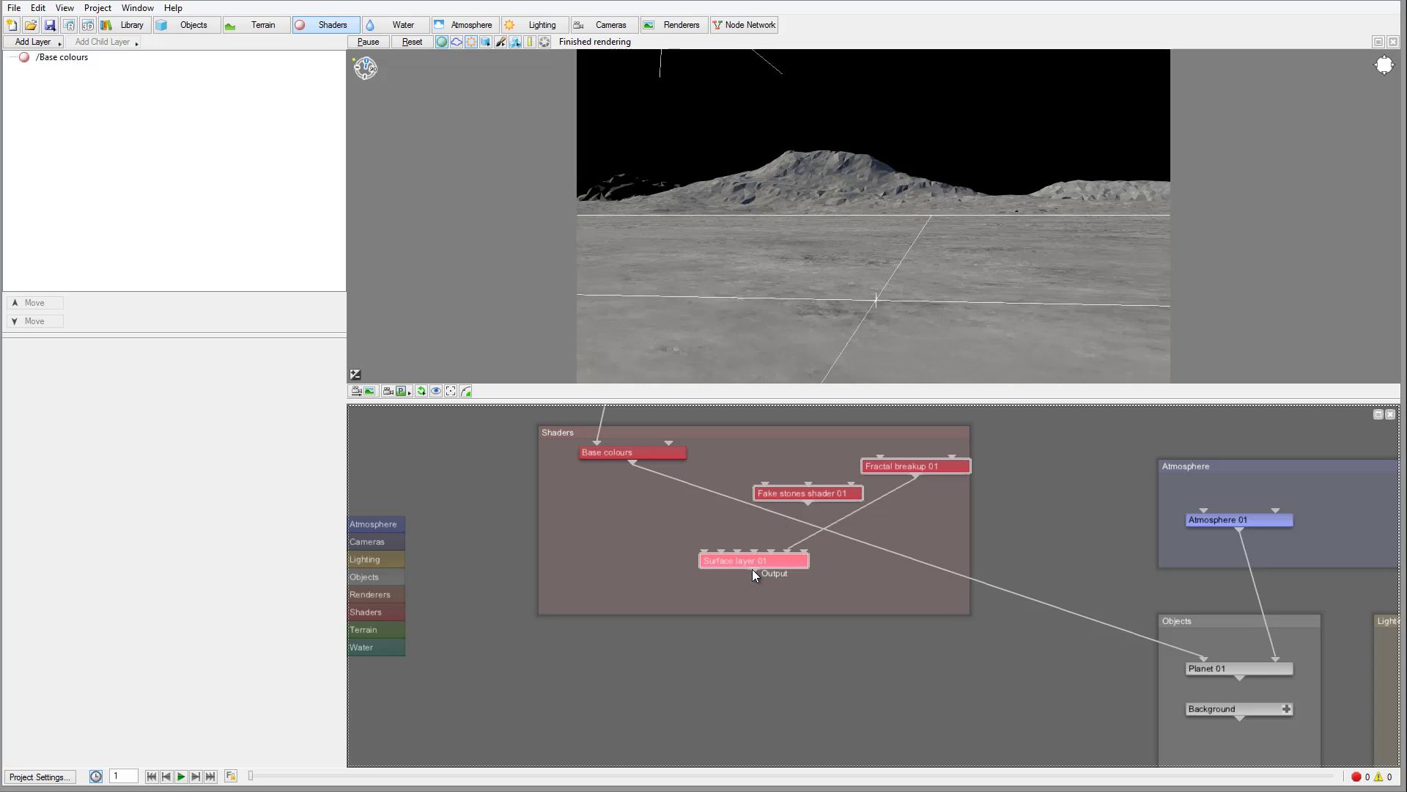
pyautogui.moveTo(755, 570); pyautogui.dragTo(1205, 658)
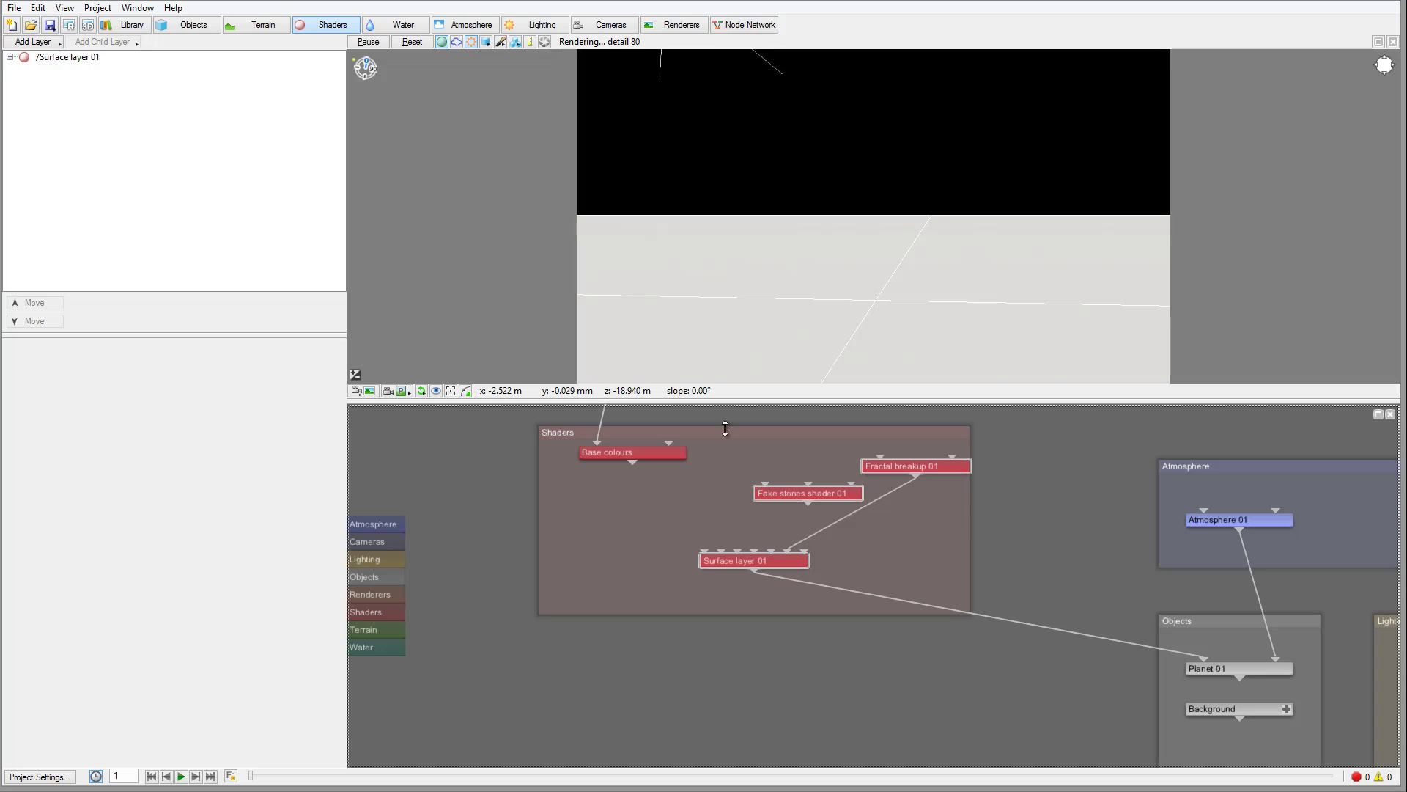
# Delete the Base colours node and connect Compute Terrain's output into Surface layer 01.
pyautogui.scroll(2, 726, 513)
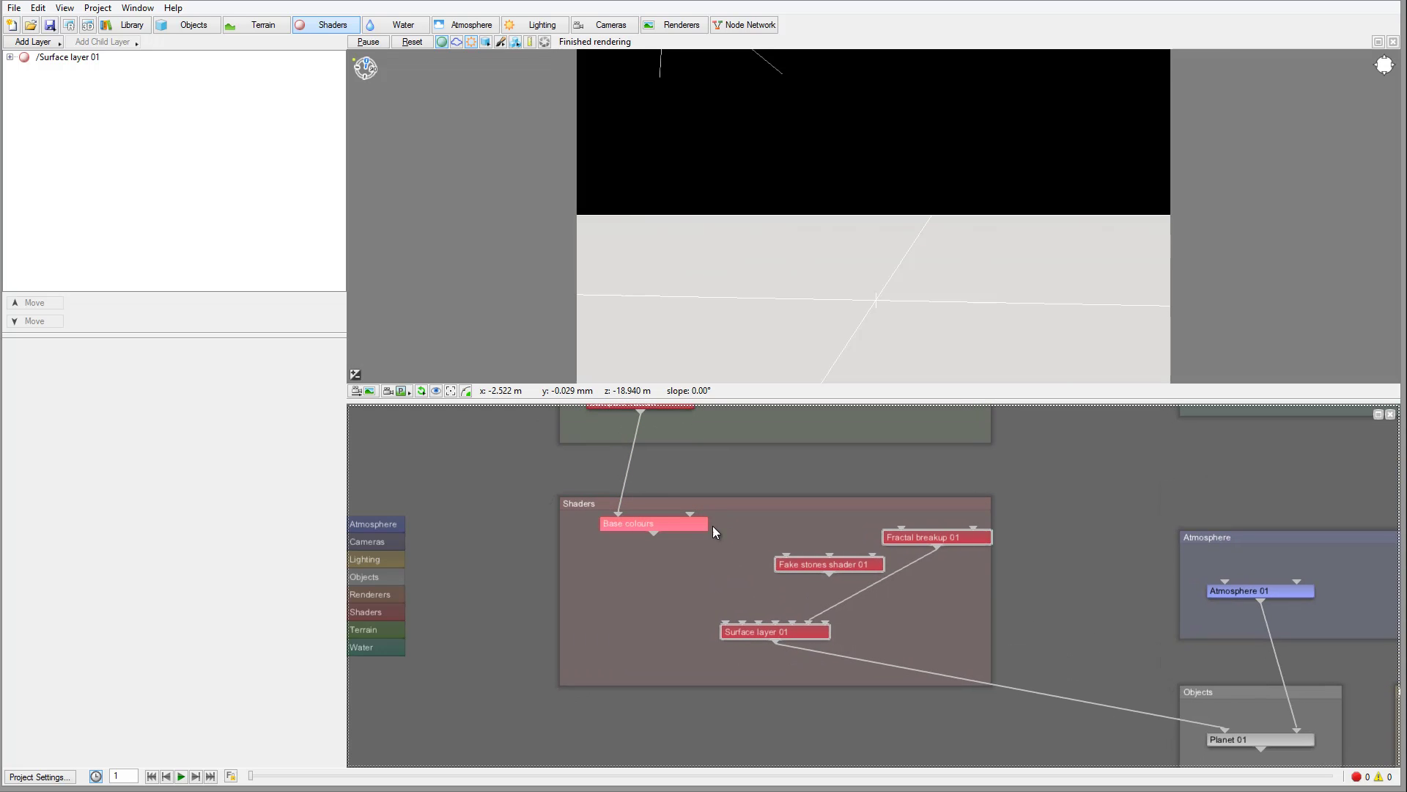
pyautogui.click(661, 513)
pyautogui.press('Delete')
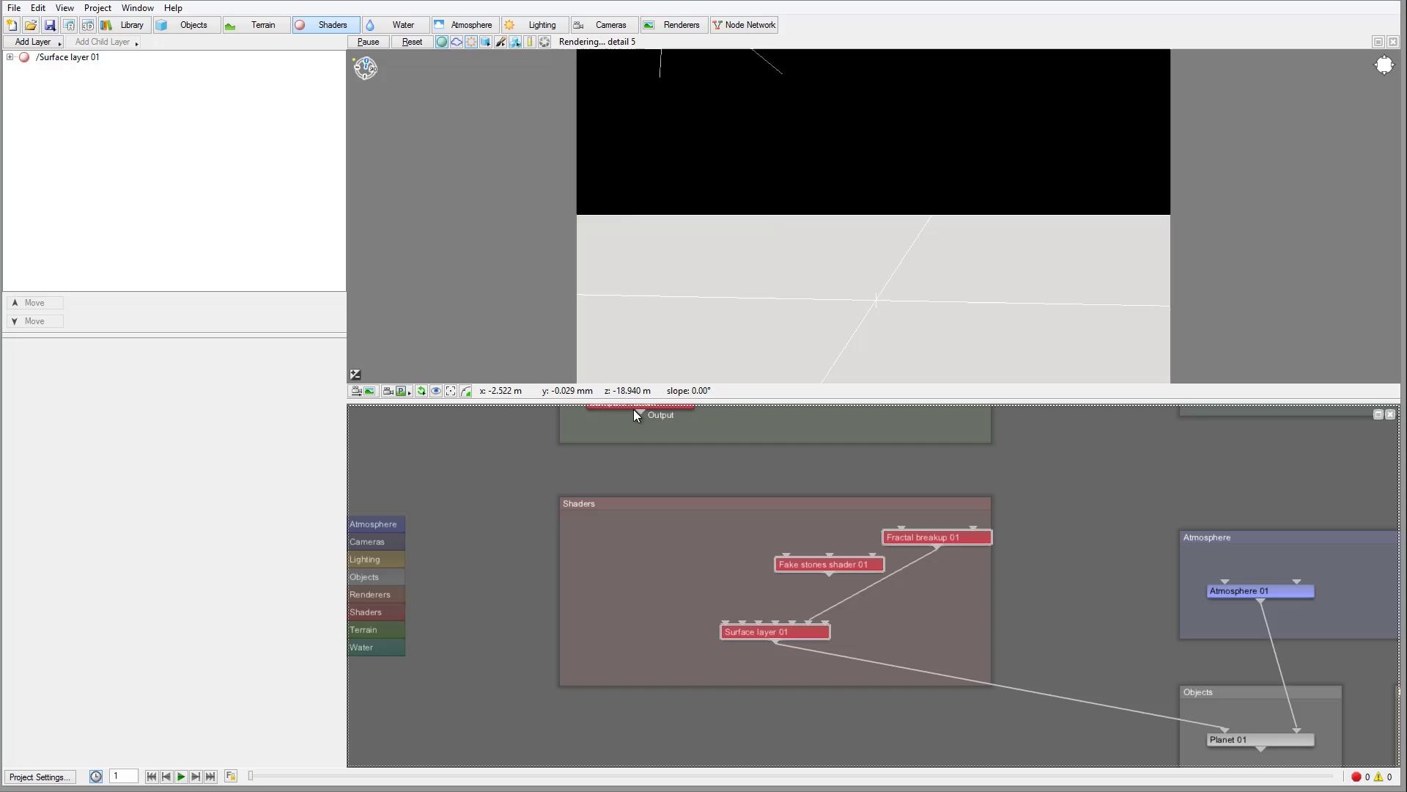
pyautogui.moveTo(640, 411); pyautogui.dragTo(723, 620)
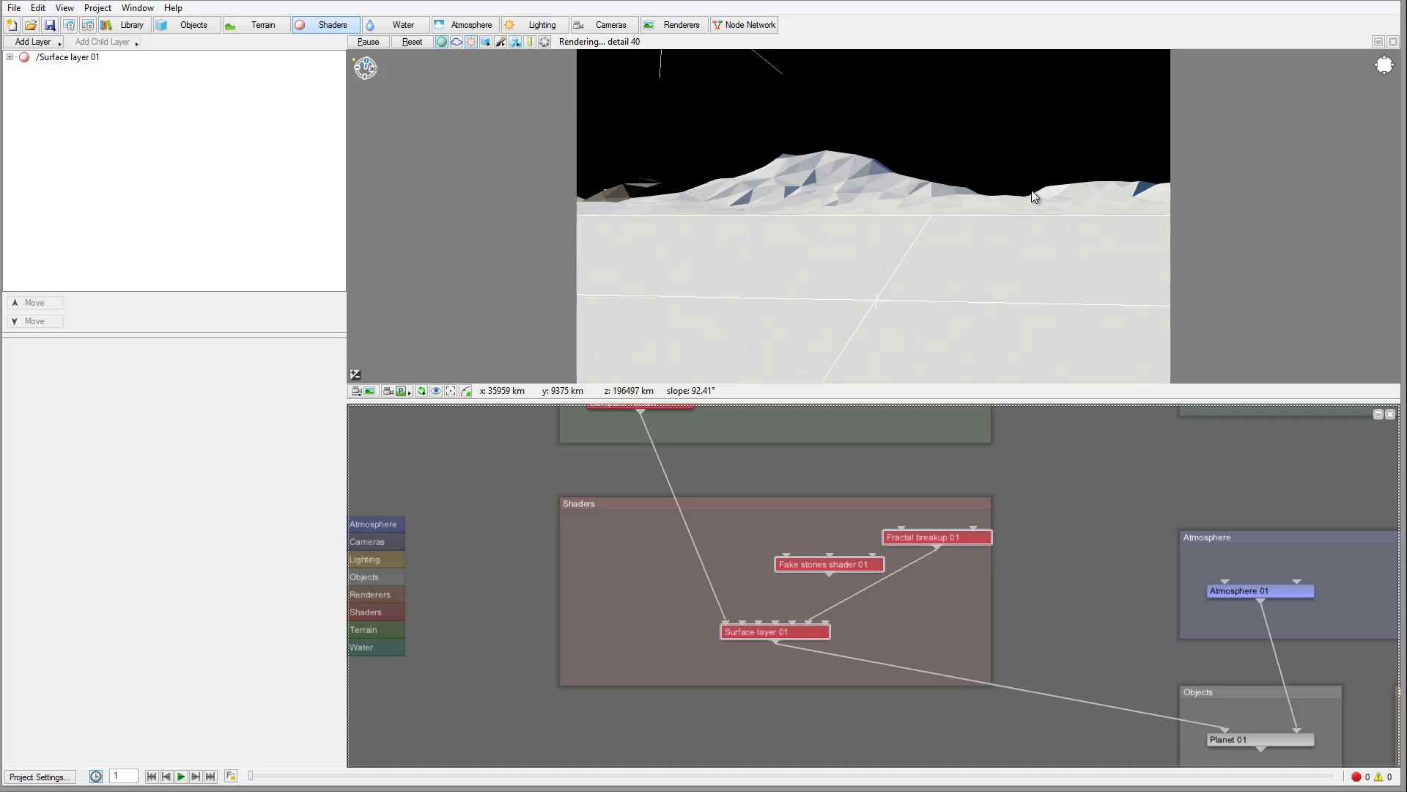
# Reposition both nodes and feed Fake stones shader 01 into Surface layer 01's child layers.
pyautogui.moveTo(764, 632)
pyautogui.mouseDown()
pyautogui.moveTo(714, 626)
pyautogui.moveTo(750, 631)
pyautogui.mouseUp()
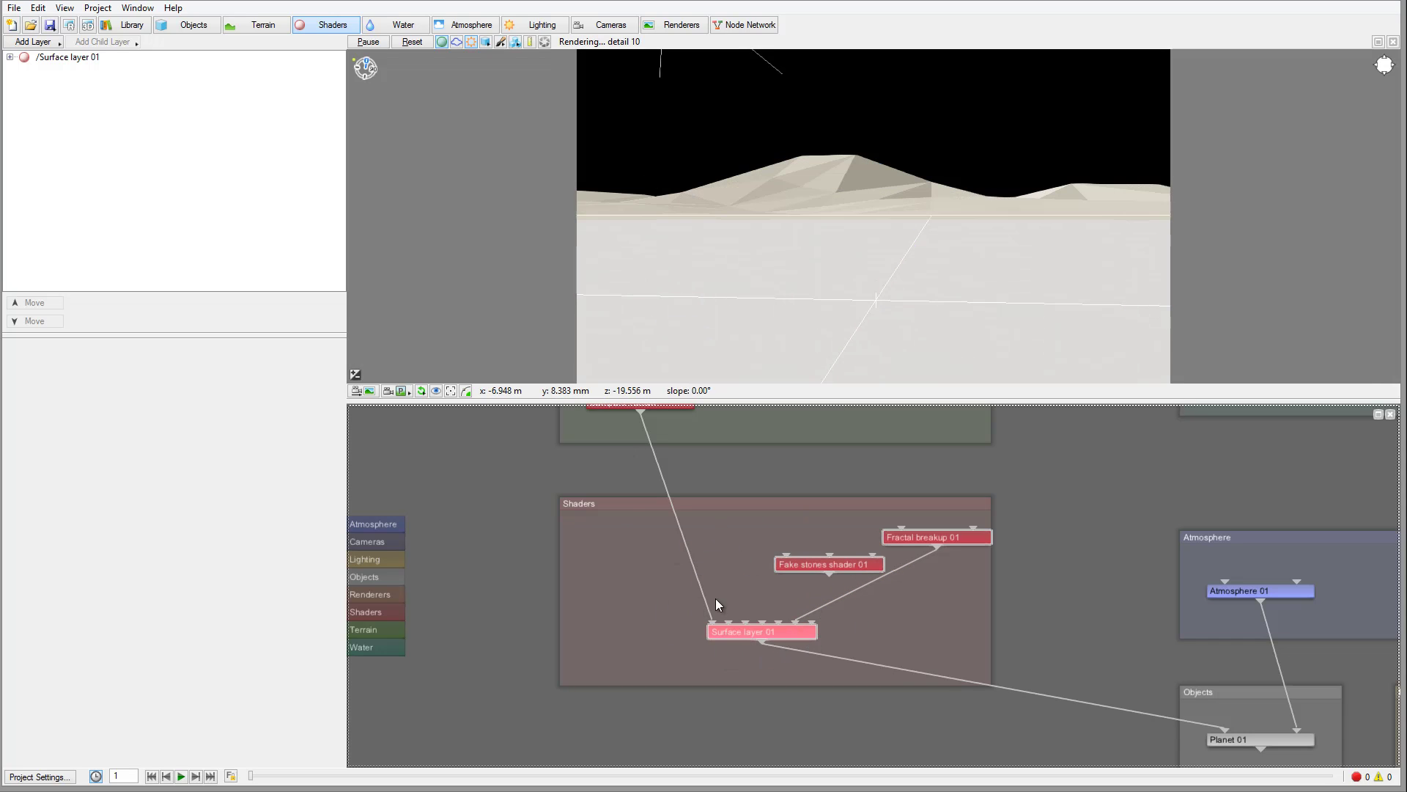
pyautogui.moveTo(821, 571); pyautogui.dragTo(780, 559)
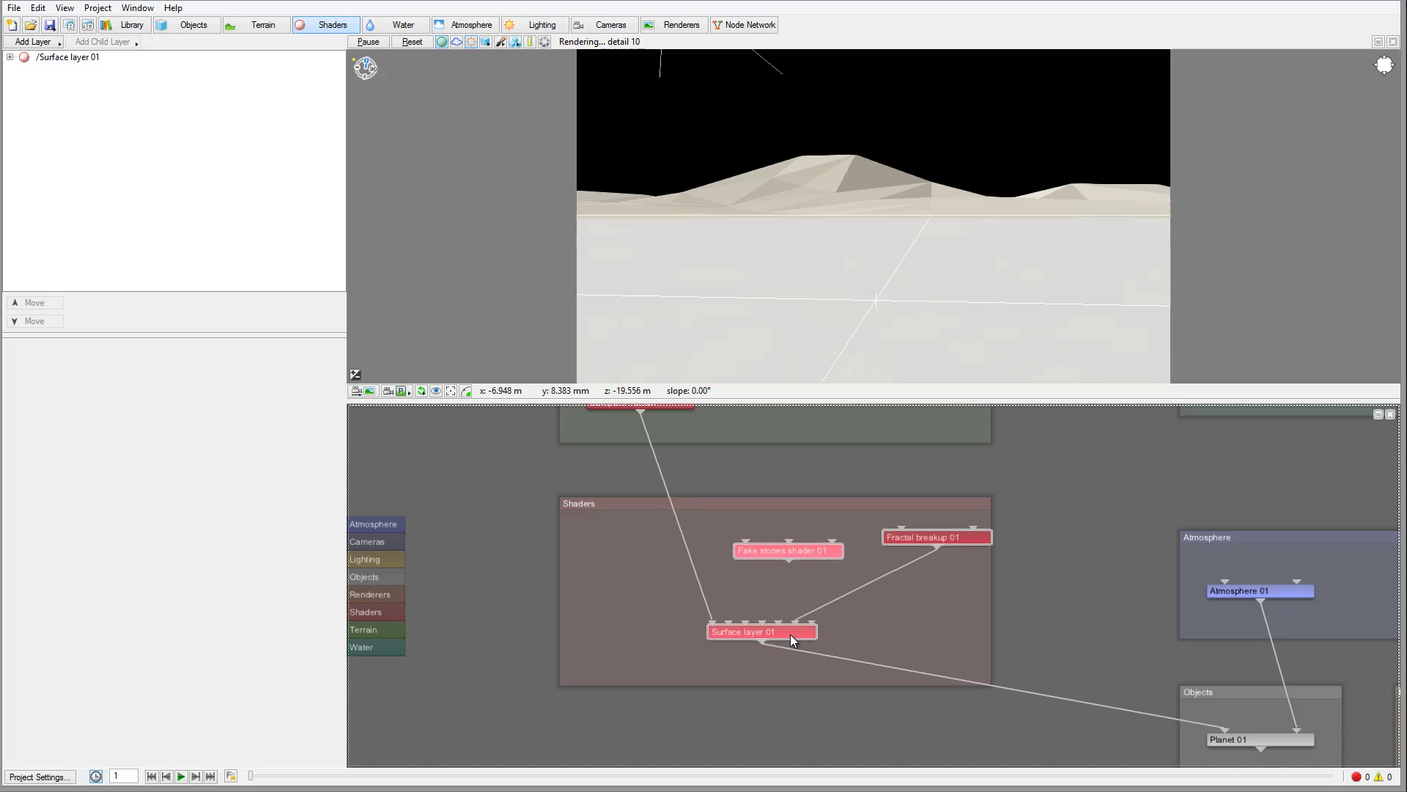
pyautogui.moveTo(790, 635); pyautogui.dragTo(775, 608)
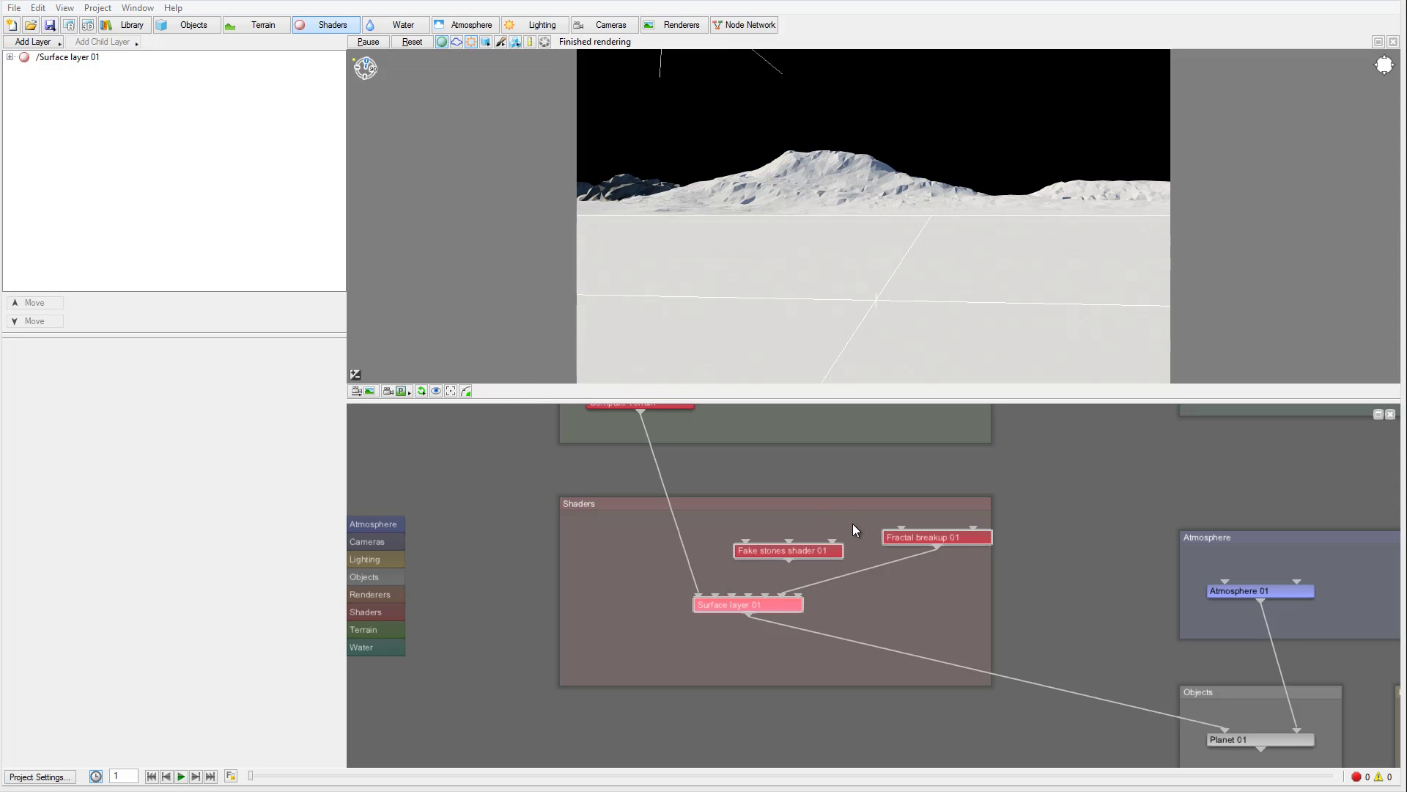
pyautogui.moveTo(829, 548); pyautogui.dragTo(803, 523)
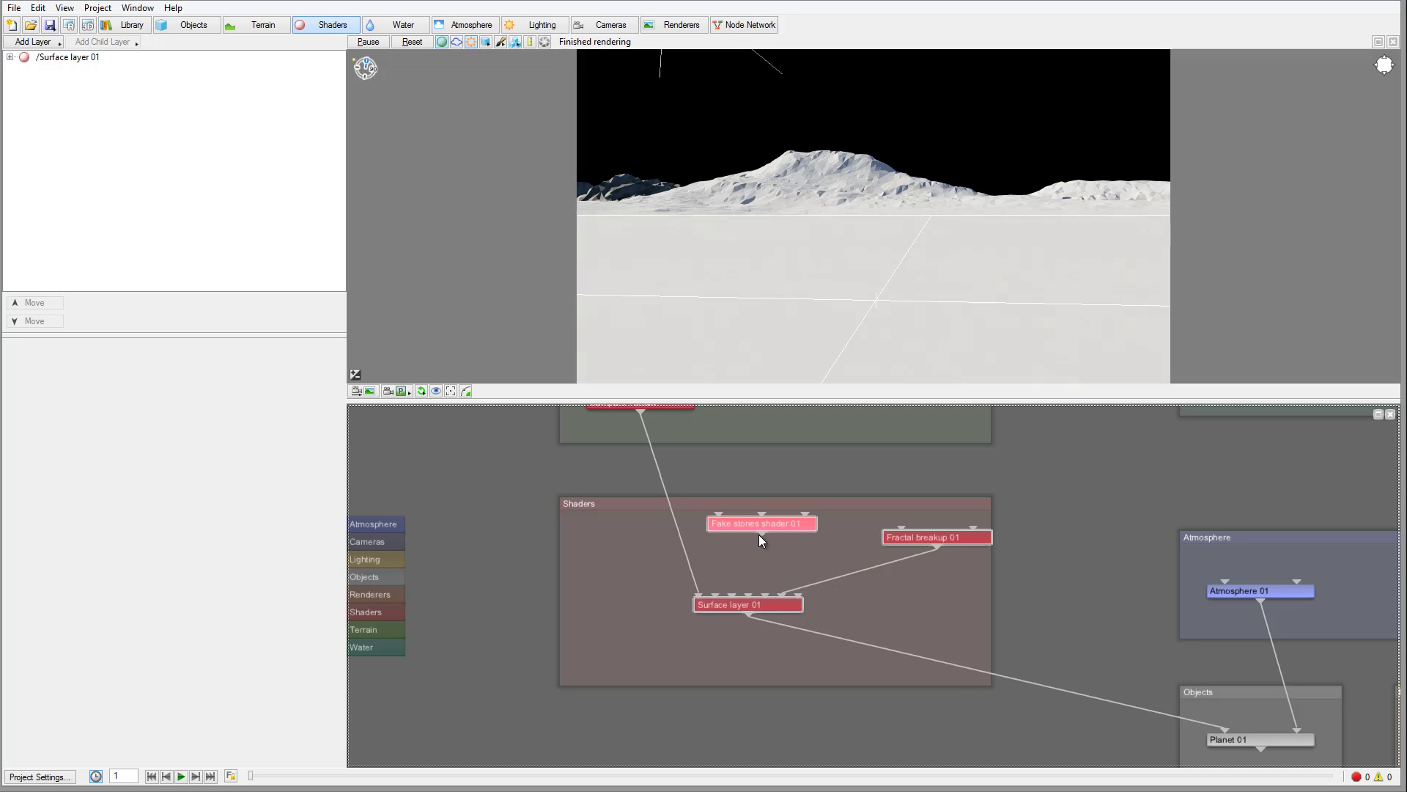
pyautogui.moveTo(759, 536); pyautogui.dragTo(770, 593)
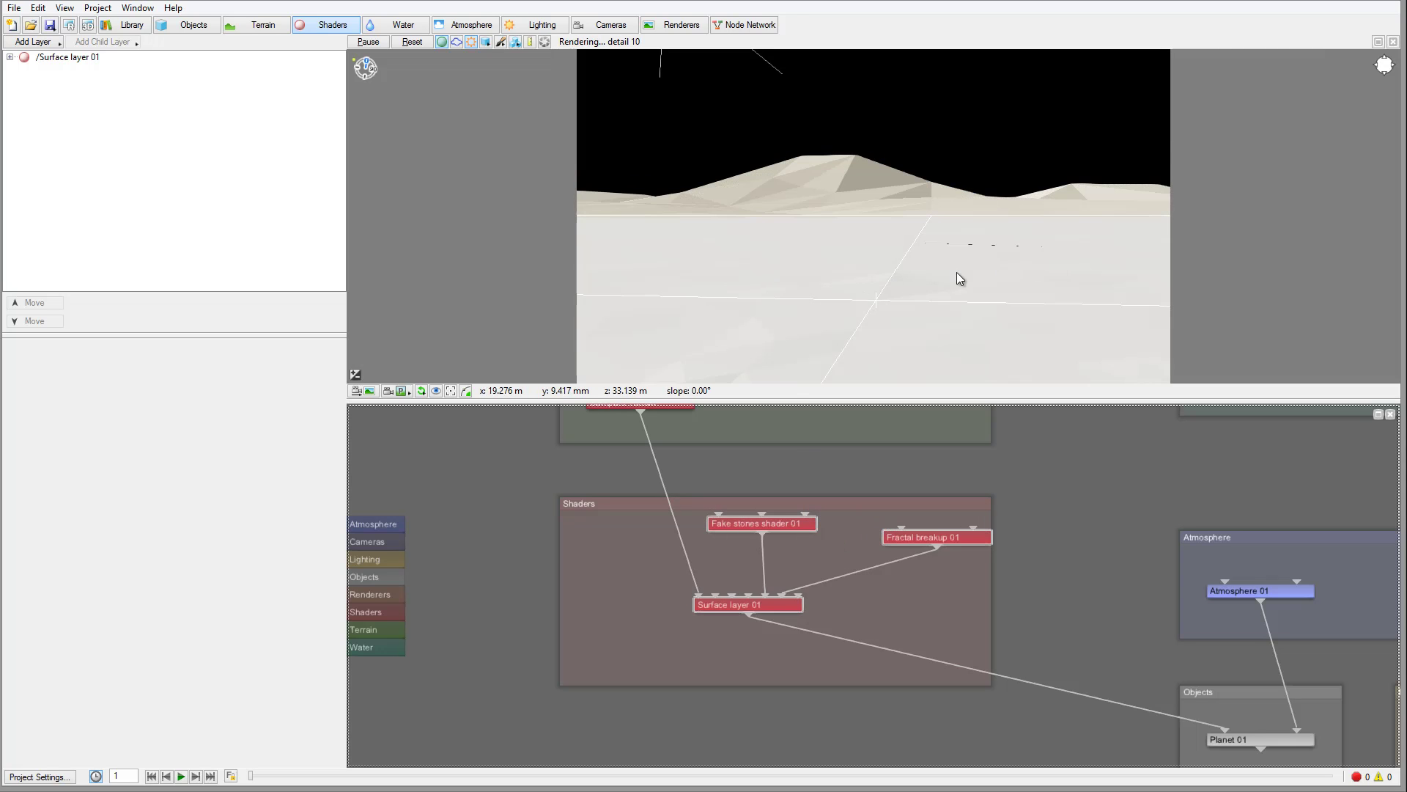
# Copy a low orbited view to the render camera, test-render the stones, then stop the render.
pyautogui.moveTo(820, 313); pyautogui.dragTo(983, 222)
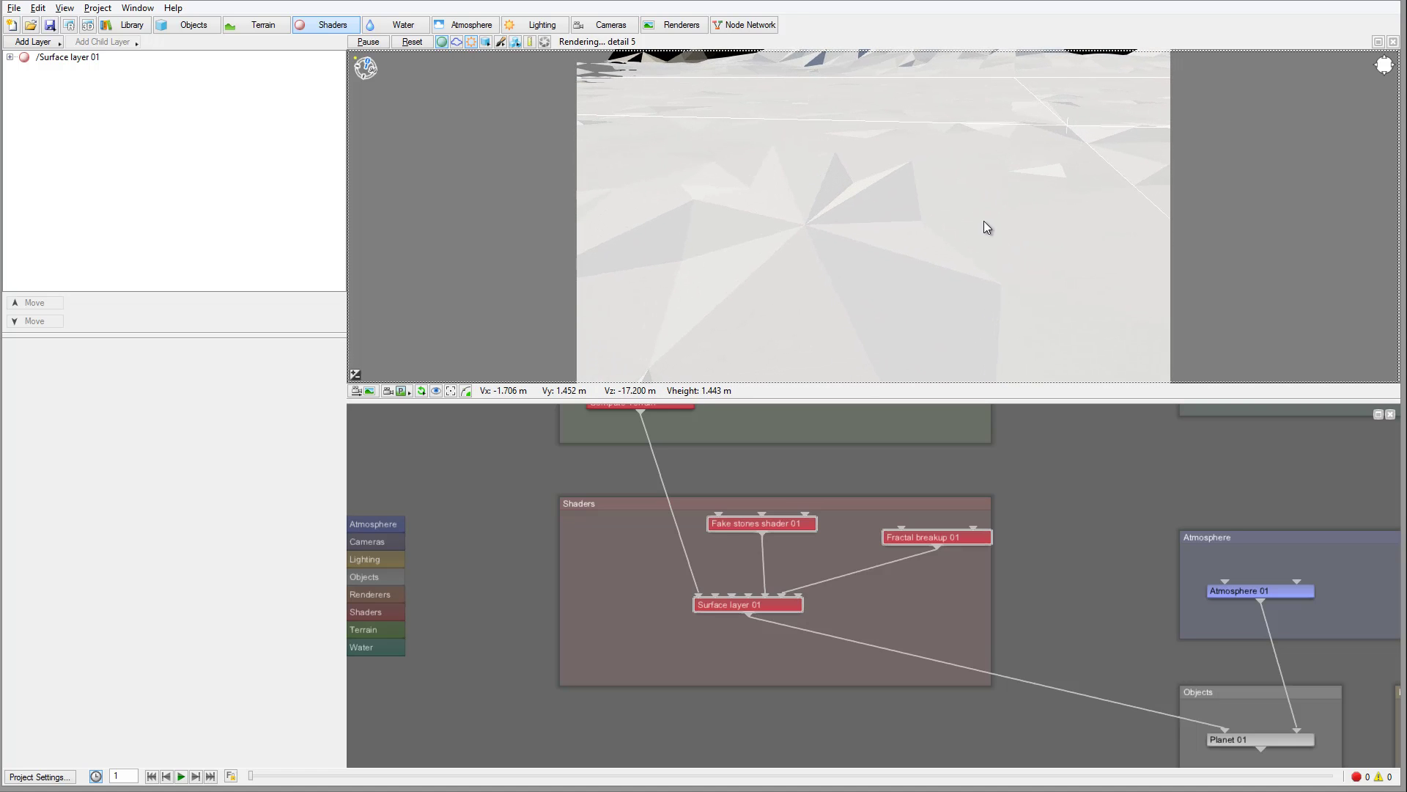
pyautogui.click(361, 393)
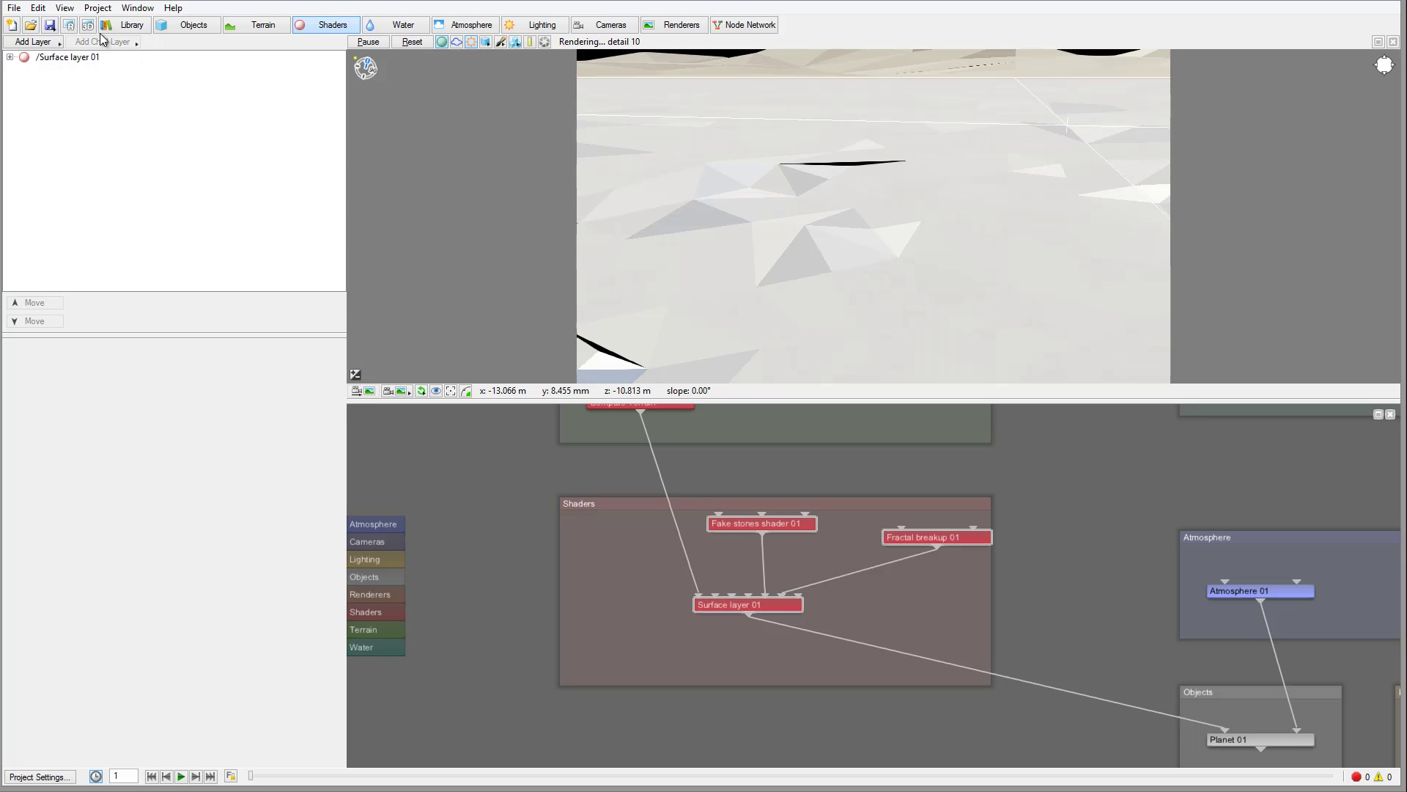
pyautogui.click(68, 25)
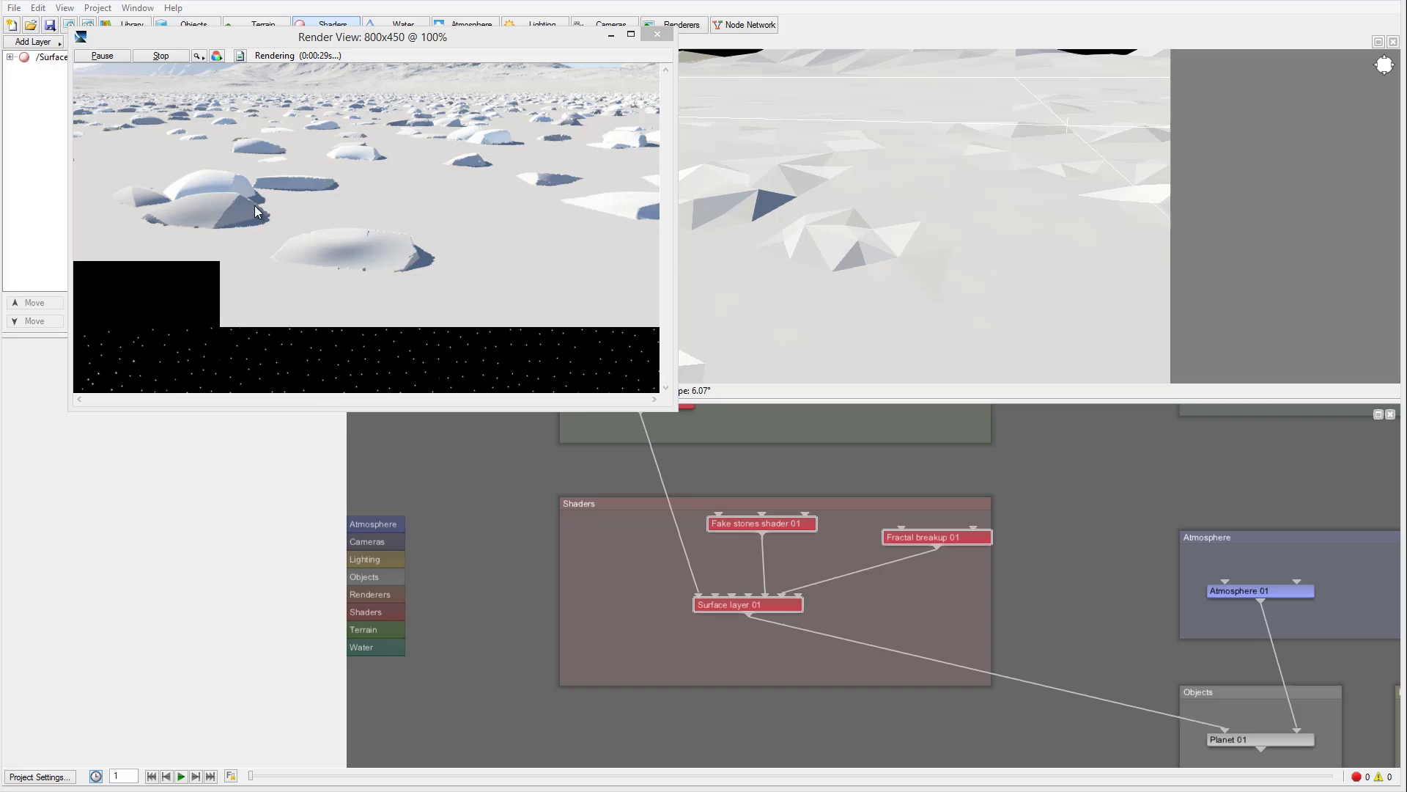
pyautogui.click(655, 34)
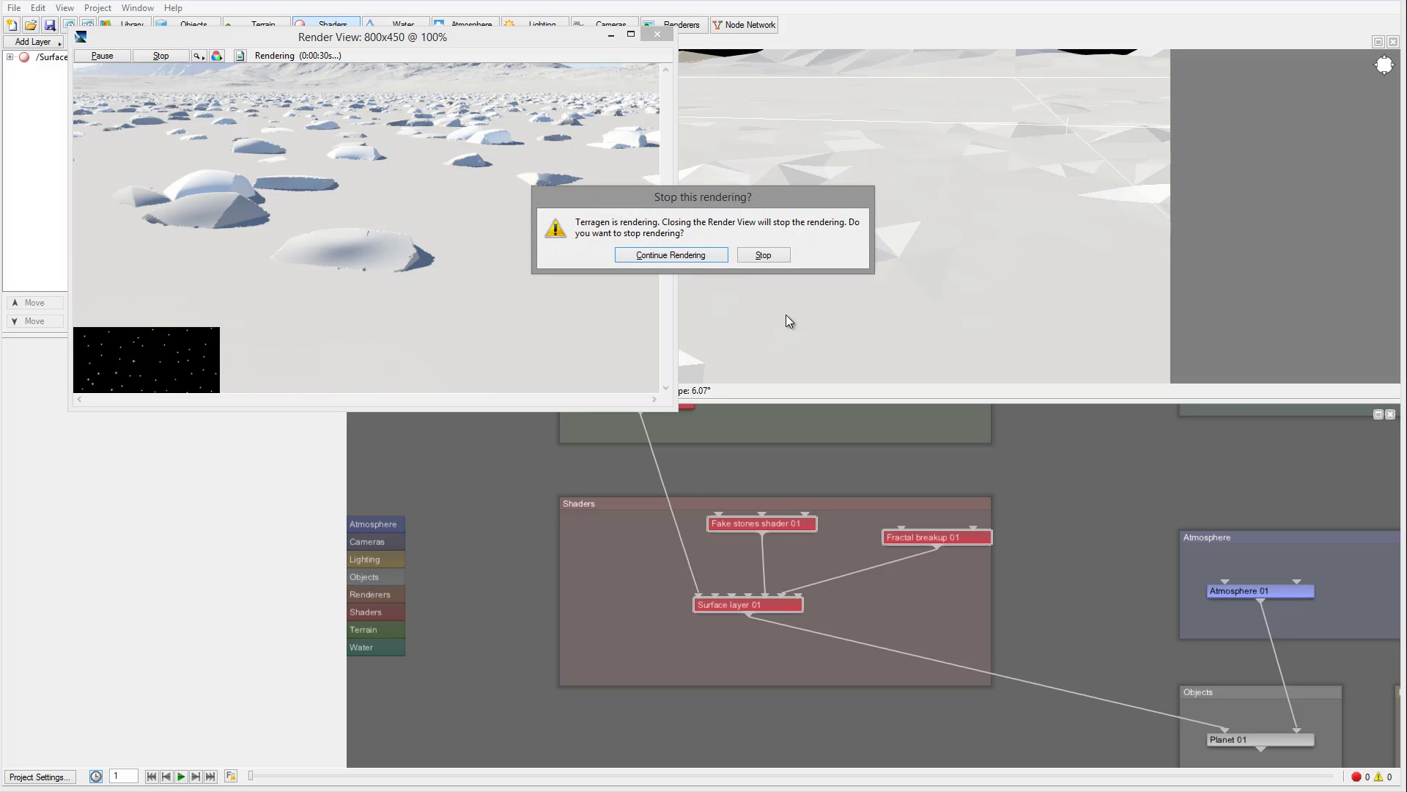
pyautogui.click(762, 255)
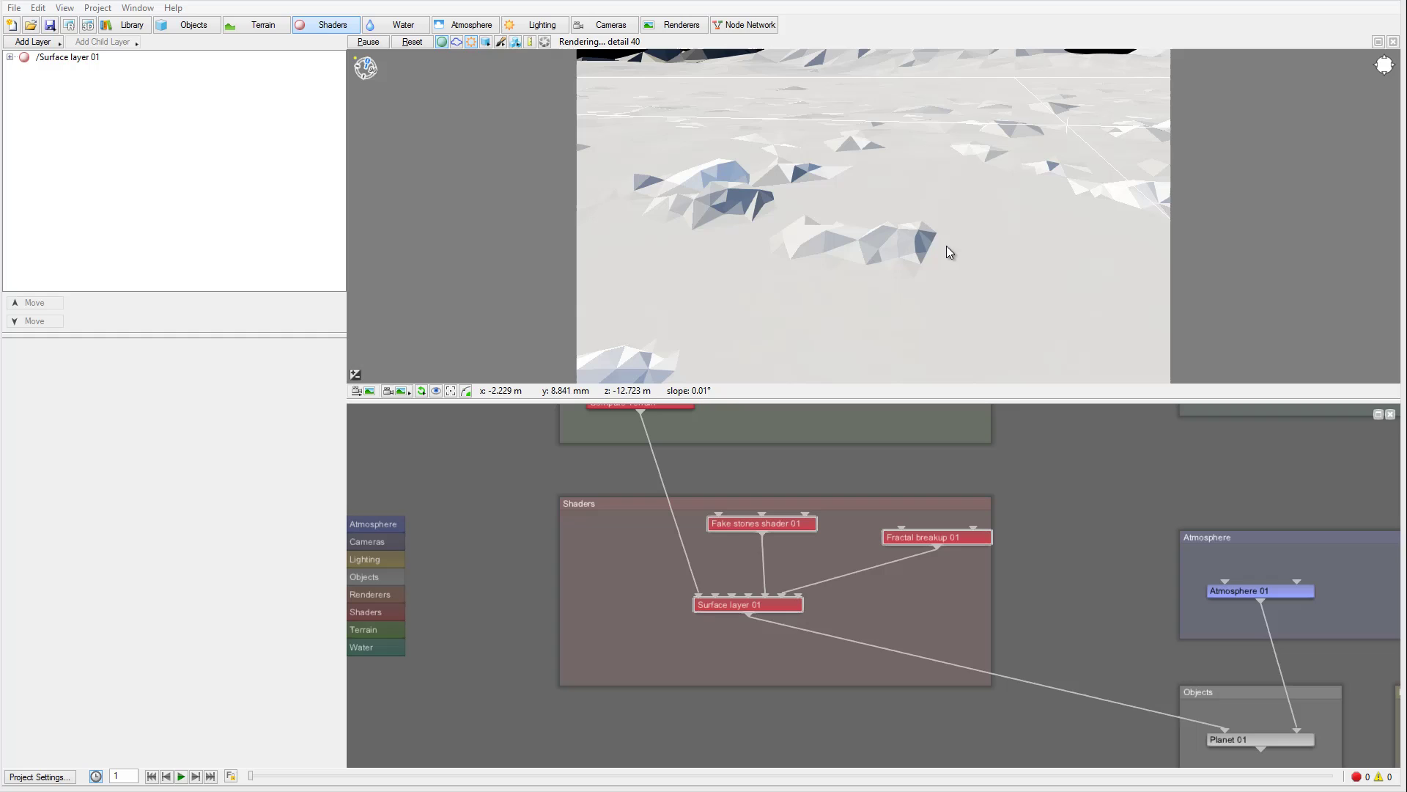
# Enlarge the Shaders group, space out its three nodes, and open Fake stones shader 01's settings.
pyautogui.moveTo(938, 245); pyautogui.dragTo(975, 242)
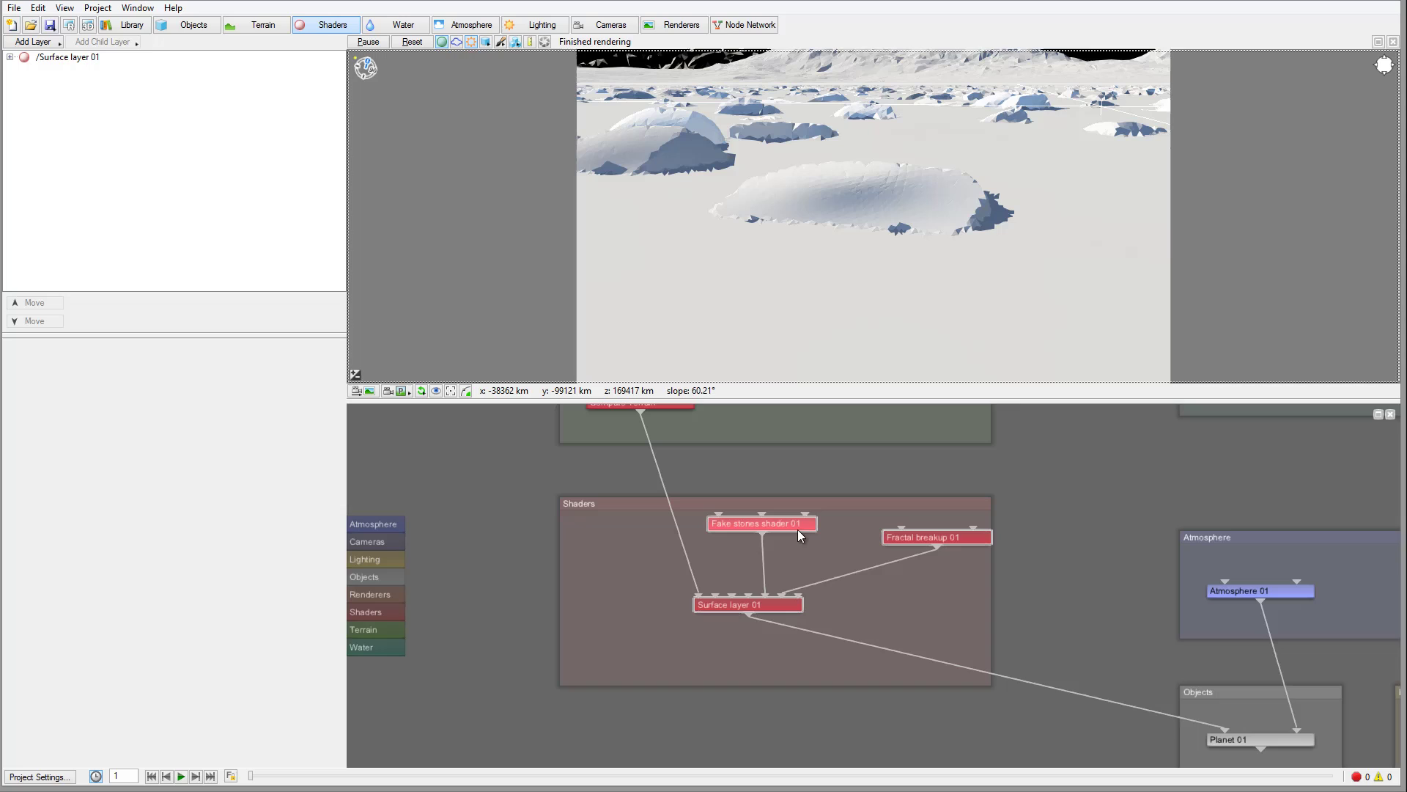
pyautogui.moveTo(798, 526); pyautogui.dragTo(797, 570)
pyautogui.moveTo(621, 514); pyautogui.dragTo(628, 469)
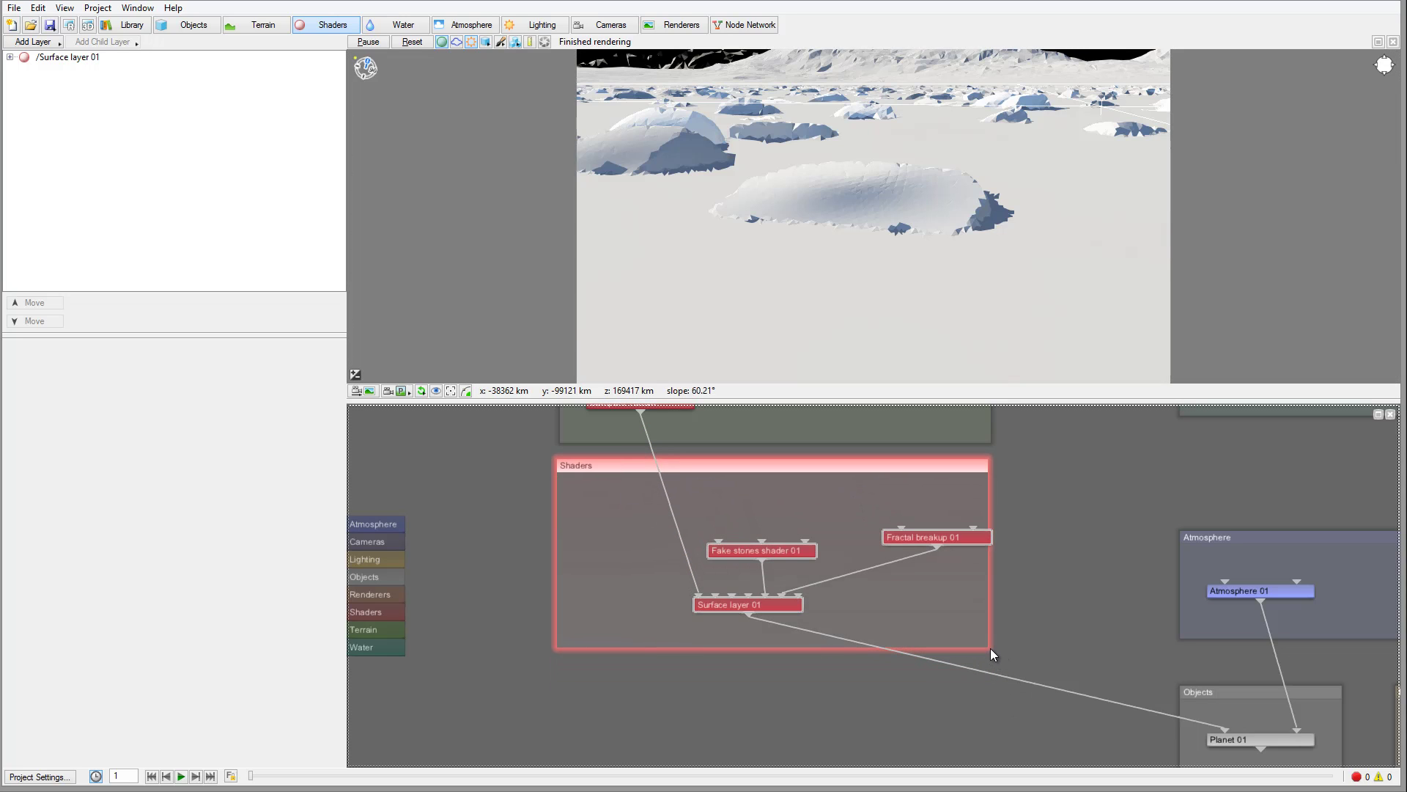
pyautogui.moveTo(988, 648); pyautogui.dragTo(1101, 748)
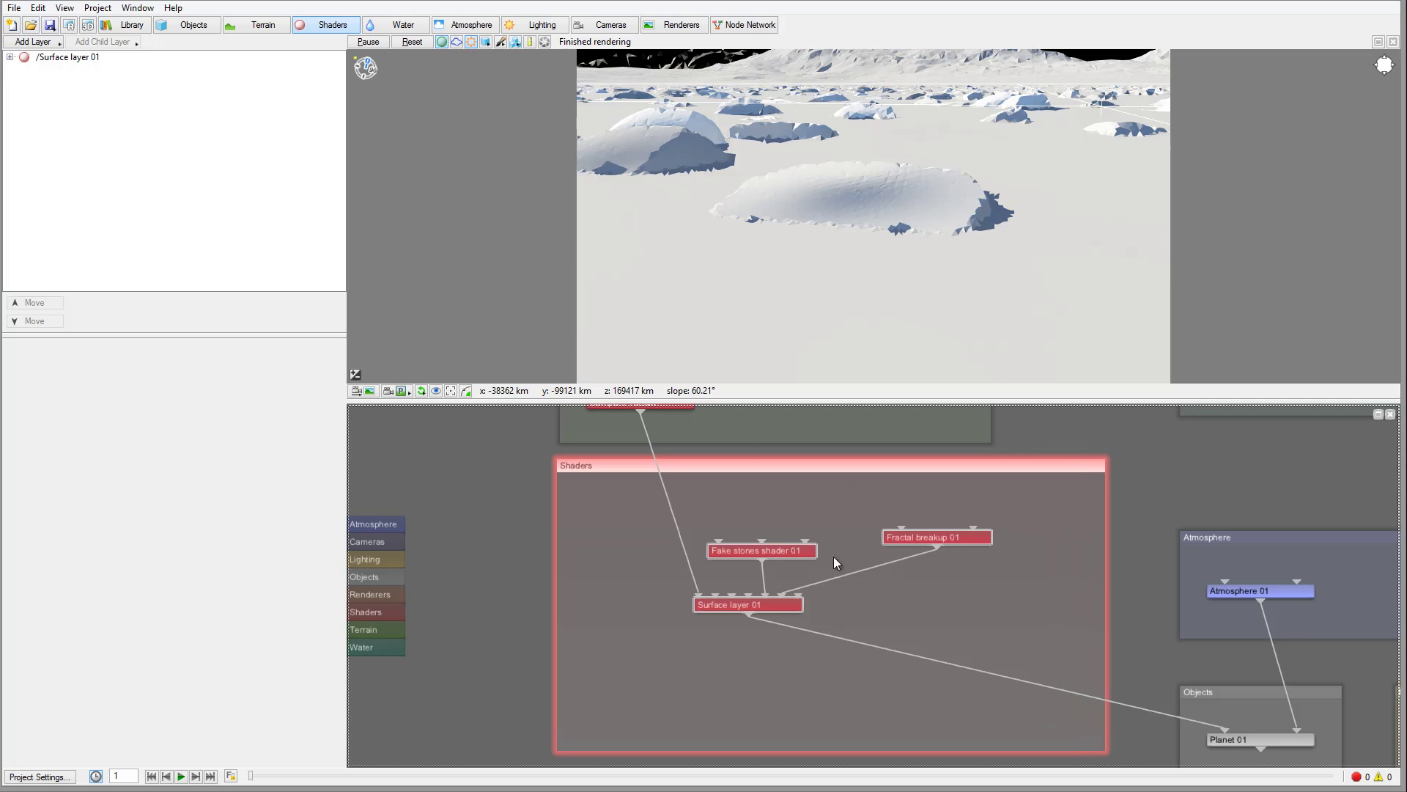
pyautogui.moveTo(935, 542); pyautogui.dragTo(1030, 521)
pyautogui.moveTo(786, 596); pyautogui.dragTo(886, 646)
pyautogui.moveTo(788, 562); pyautogui.dragTo(893, 578)
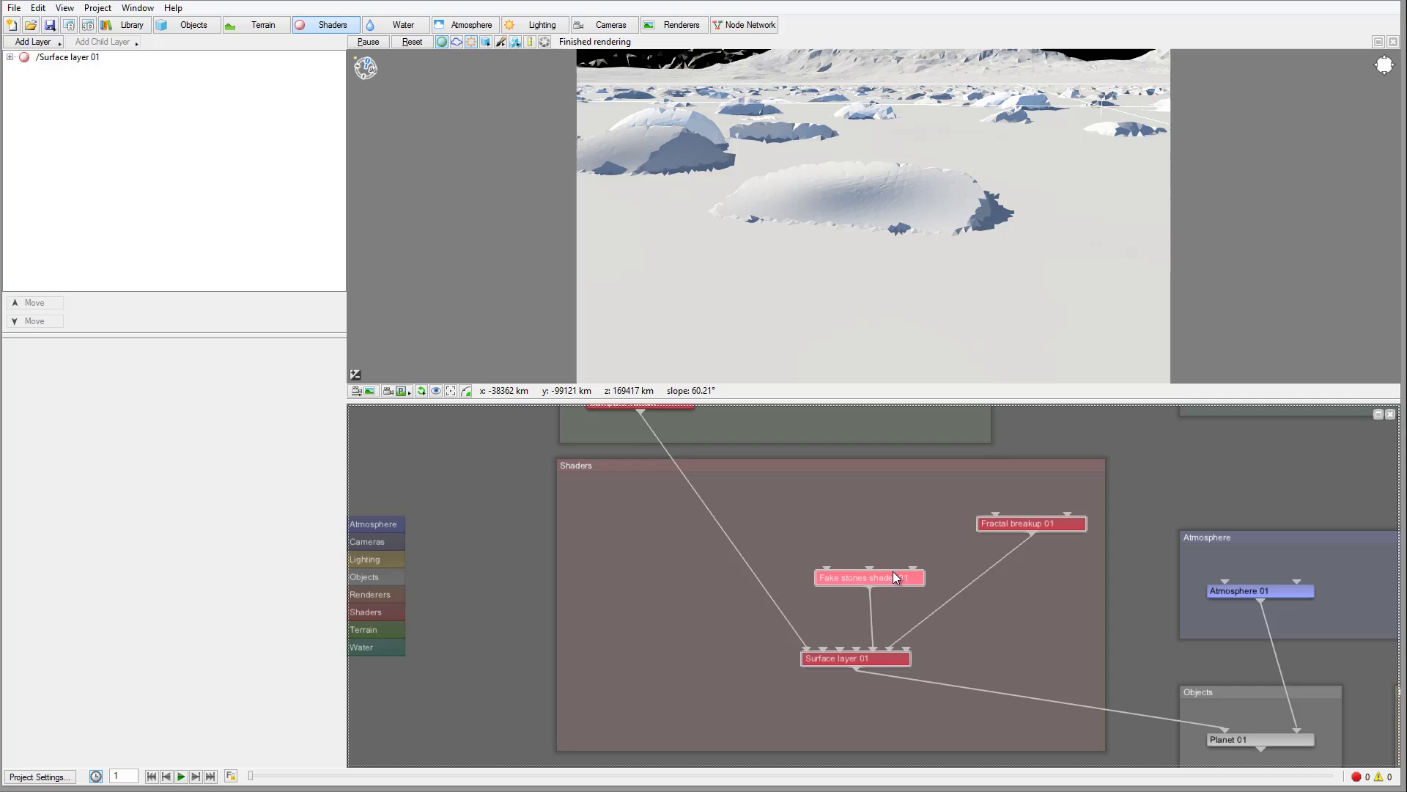
pyautogui.doubleClick(887, 581)
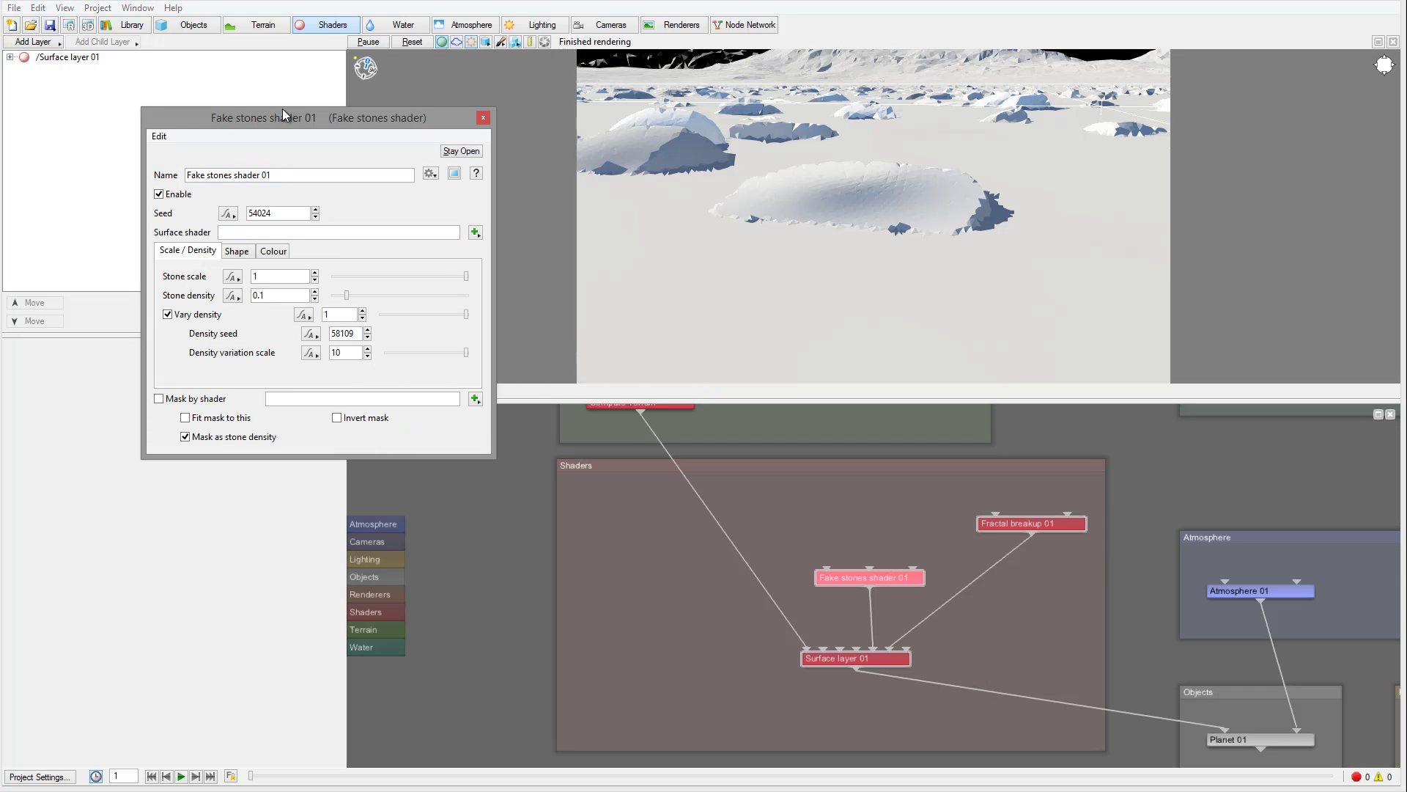
# Set Stone scale to .5 and Stone density to 0.5 in the Scale / Density tab.
pyautogui.moveTo(282, 114); pyautogui.dragTo(280, 104)
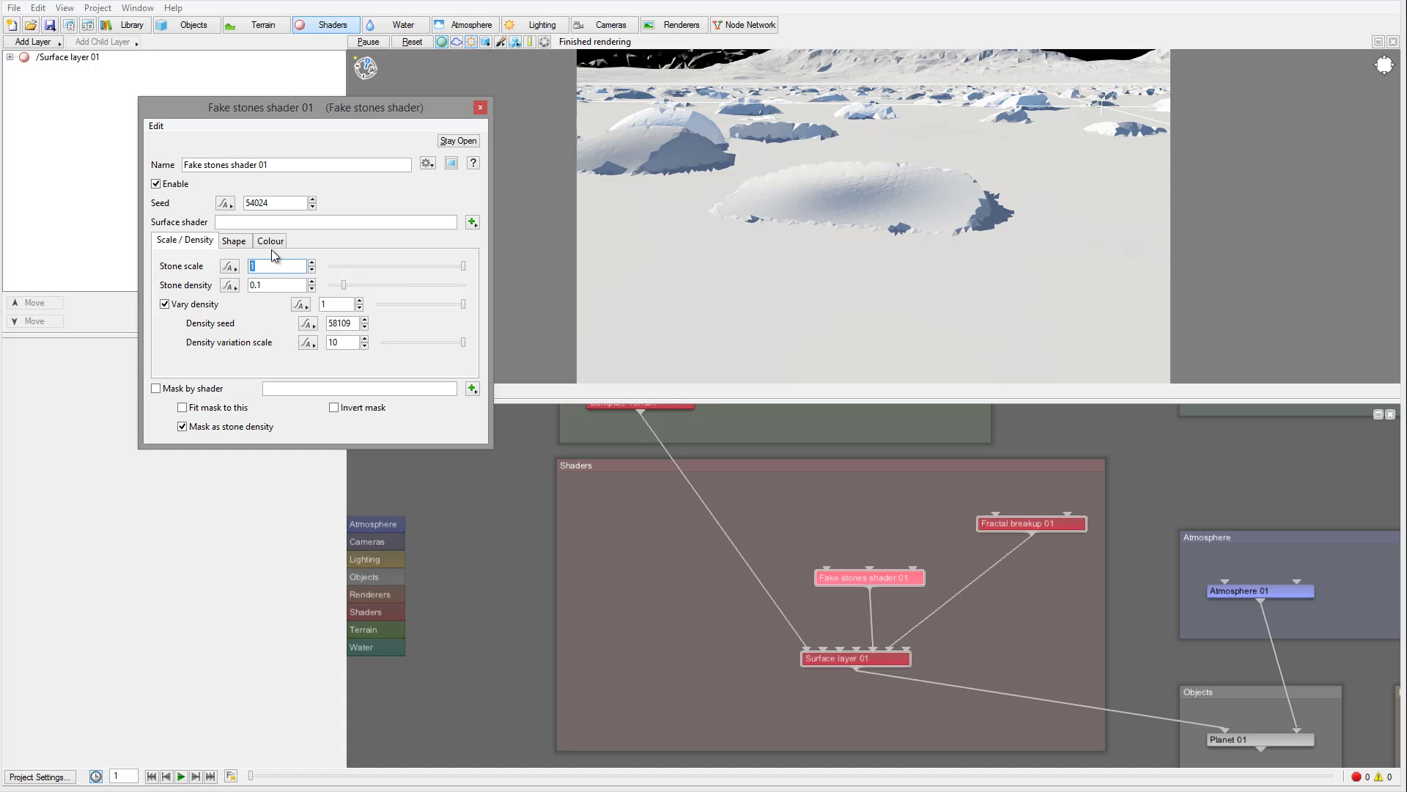
pyautogui.write('.5')
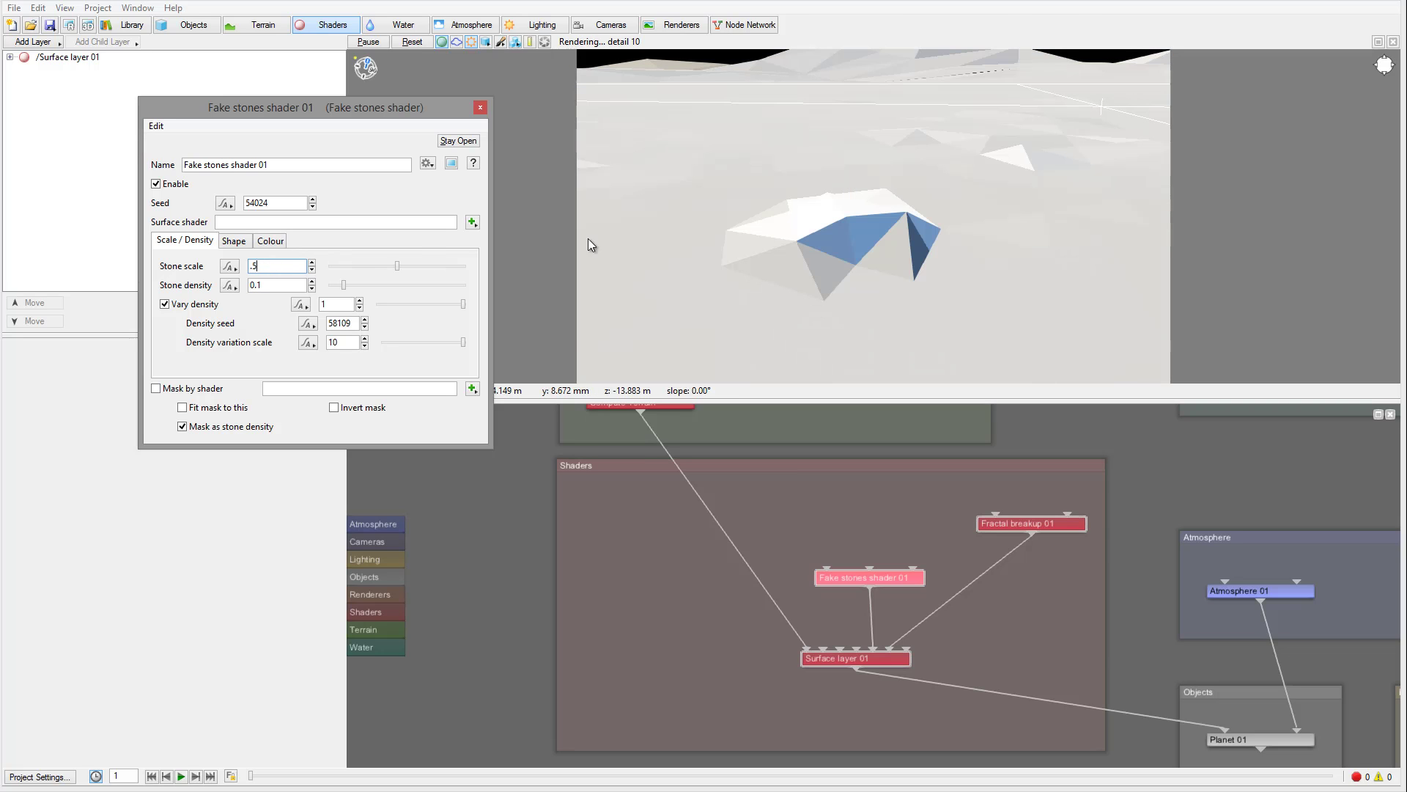
pyautogui.click(253, 286)
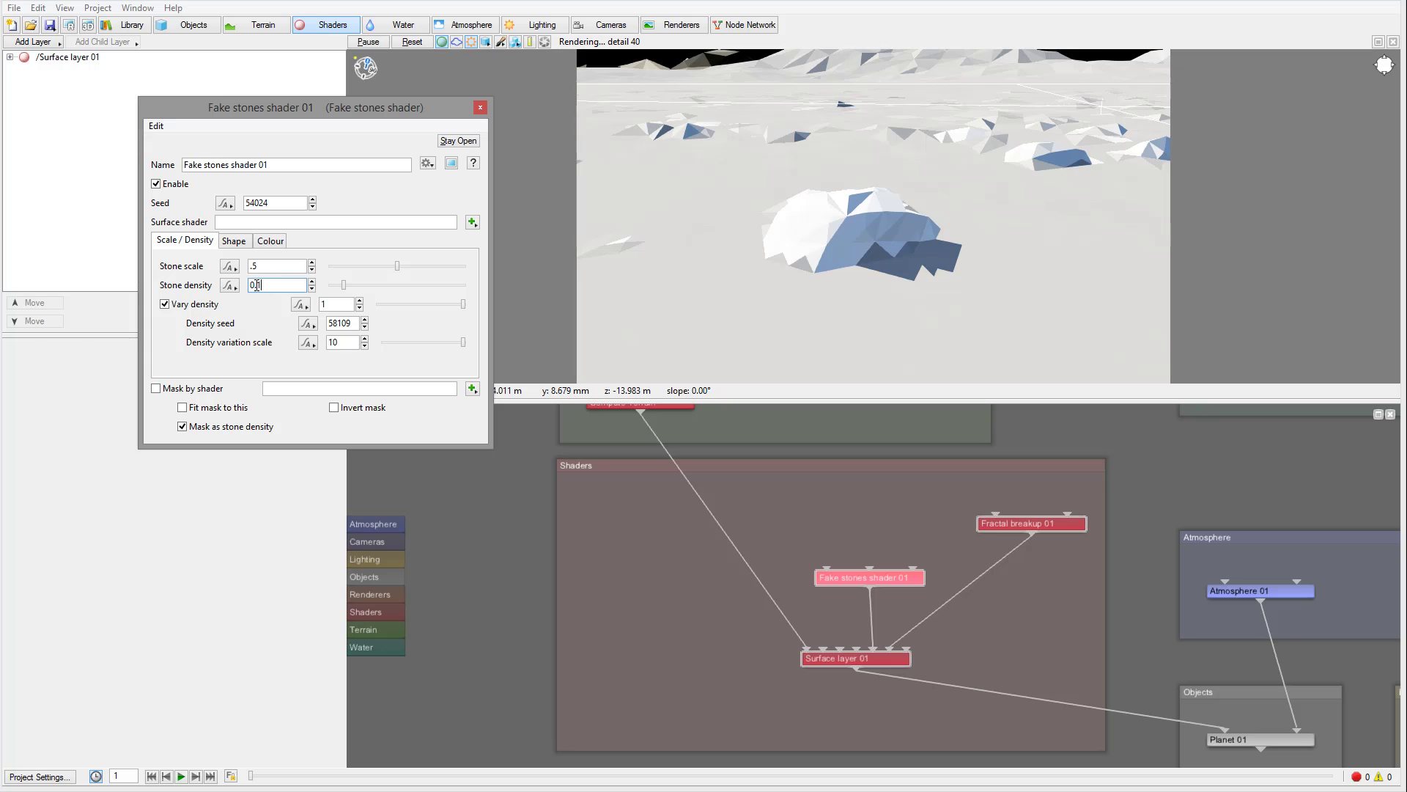
pyautogui.write('5')
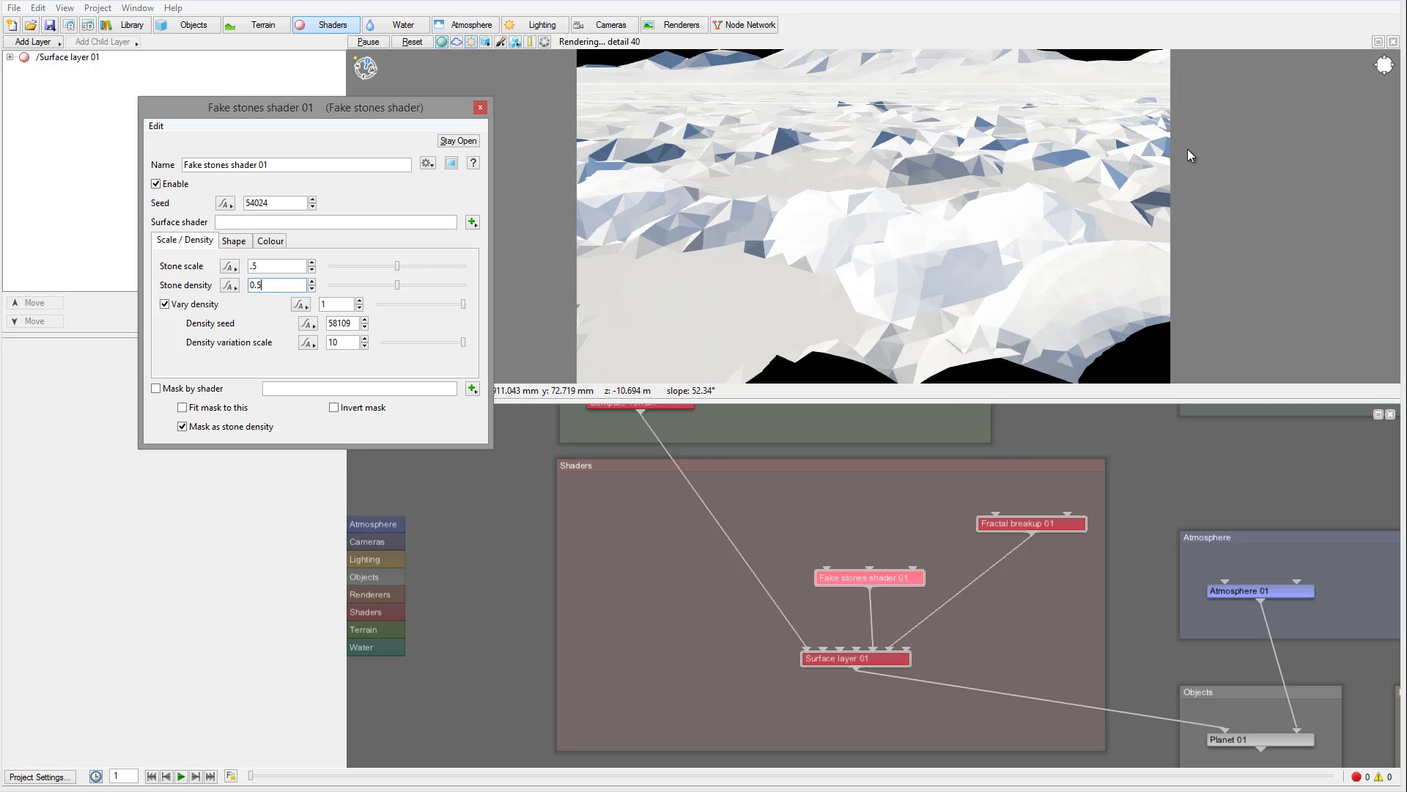
pyautogui.click(986, 226)
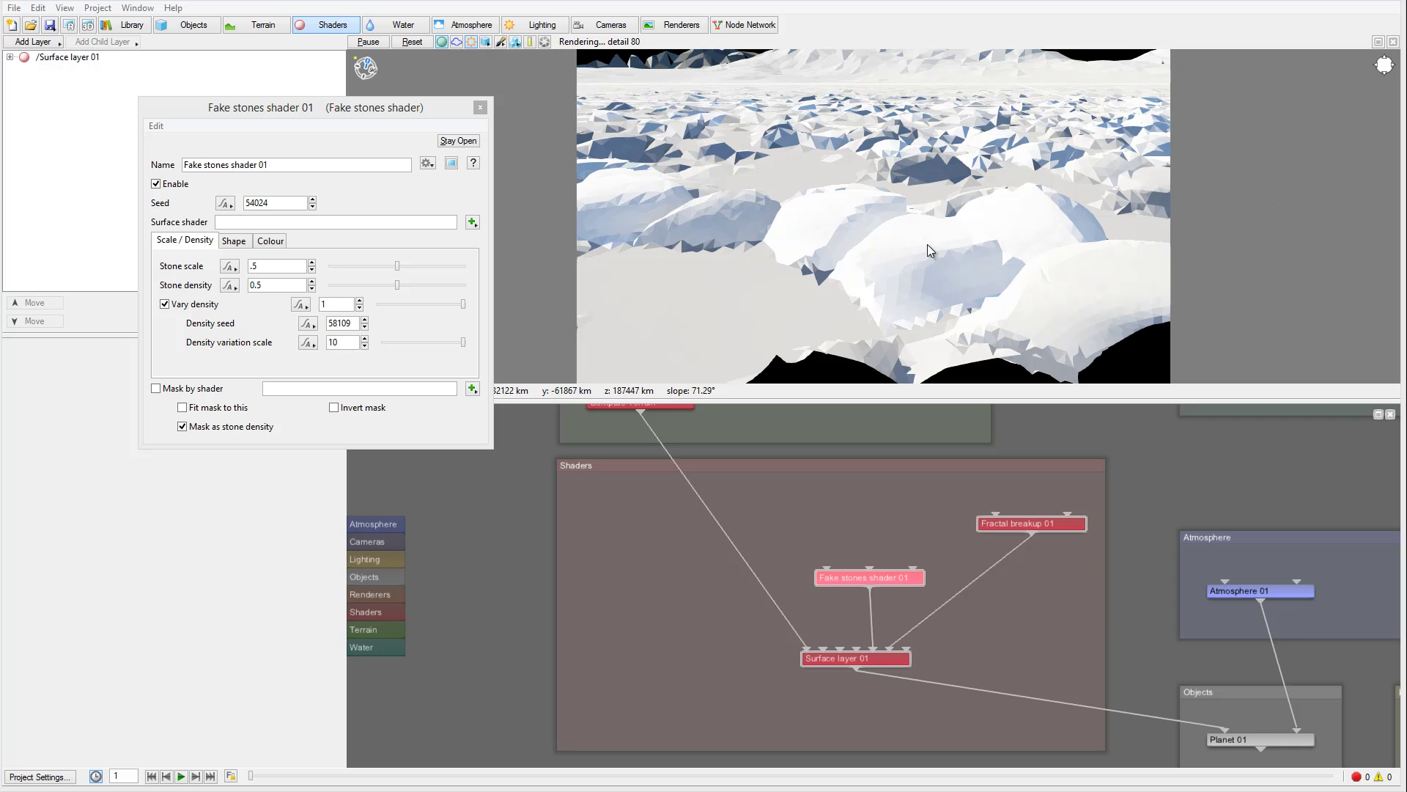
# Inspect the denser stones in the preview and review the Shape tab before returning to Scale / Density.
pyautogui.moveTo(935, 233)
pyautogui.mouseDown()
pyautogui.moveTo(909, 248)
pyautogui.moveTo(934, 240)
pyautogui.mouseUp()
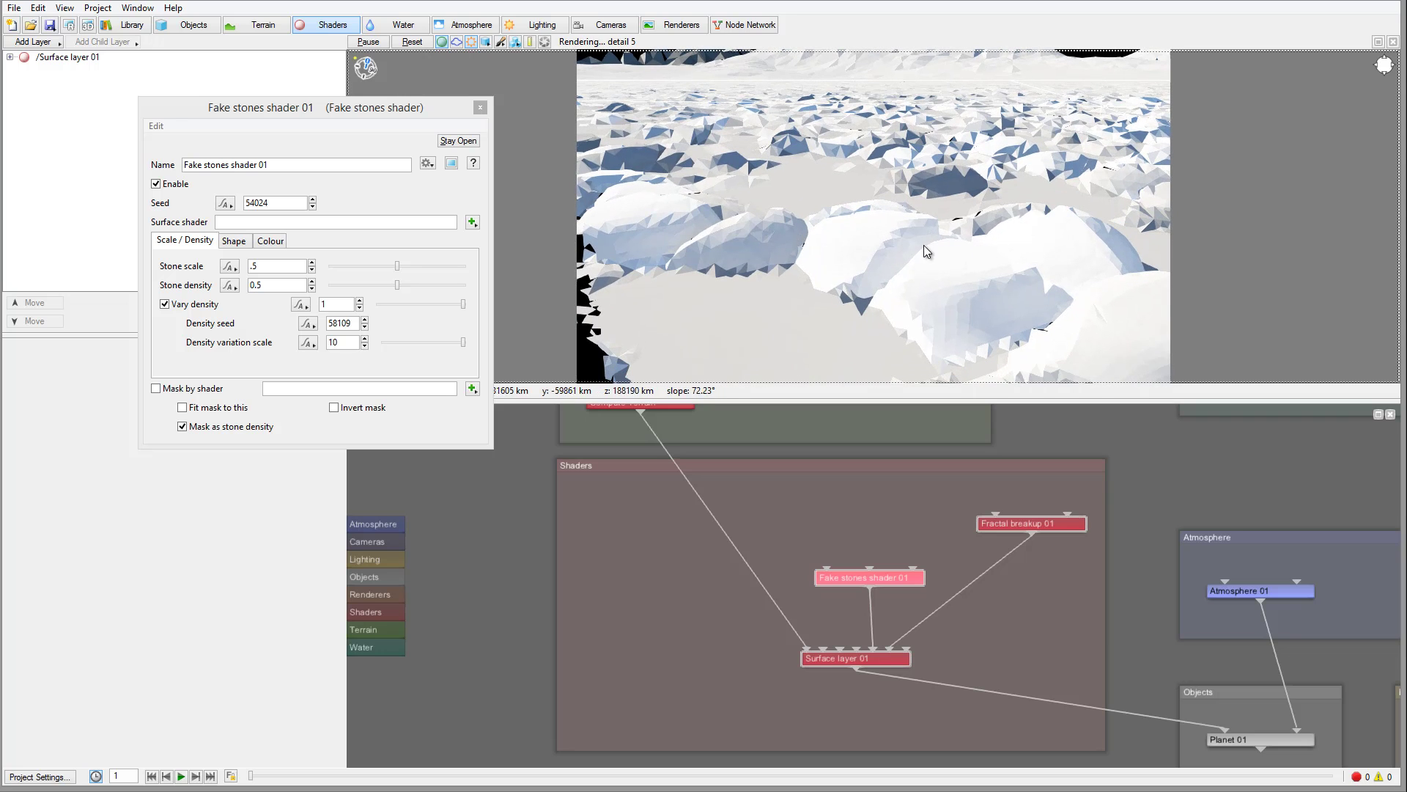
pyautogui.scroll(3, 924, 245)
pyautogui.scroll(-2, 843, 250)
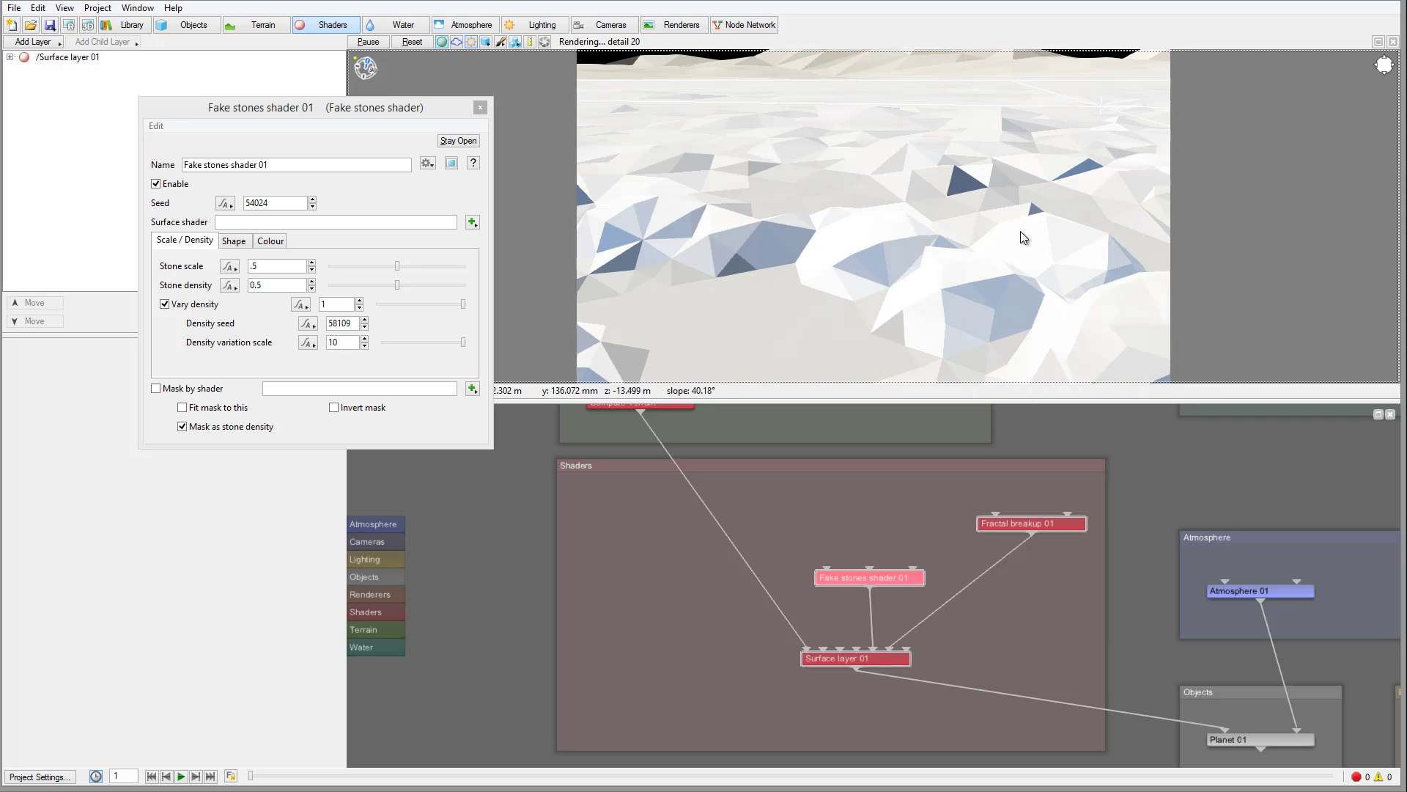
pyautogui.scroll(-2, 1018, 292)
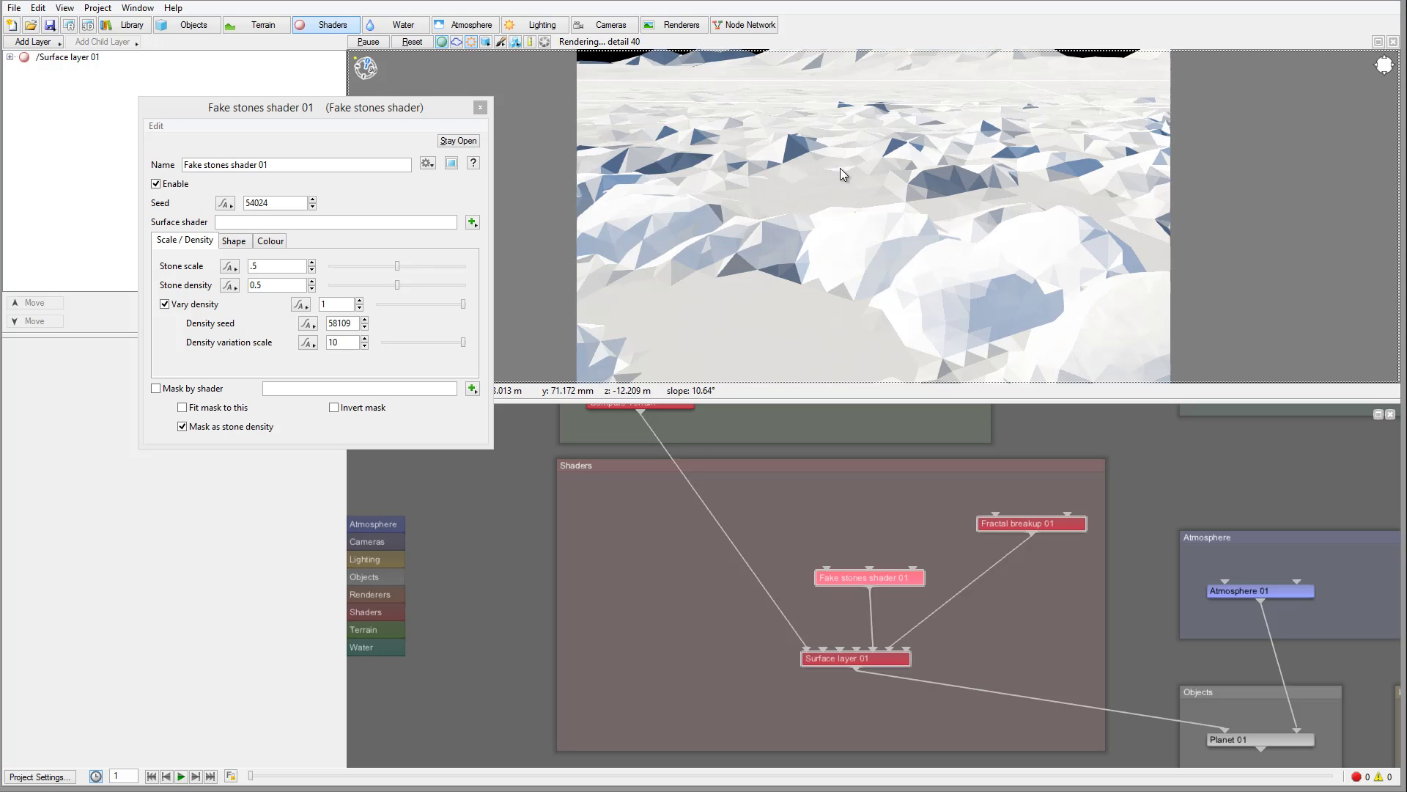
pyautogui.moveTo(397, 104); pyautogui.dragTo(368, 99)
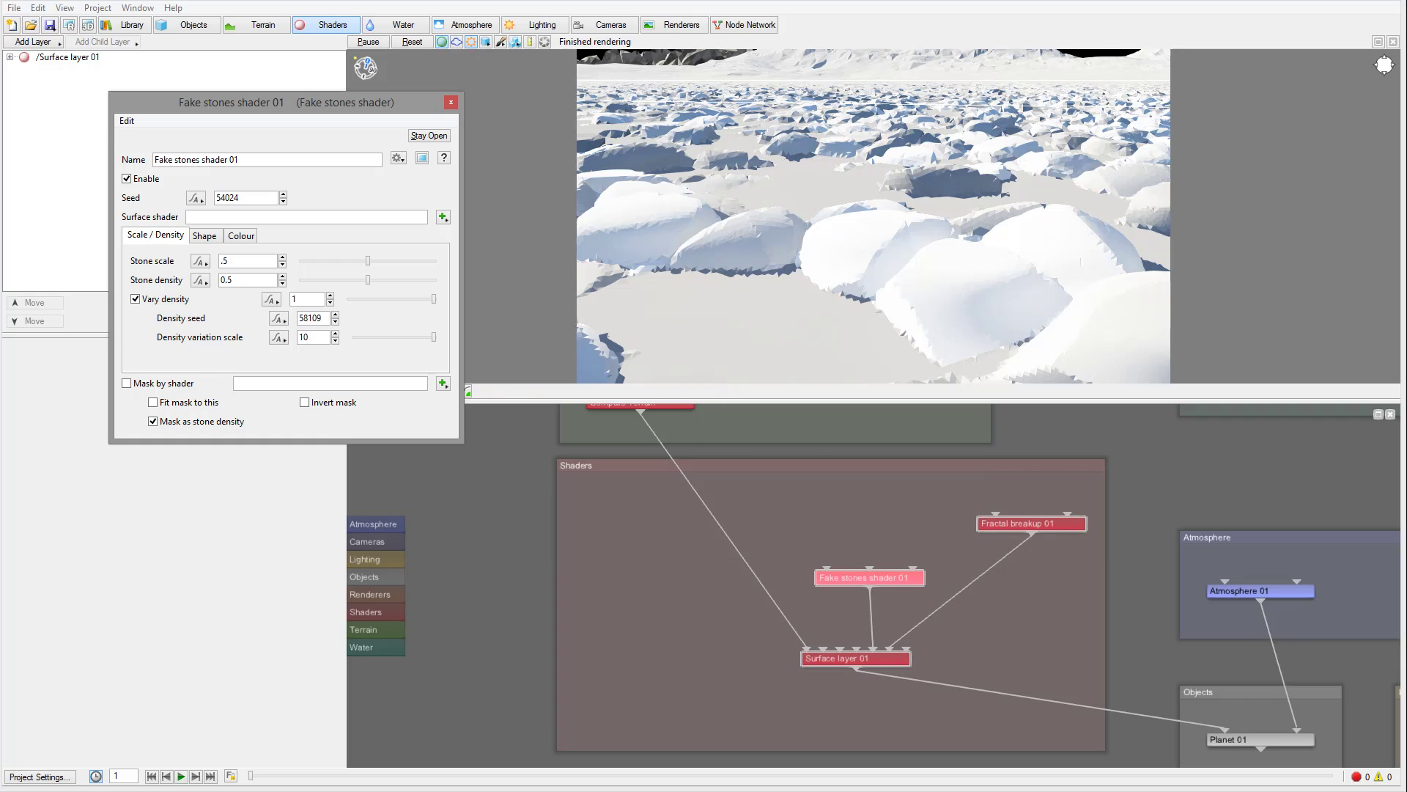
pyautogui.click(1117, 181)
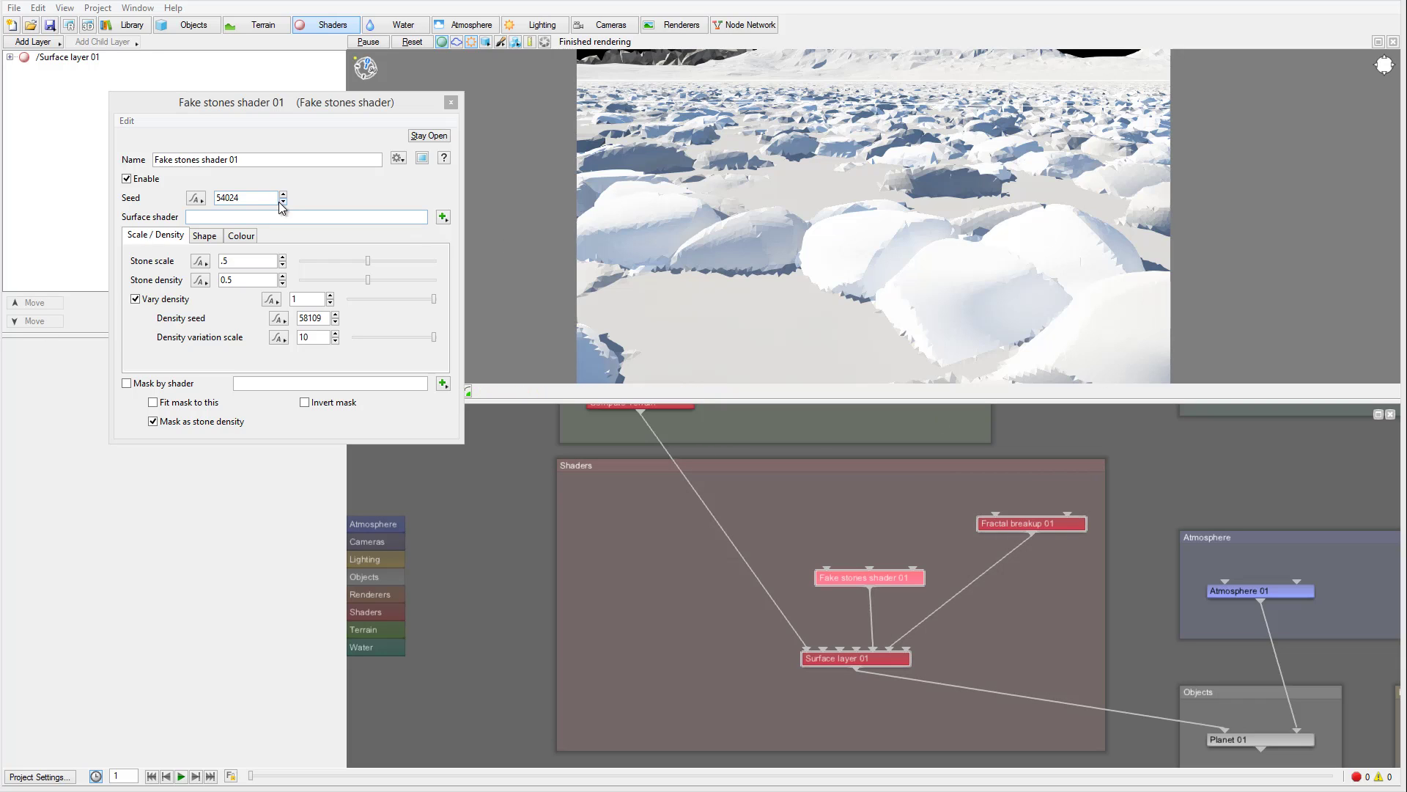
pyautogui.click(205, 236)
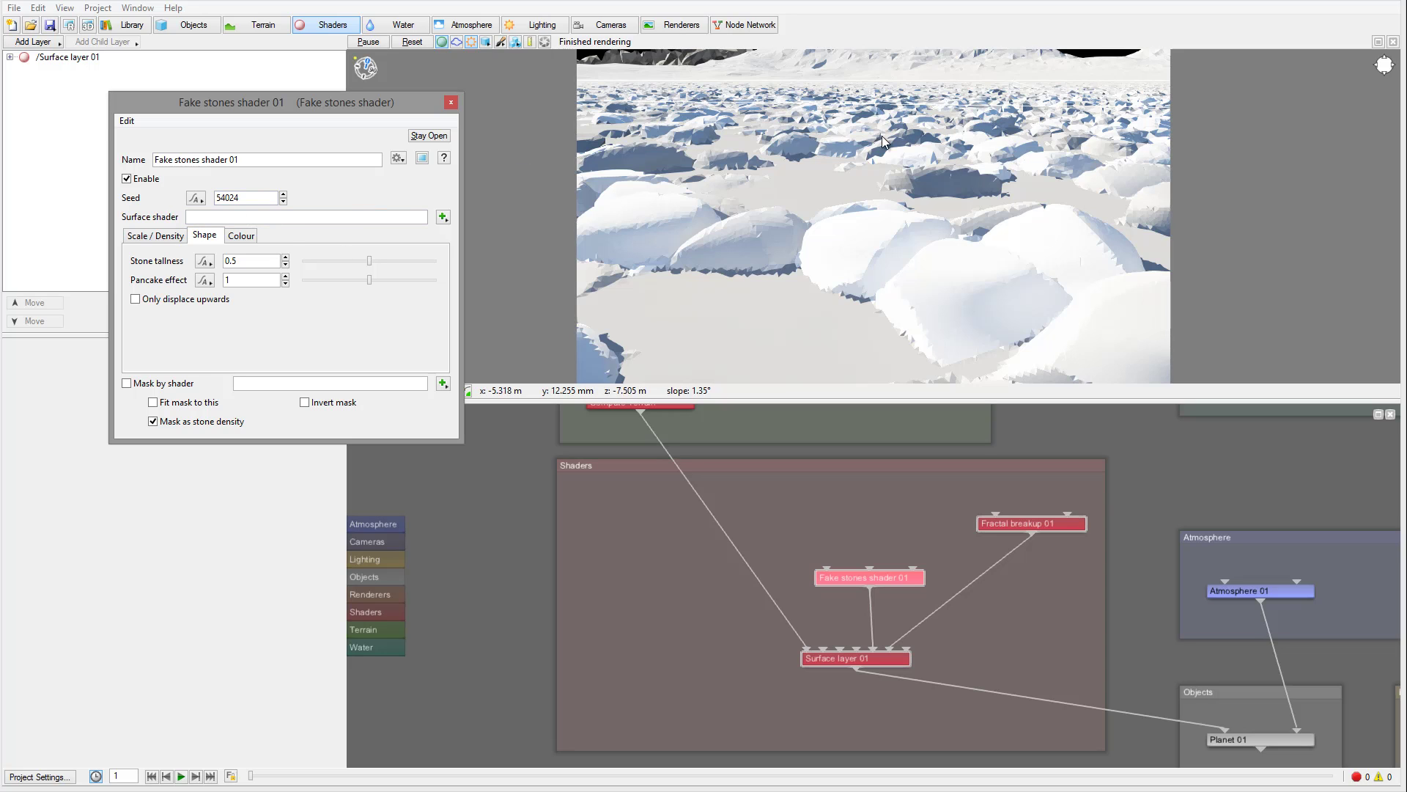
pyautogui.click(154, 238)
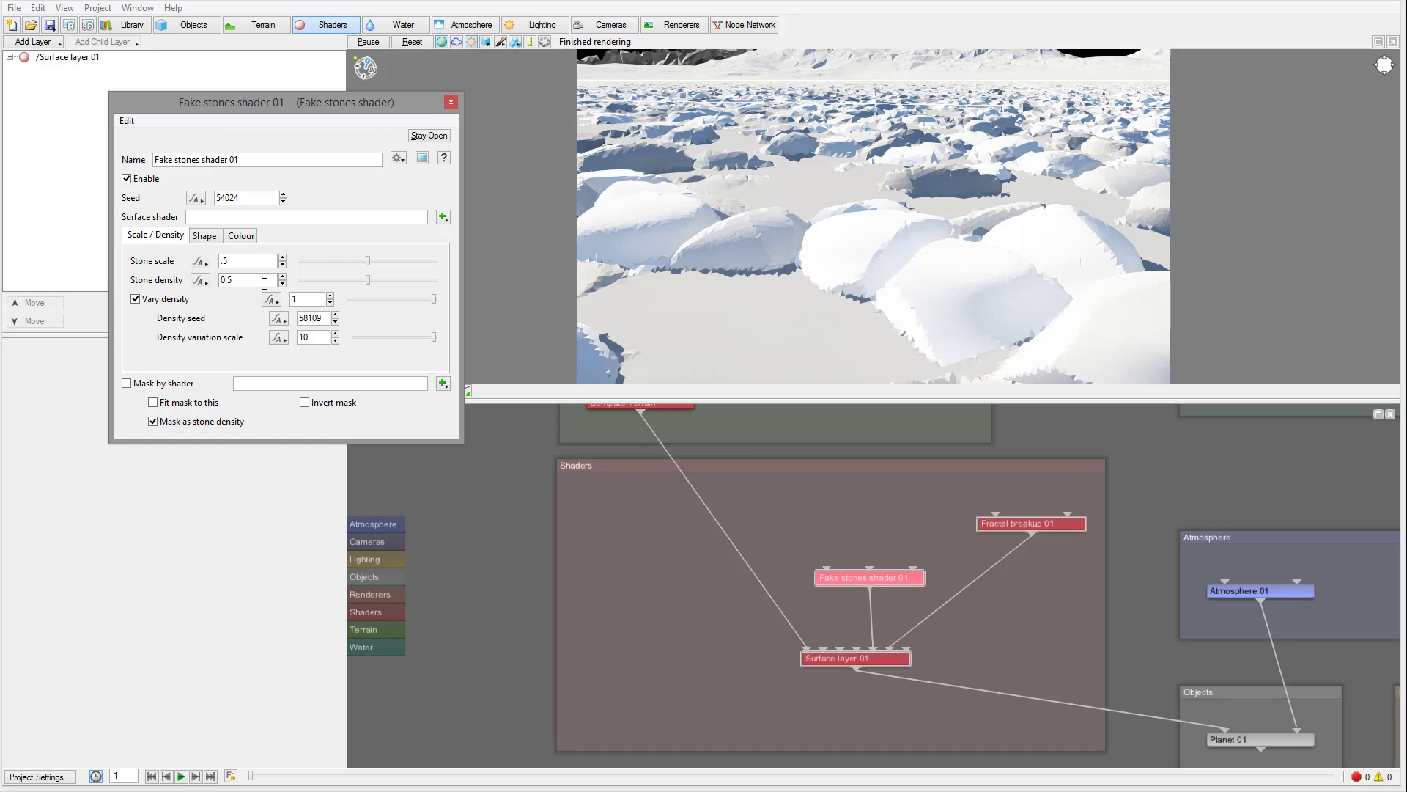
# Attach a new Image map shader loaded with textures/rock.tif as the stones' surface shader.
pyautogui.click(442, 217)
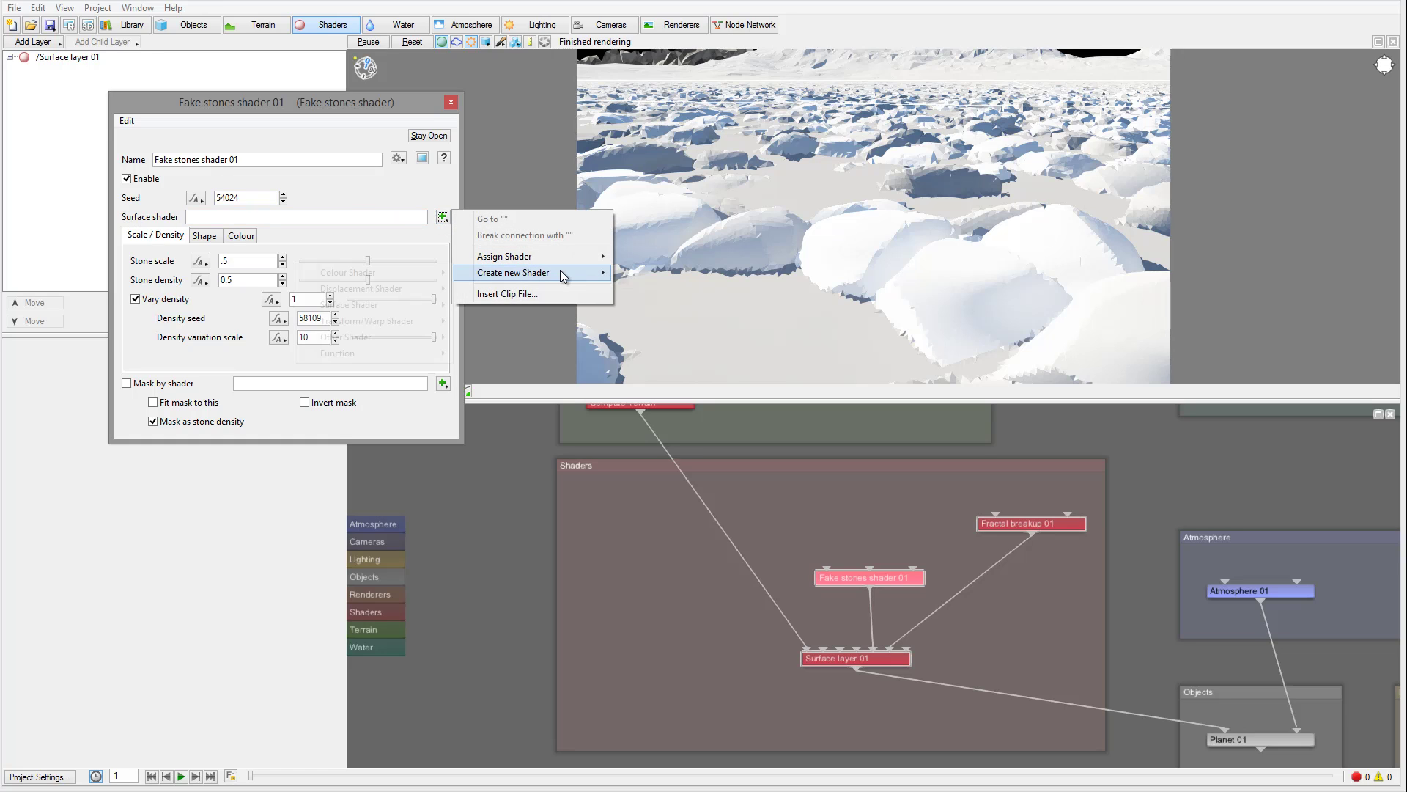
pyautogui.moveTo(561, 274)
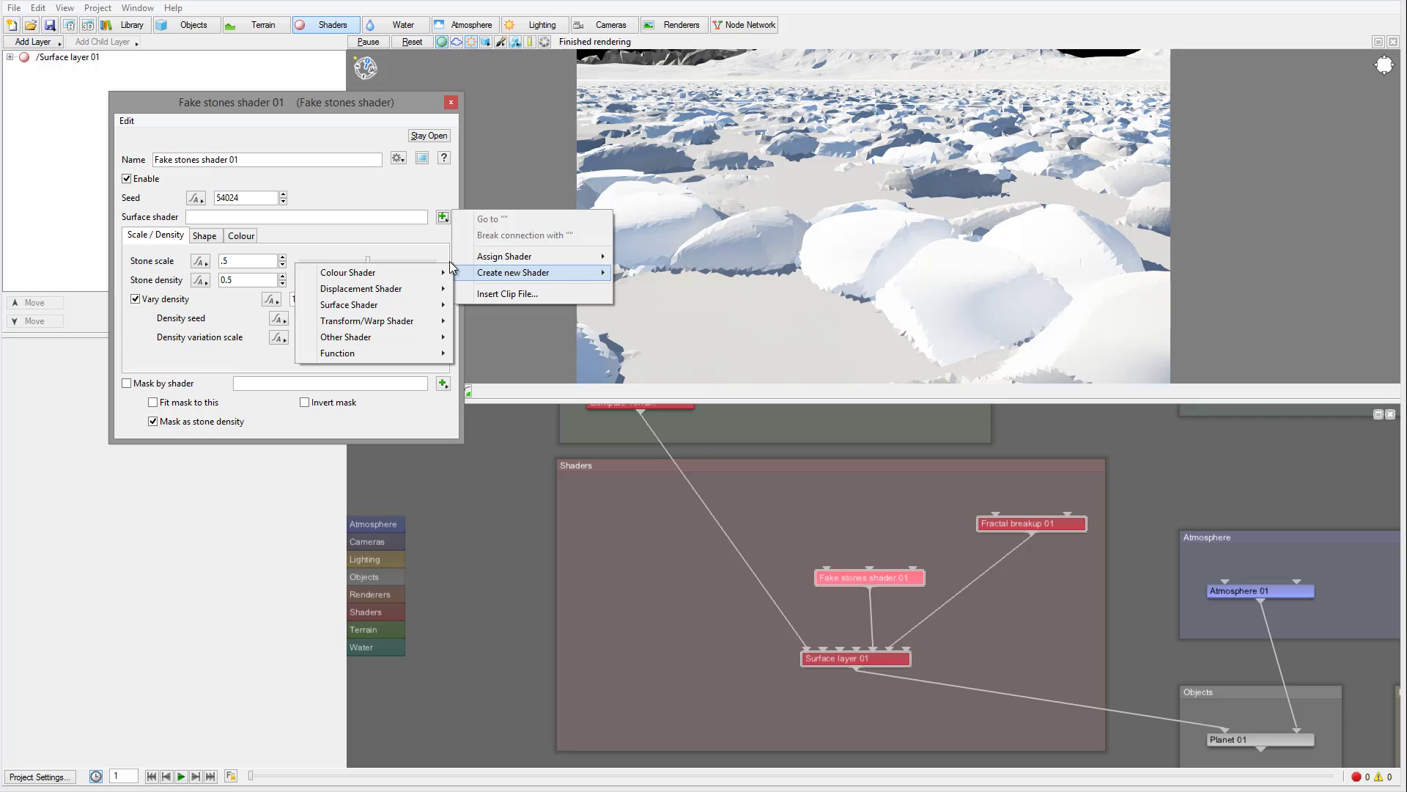
pyautogui.moveTo(359, 275)
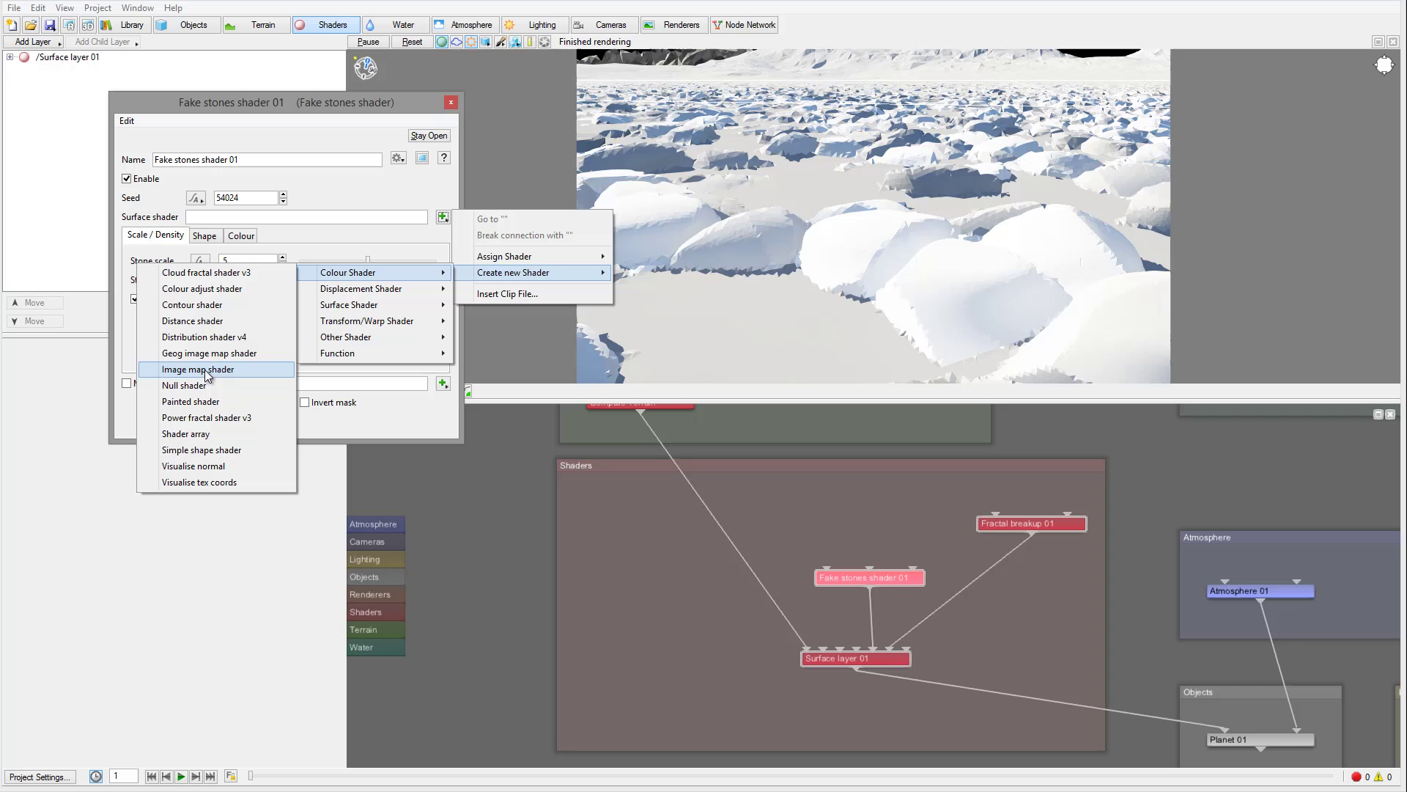
pyautogui.click(229, 368)
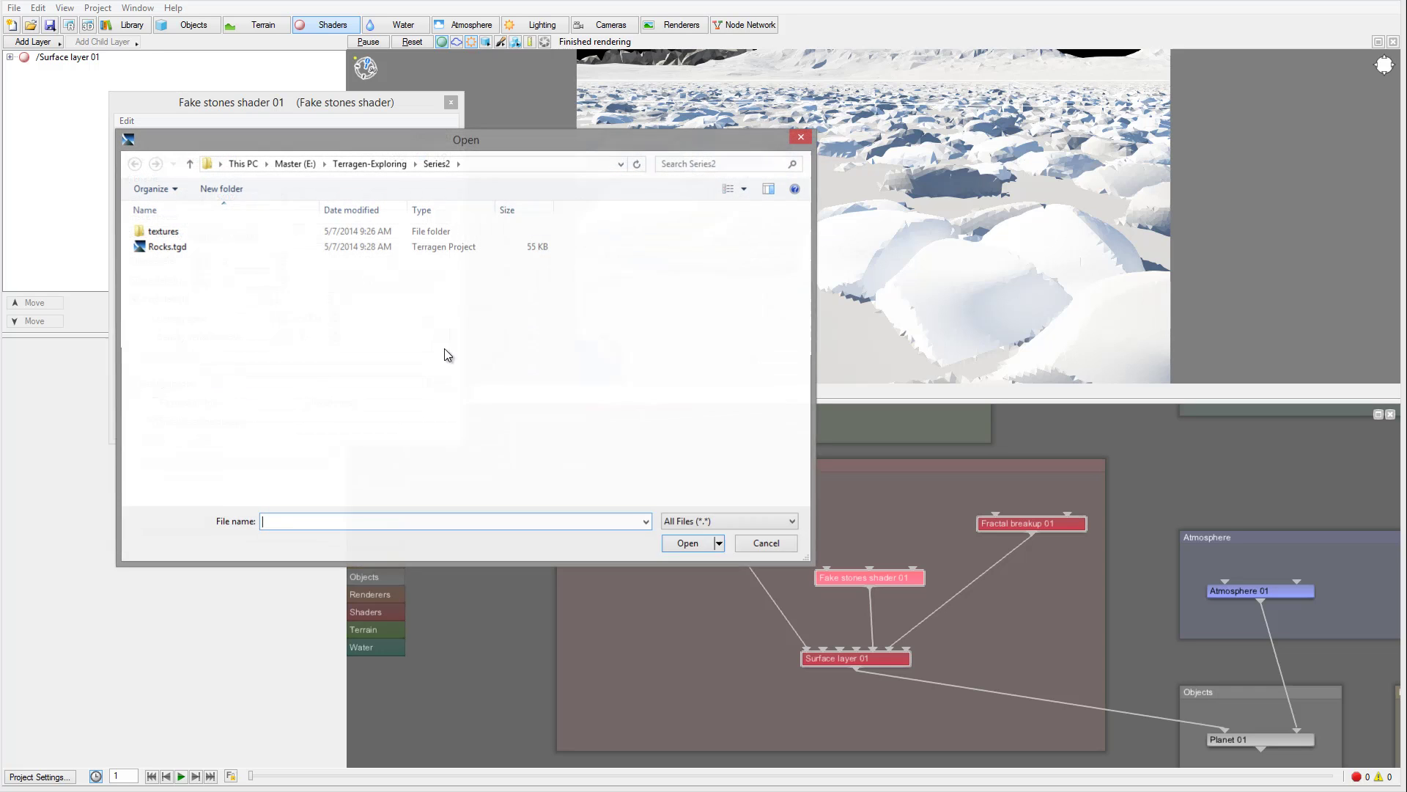
pyautogui.doubleClick(194, 231)
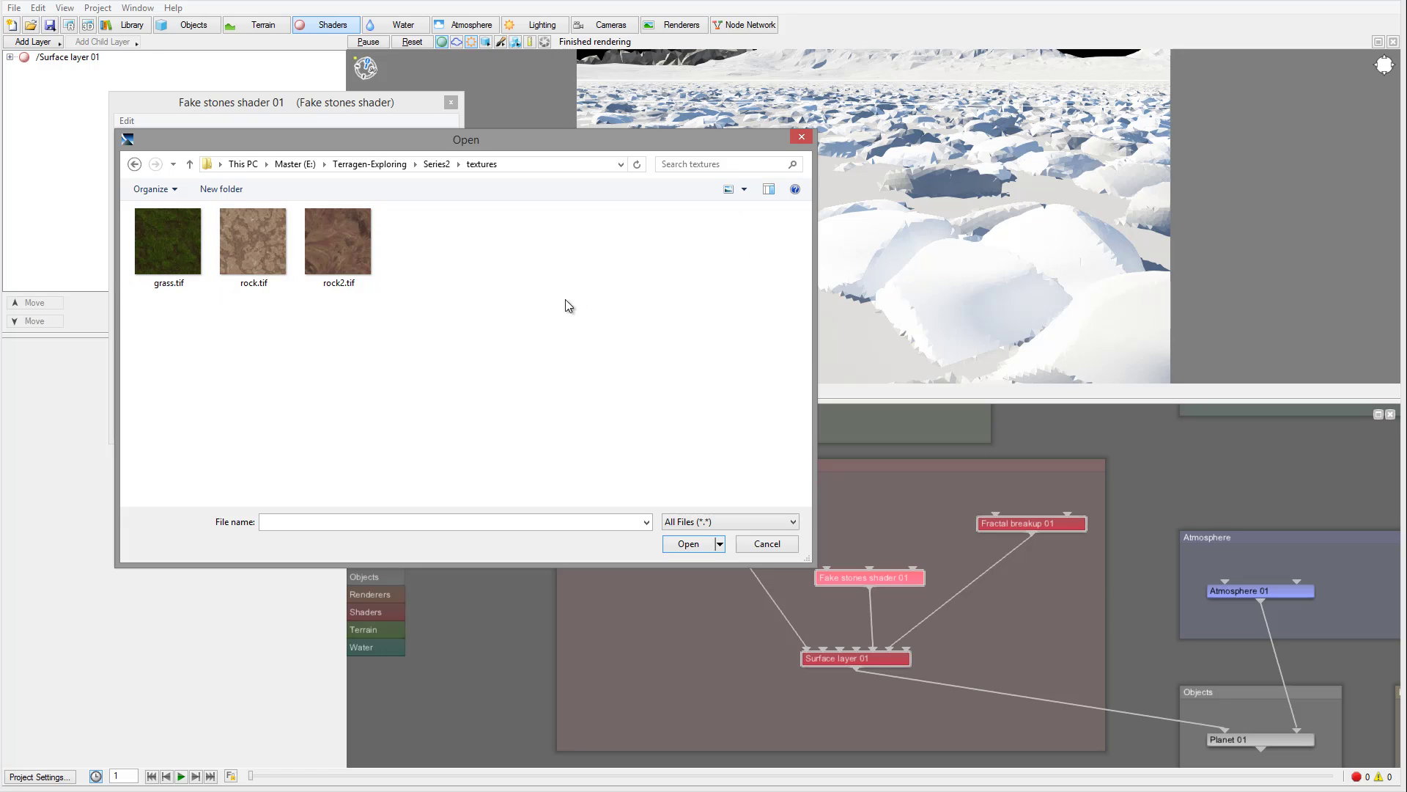
pyautogui.click(260, 277)
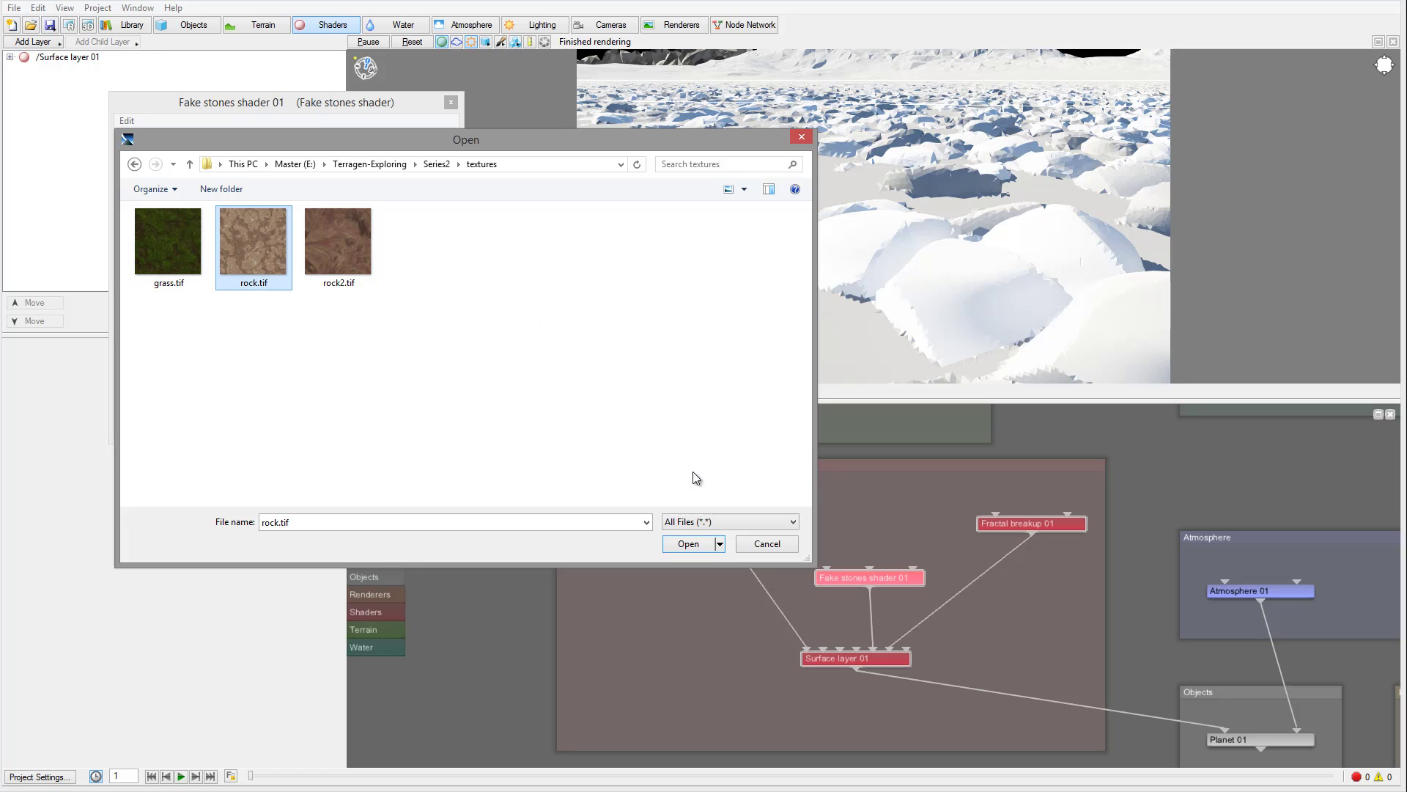
pyautogui.click(686, 544)
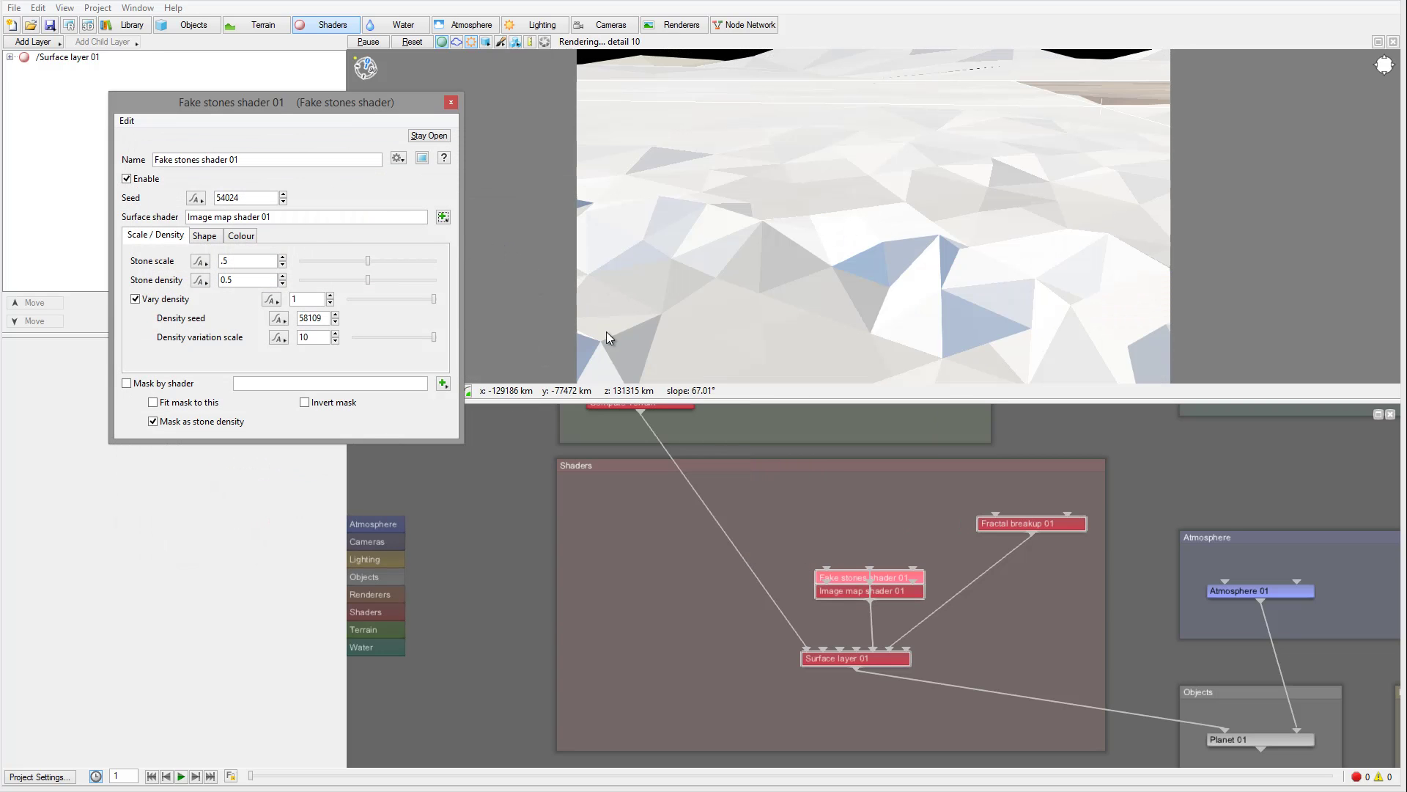
# Stack Image map shader 01 directly above Fake stones shader 01 in the node network.
pyautogui.moveTo(890, 575); pyautogui.dragTo(802, 503)
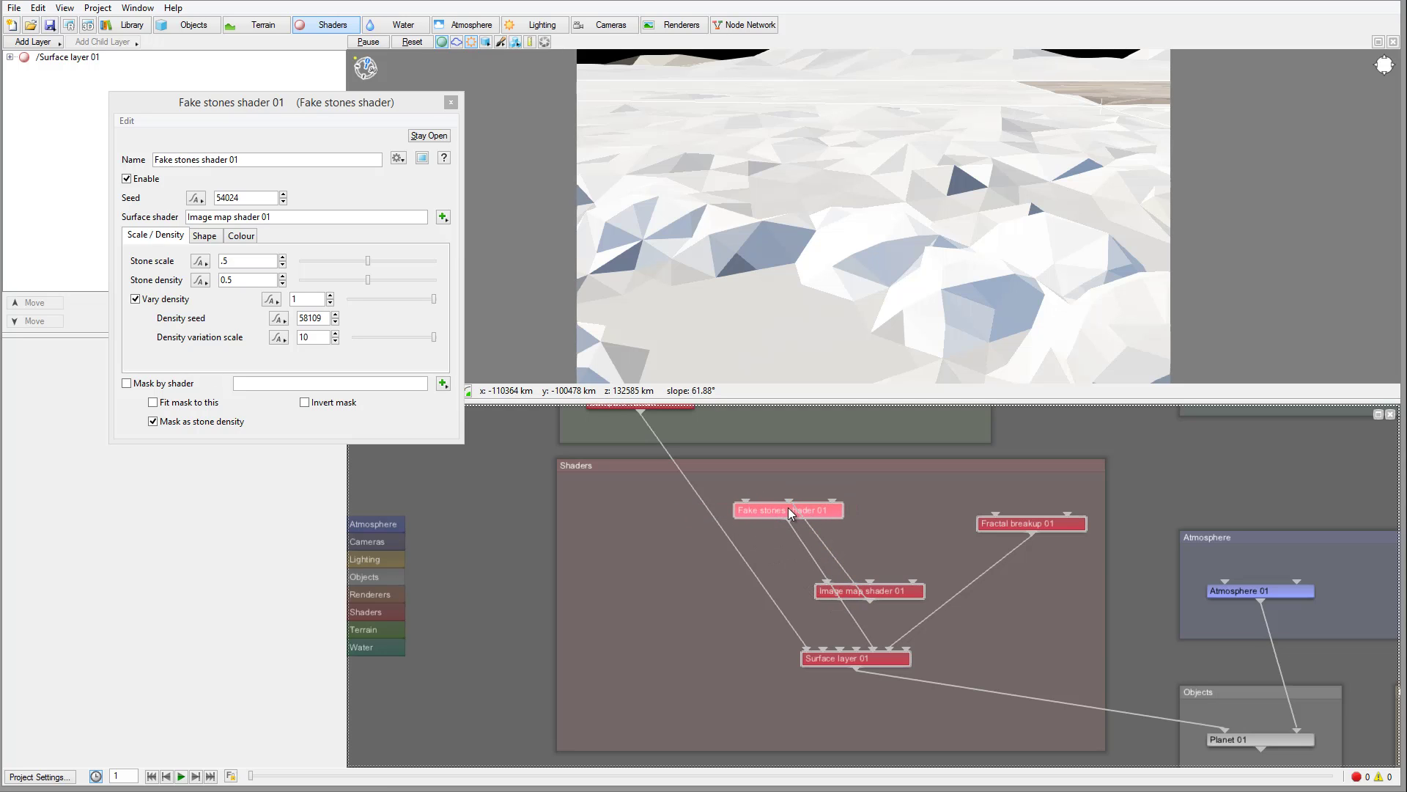
pyautogui.moveTo(895, 586); pyautogui.dragTo(905, 512)
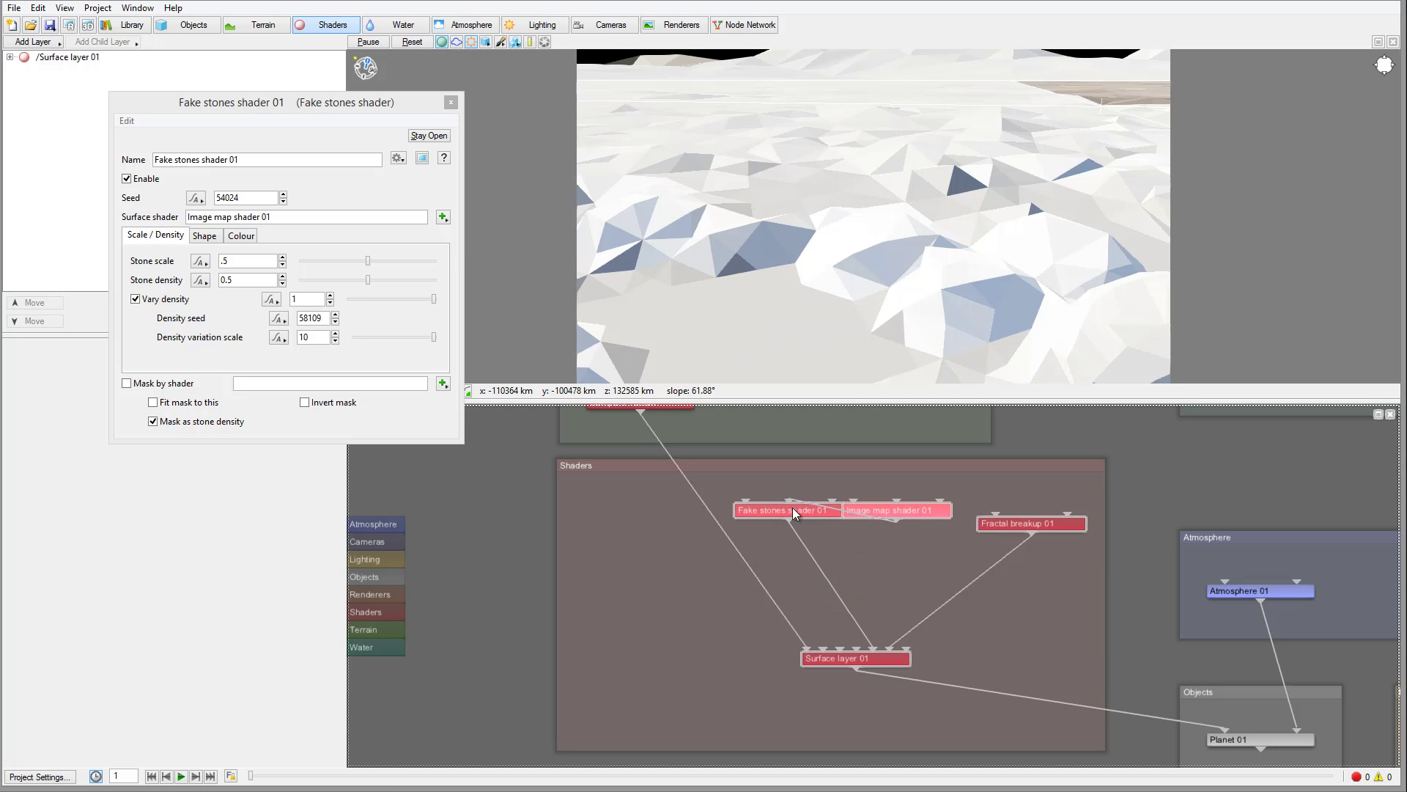
pyautogui.moveTo(793, 507); pyautogui.dragTo(871, 580)
pyautogui.moveTo(922, 503); pyautogui.dragTo(890, 516)
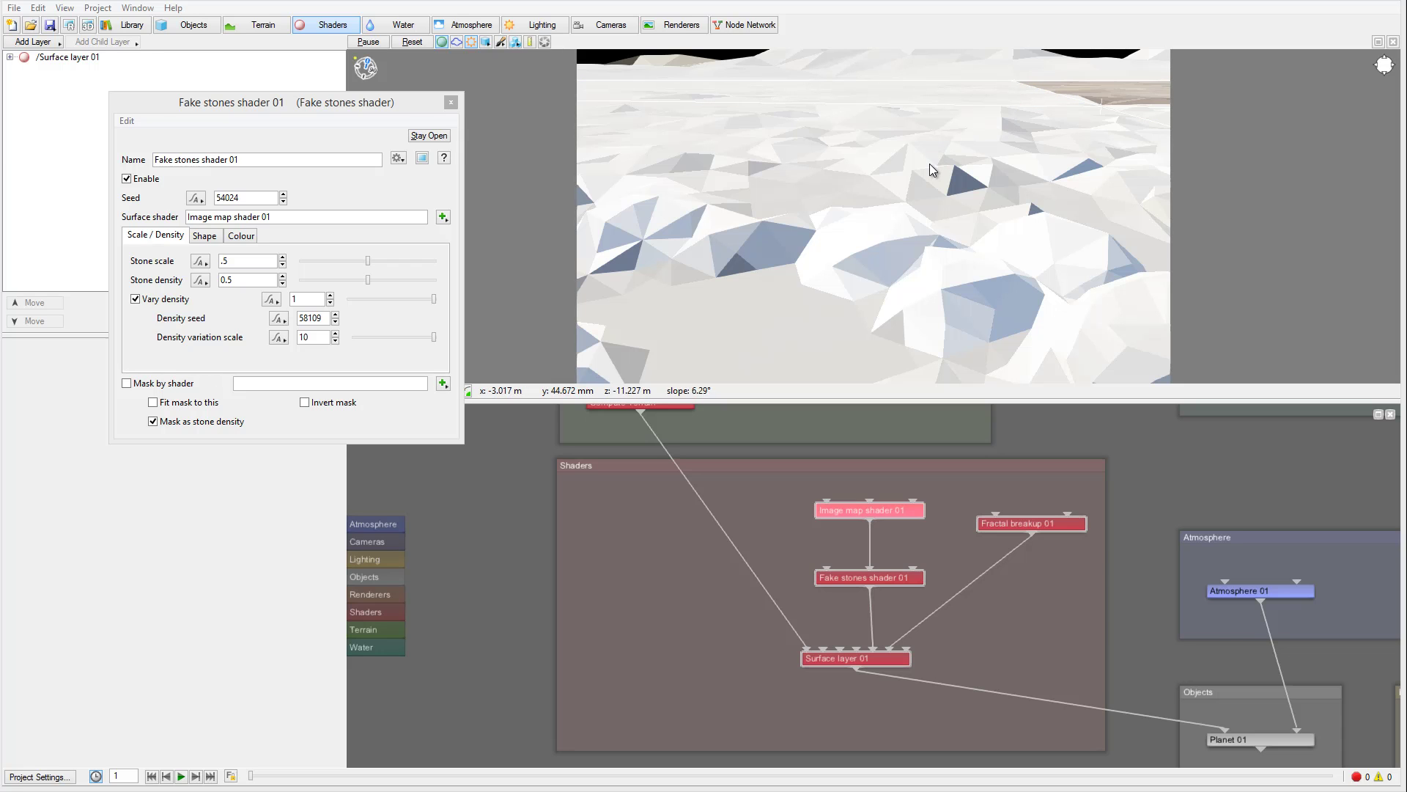
pyautogui.scroll(3, 902, 147)
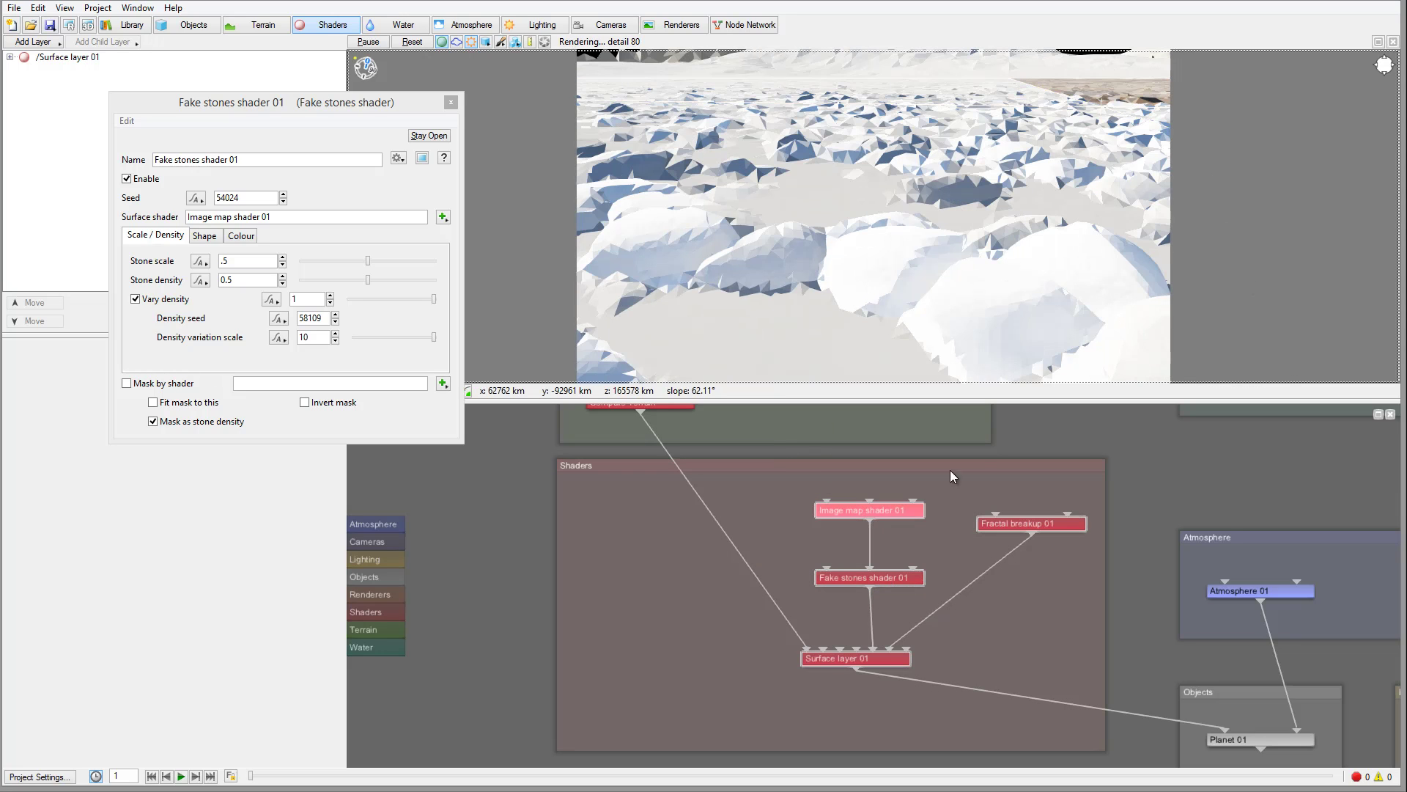
# Bring the Terrain group into view and move Simple shape shader 01 into clear space.
pyautogui.press('Up')
pyautogui.click(770, 499)
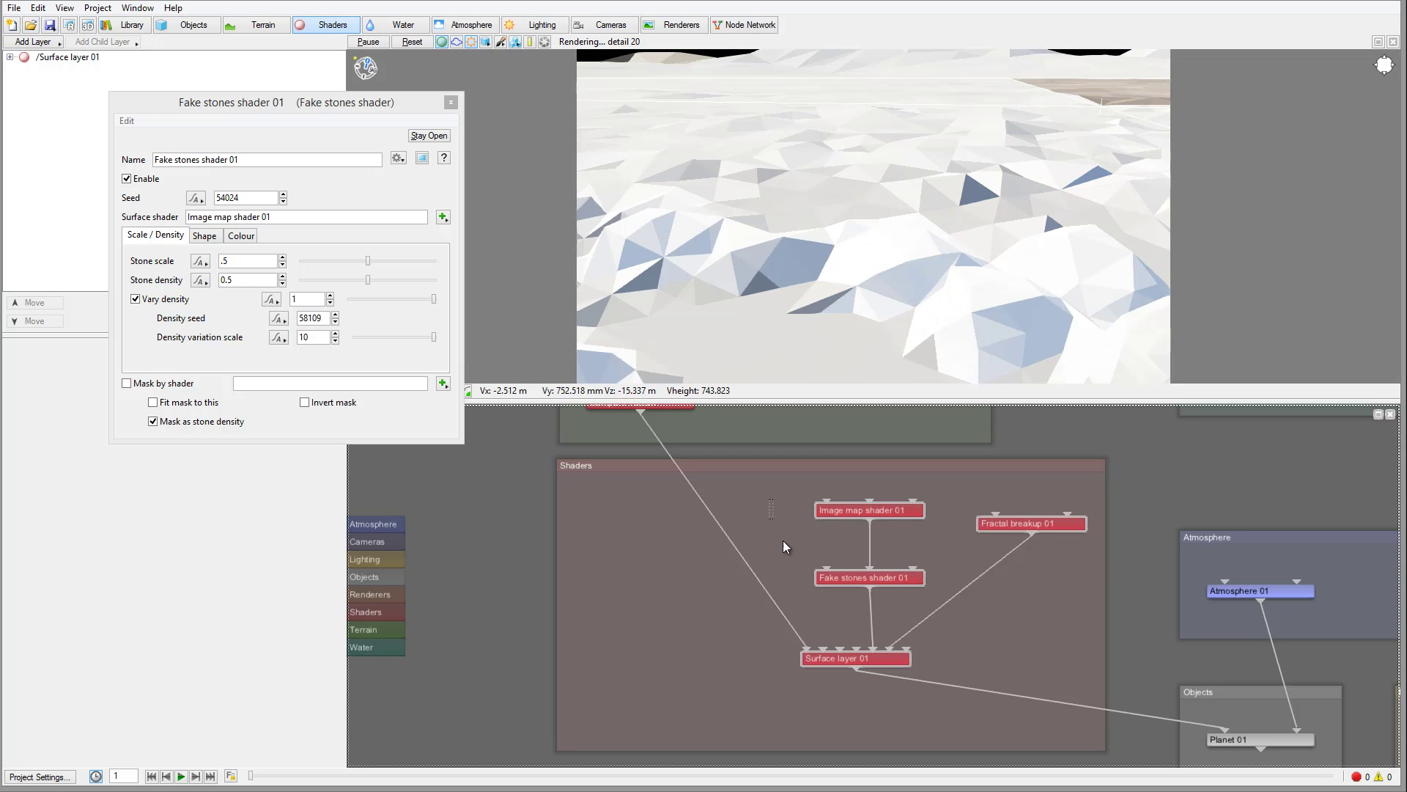
pyautogui.scroll(-5, 765, 495)
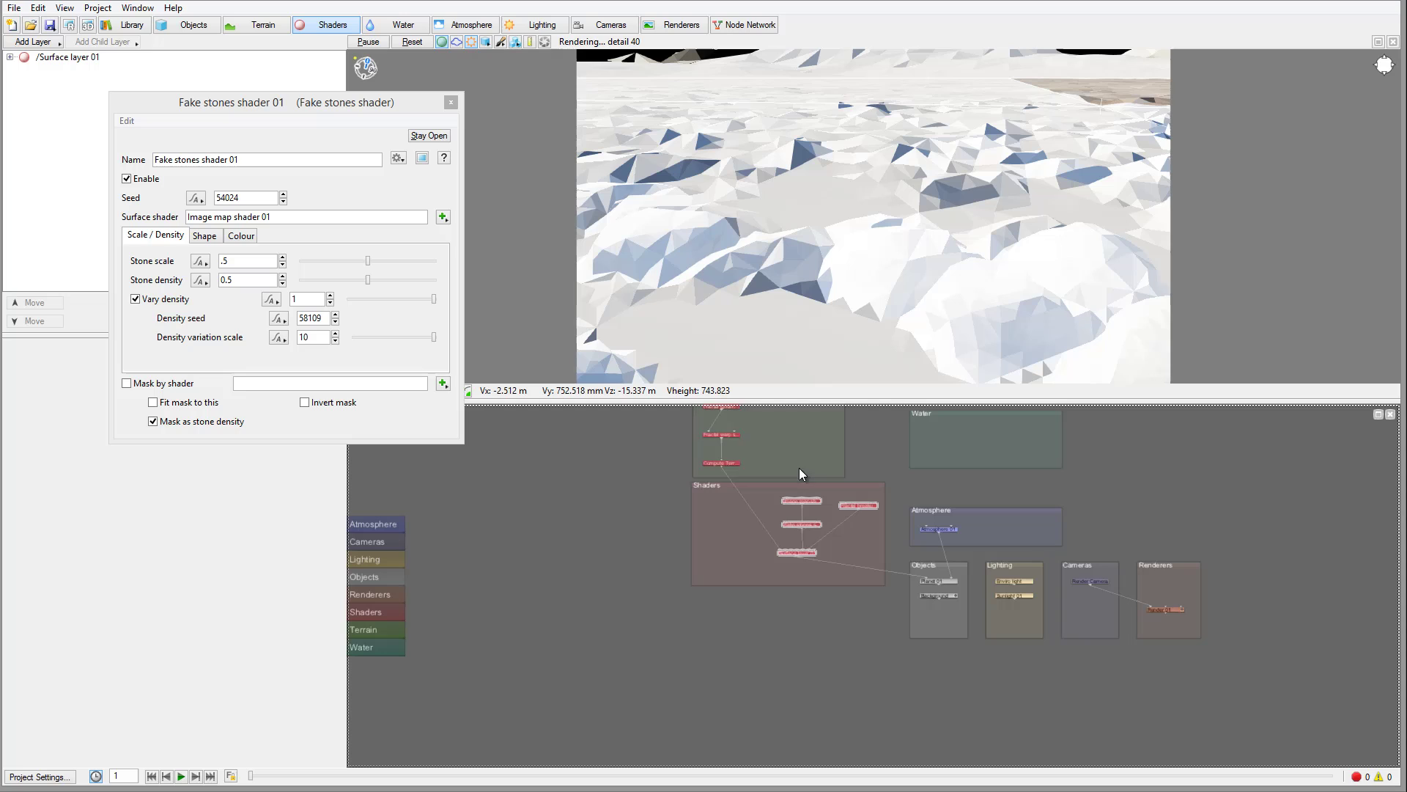
pyautogui.moveTo(793, 441); pyautogui.dragTo(793, 510, button='middle')
pyautogui.scroll(3, 779, 490)
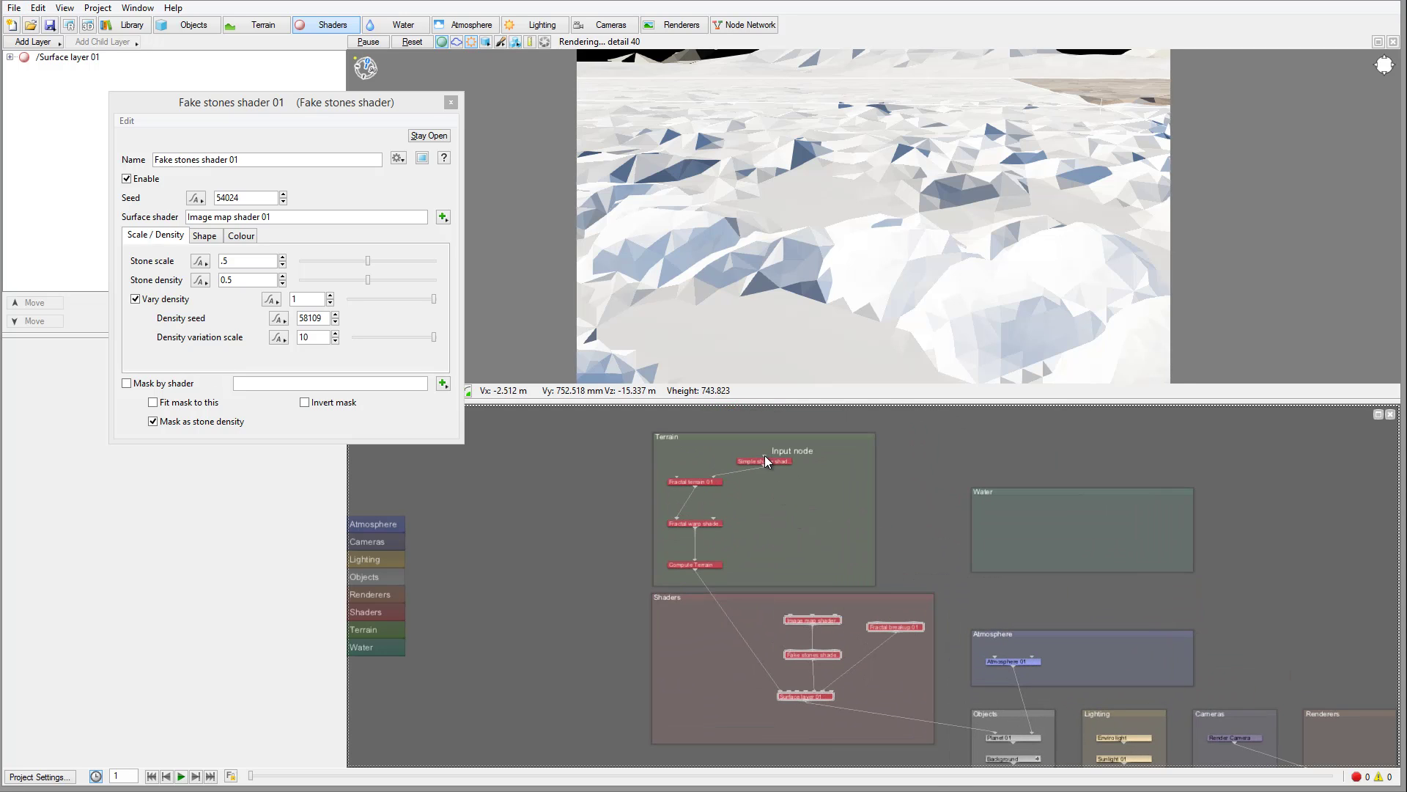
pyautogui.moveTo(747, 460); pyautogui.dragTo(710, 450)
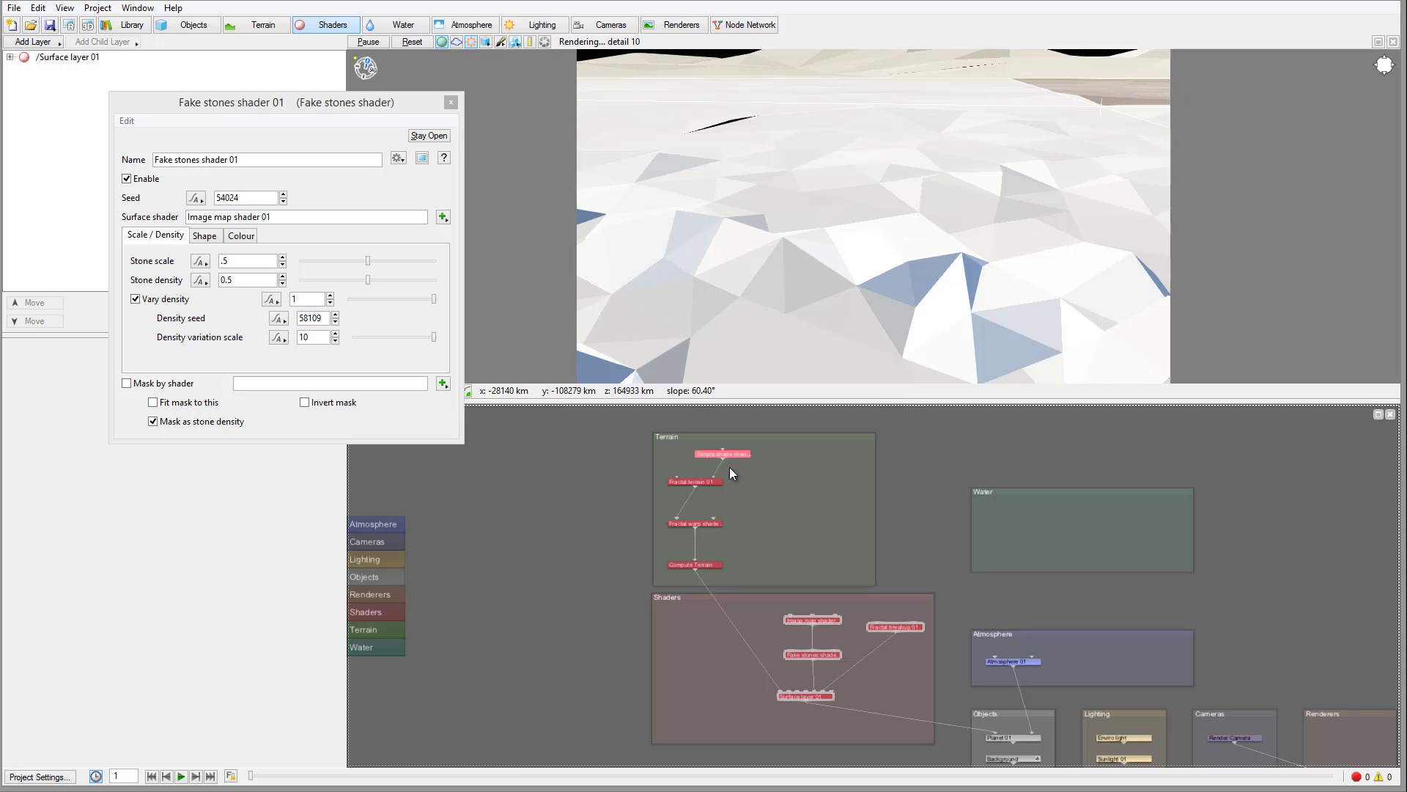
# Wire Simple shape shader 01 into the Fake stones shader's Mask input and tidy the nodes.
pyautogui.moveTo(725, 460); pyautogui.dragTo(836, 645)
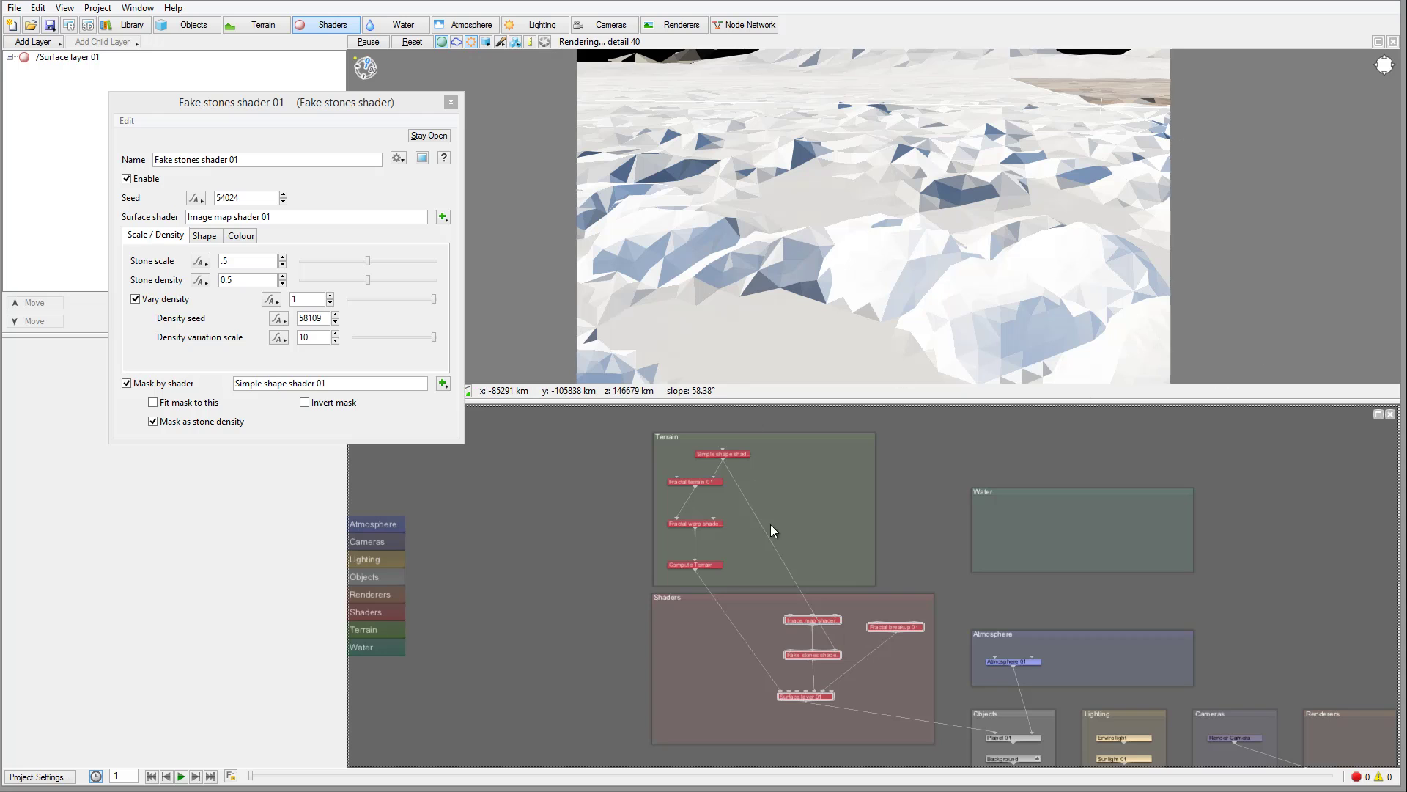
pyautogui.moveTo(724, 453); pyautogui.dragTo(760, 446)
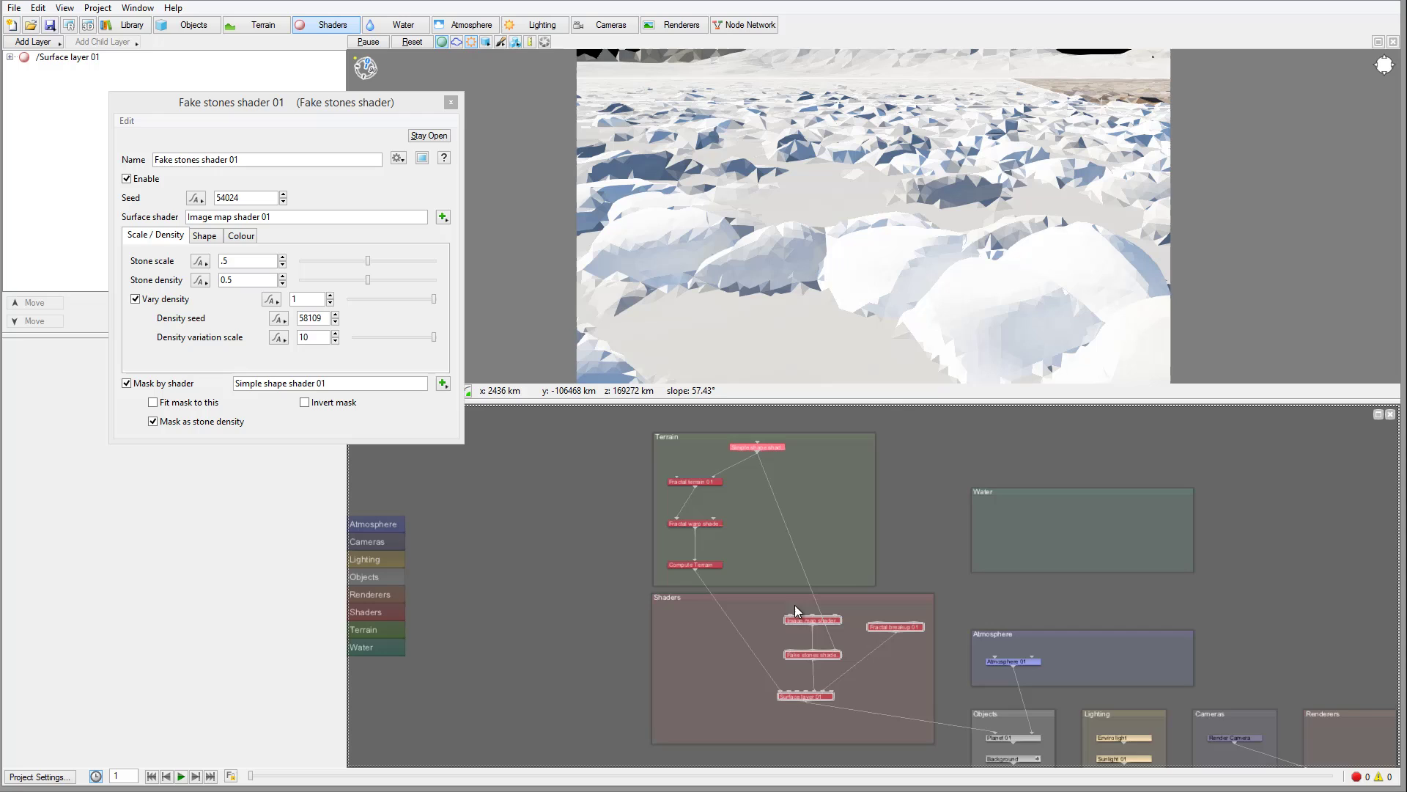
pyautogui.scroll(5, 821, 673)
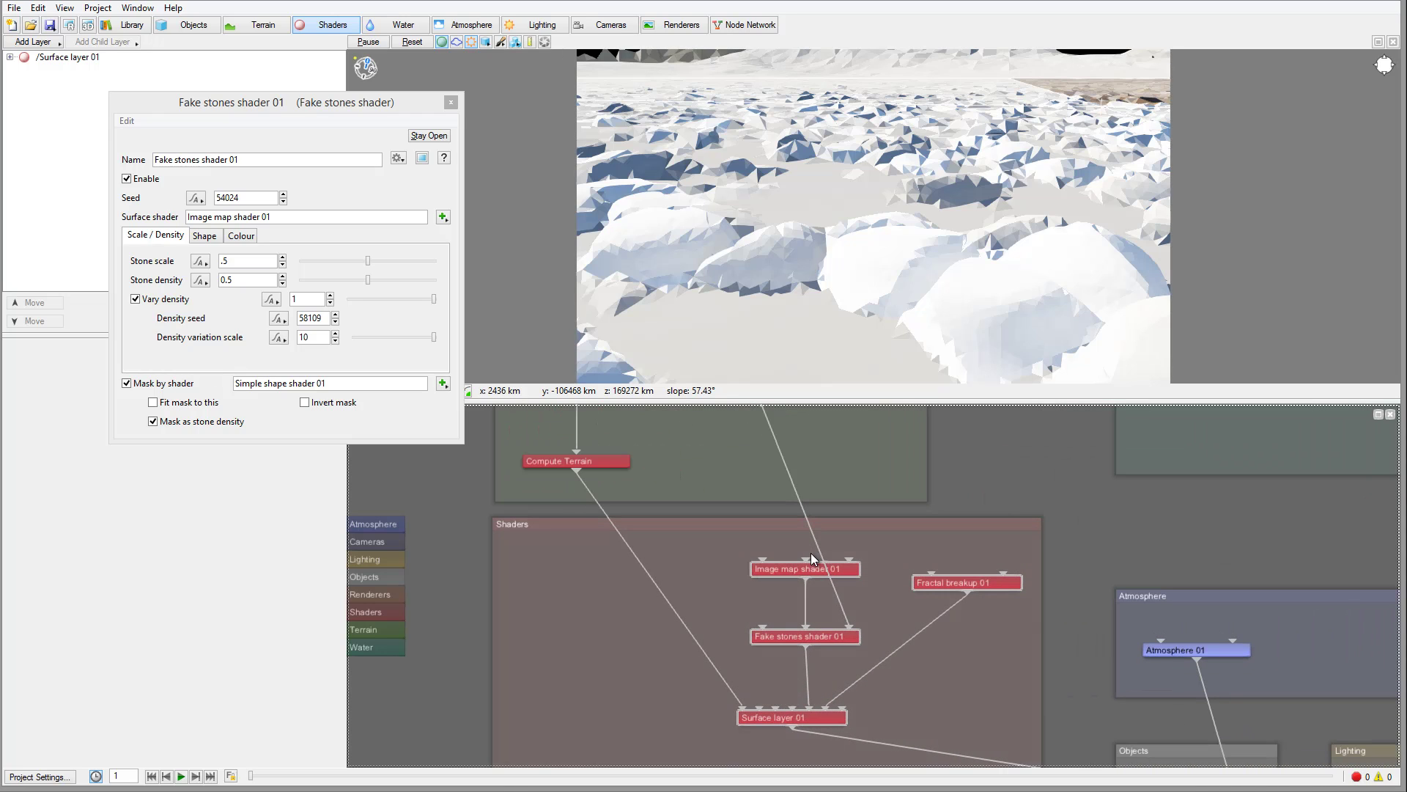
pyautogui.moveTo(793, 565); pyautogui.dragTo(782, 566)
# Set Image map shader 01's size to 1 × 1 and enable Repeat x and Repeat y.
pyautogui.doubleClick(782, 567)
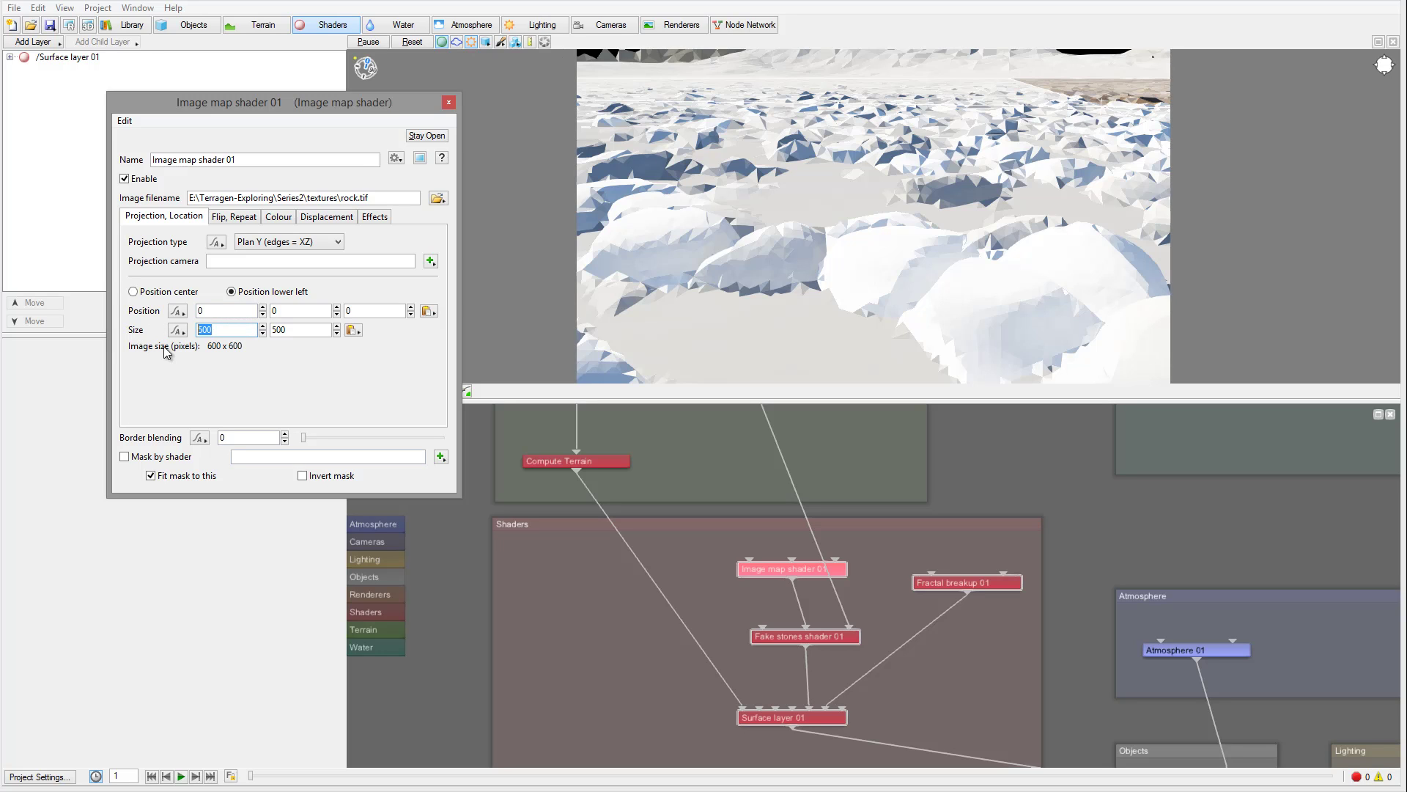
pyautogui.write('1')
pyautogui.press('Tab')
pyautogui.write('1')
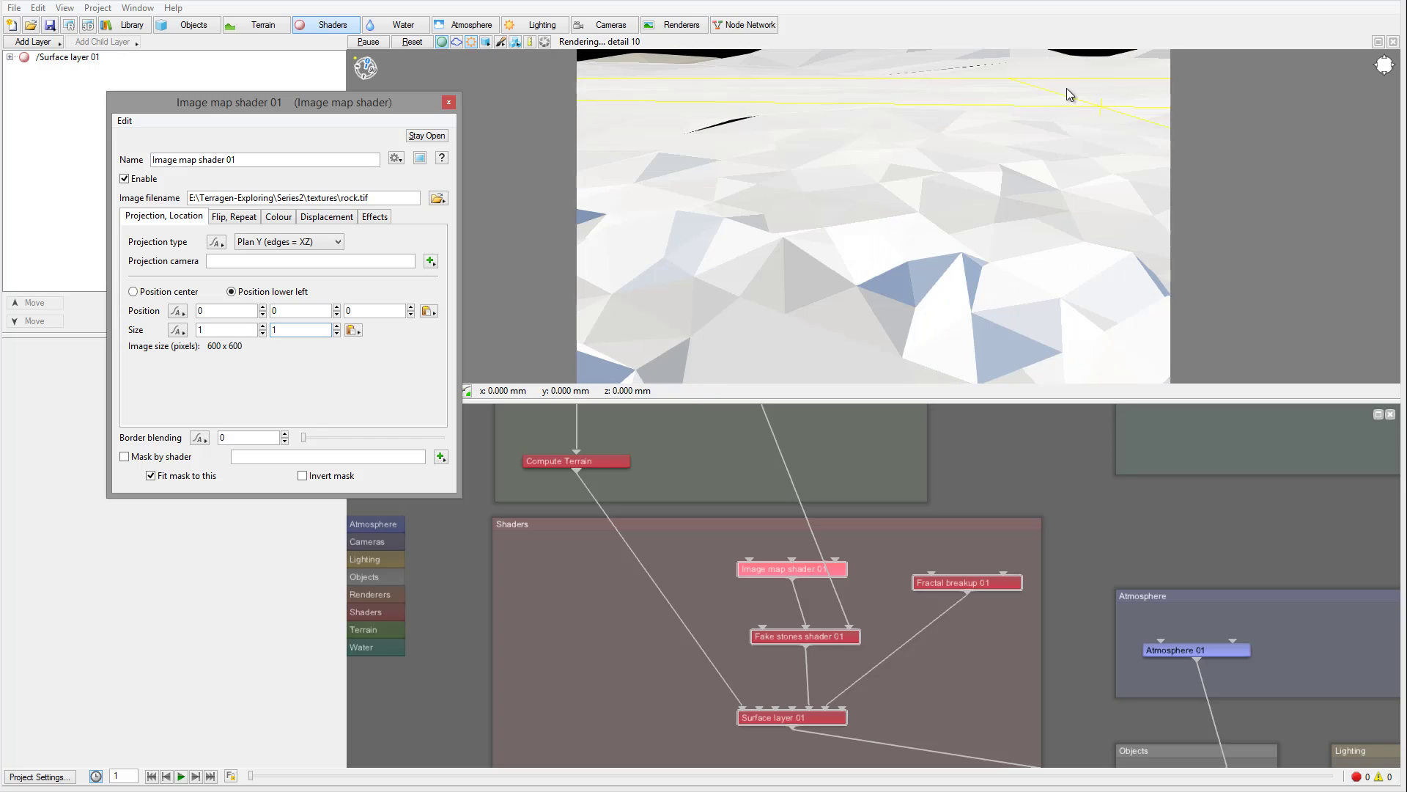
pyautogui.click(233, 216)
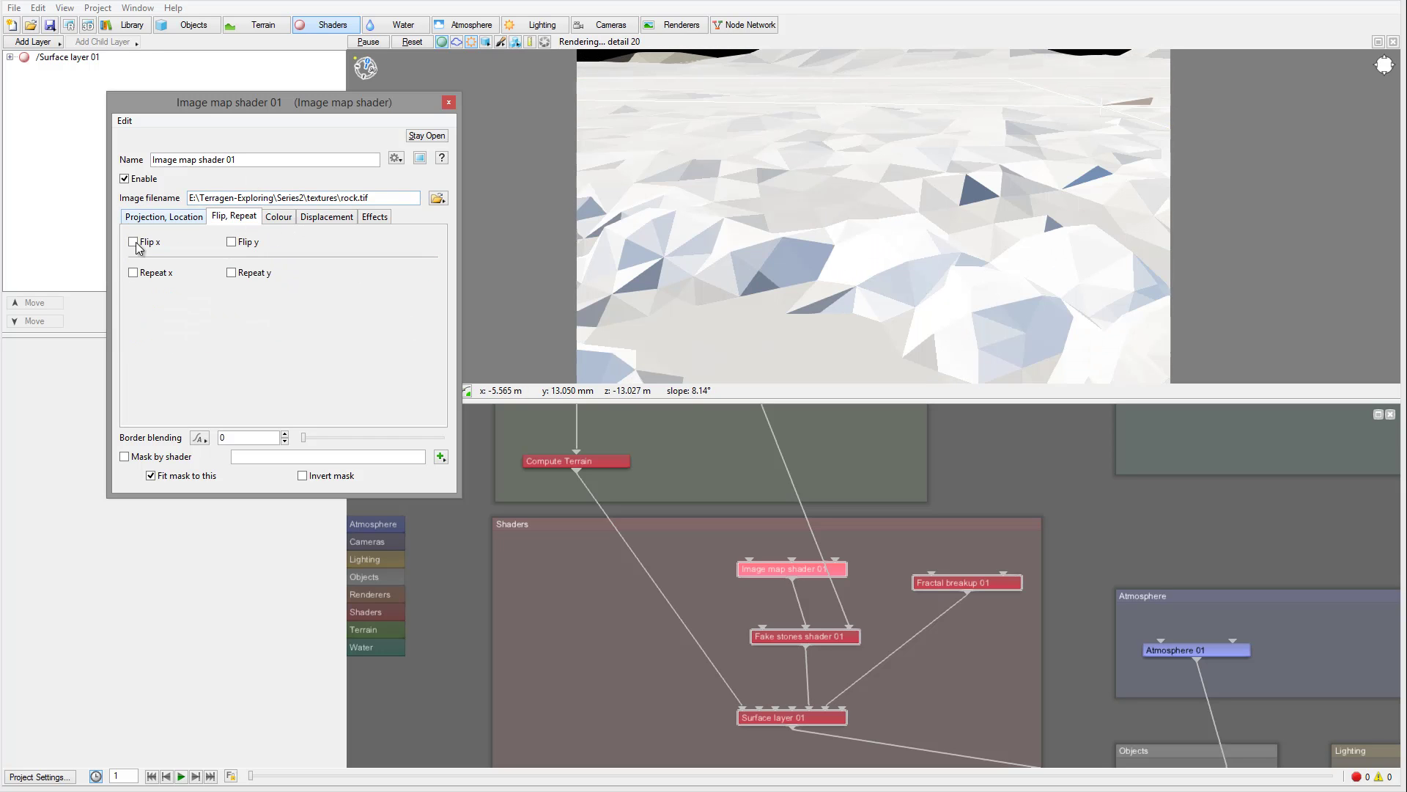
pyautogui.click(133, 272)
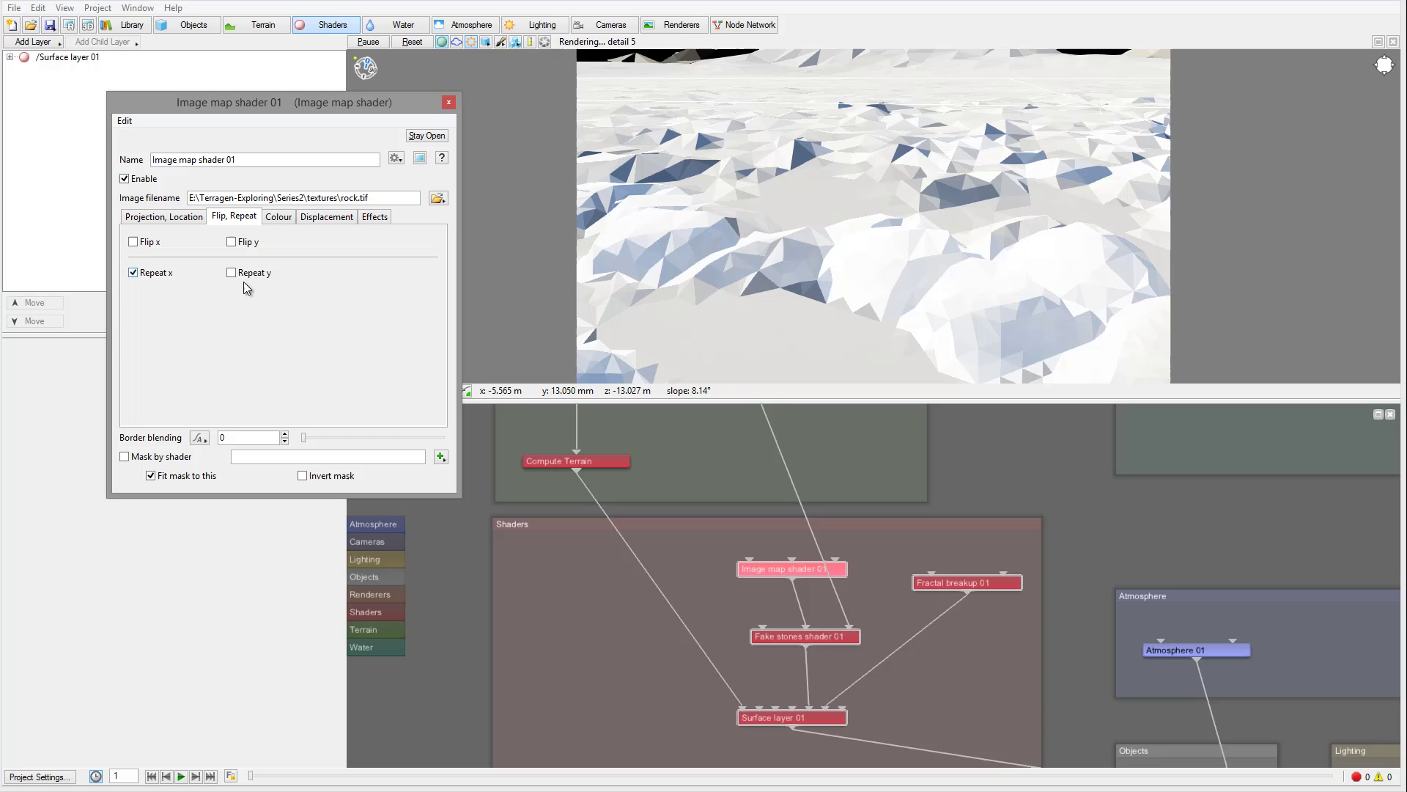
pyautogui.click(232, 273)
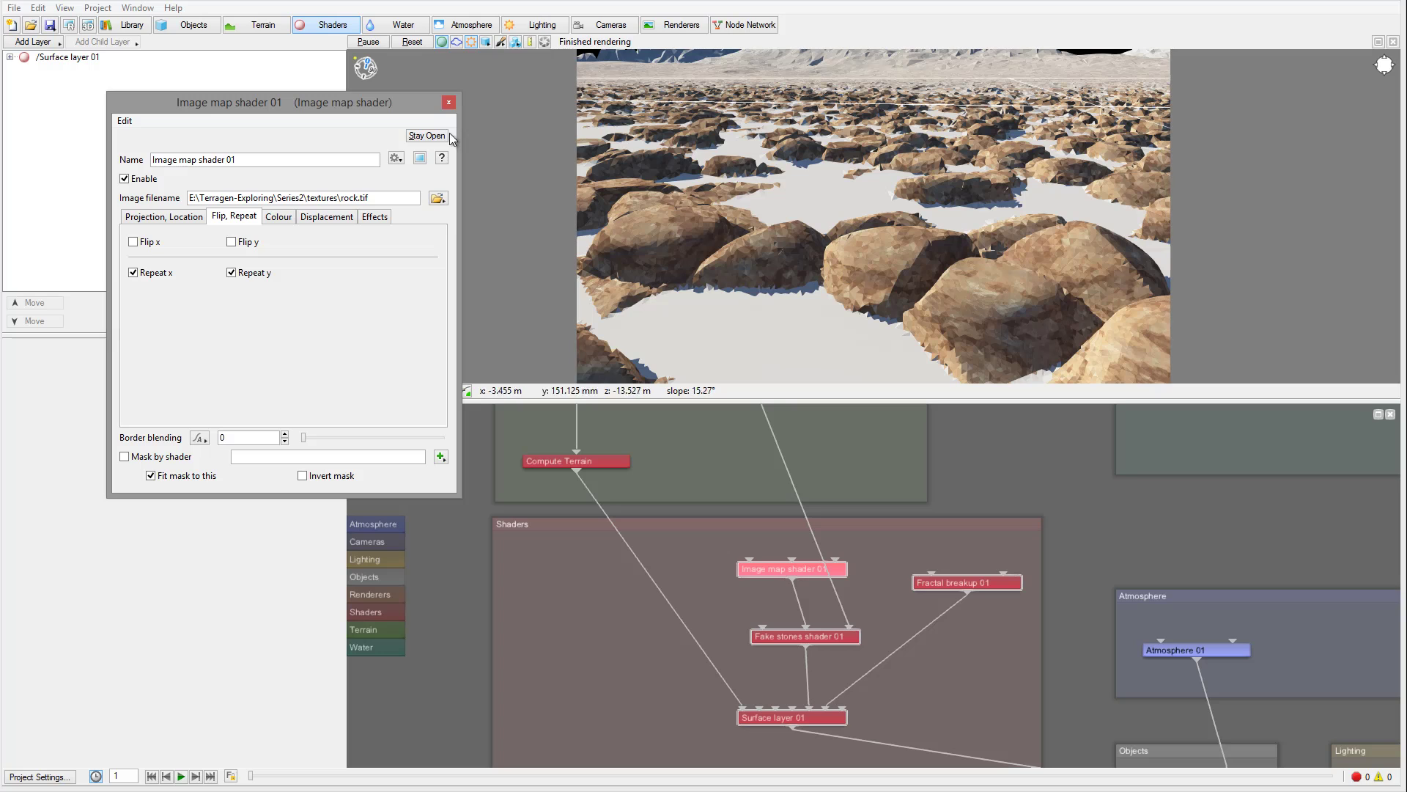
# Render a test image of the brown boulders, close it, and pan the Shaders group up.
pyautogui.click(69, 25)
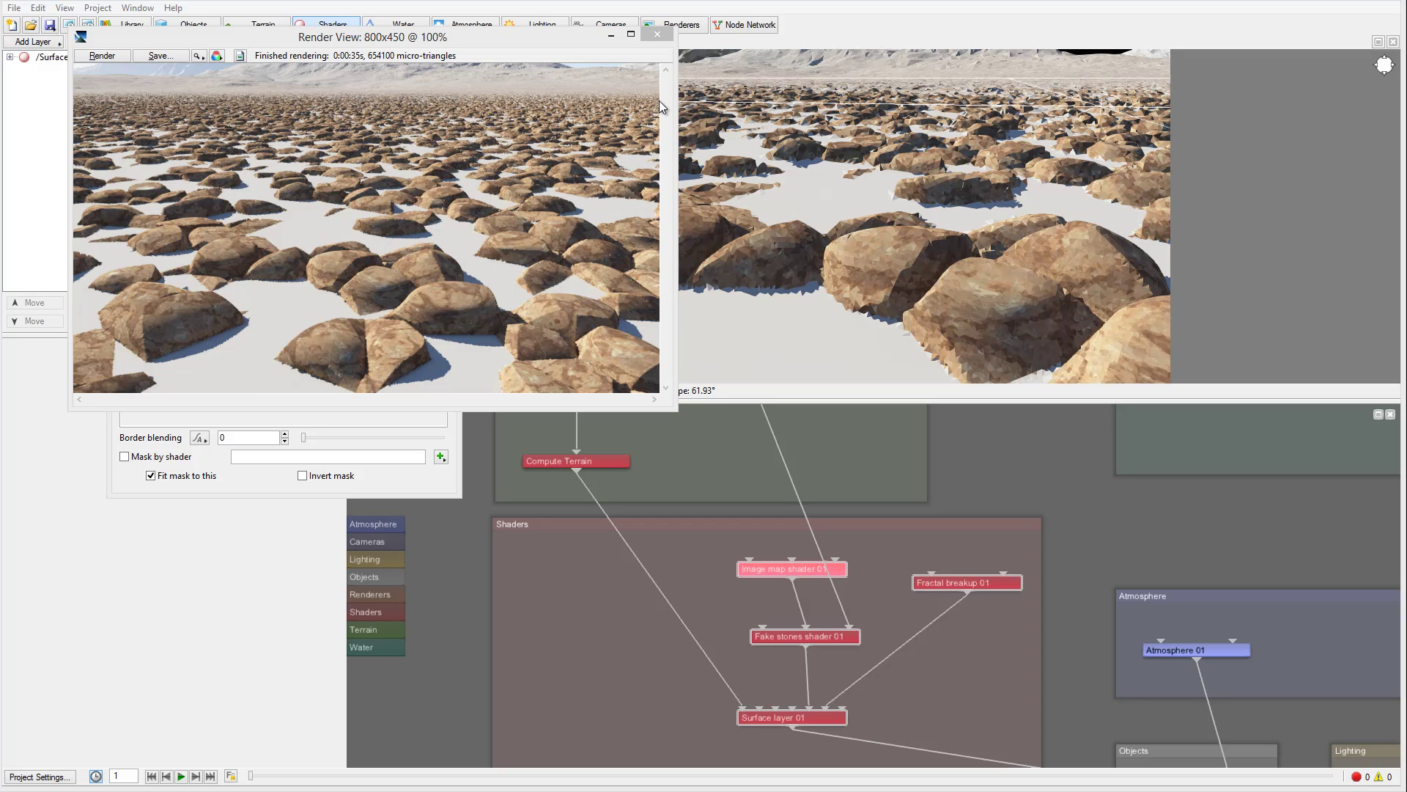
pyautogui.click(657, 34)
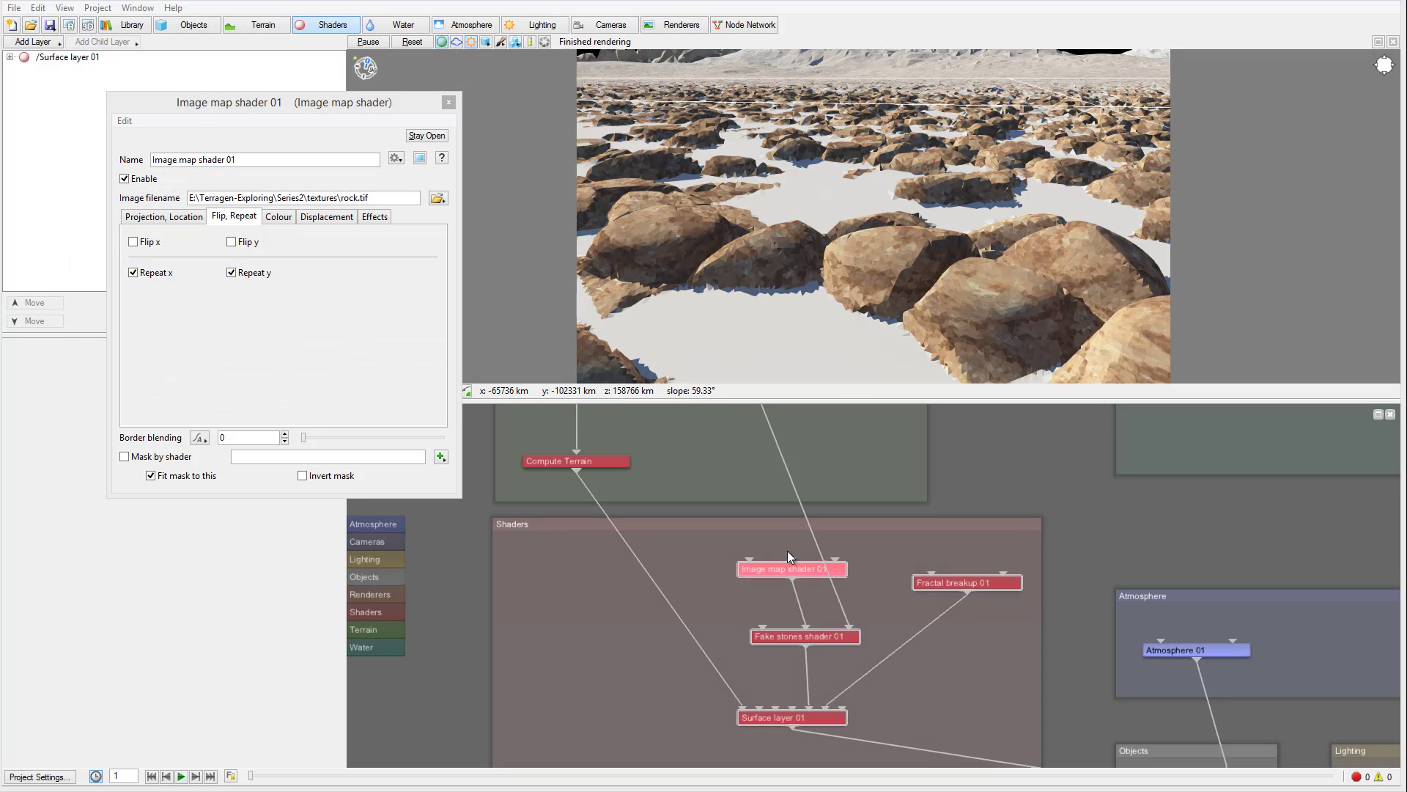
pyautogui.moveTo(779, 614); pyautogui.dragTo(775, 503)
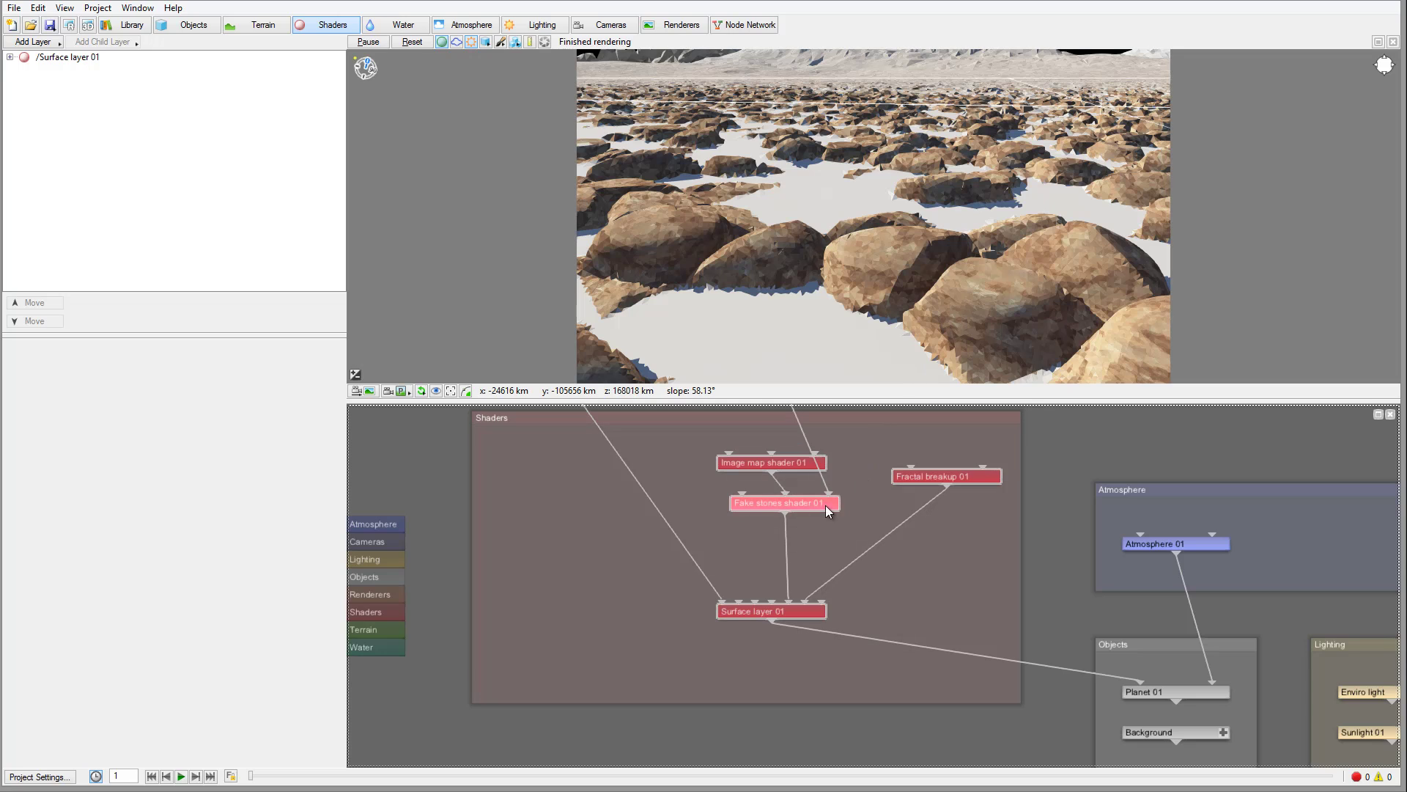
# Add a Power fractal shader v3 node to the Shaders group below Fractal breakup 01.
pyautogui.rightClick(573, 445)
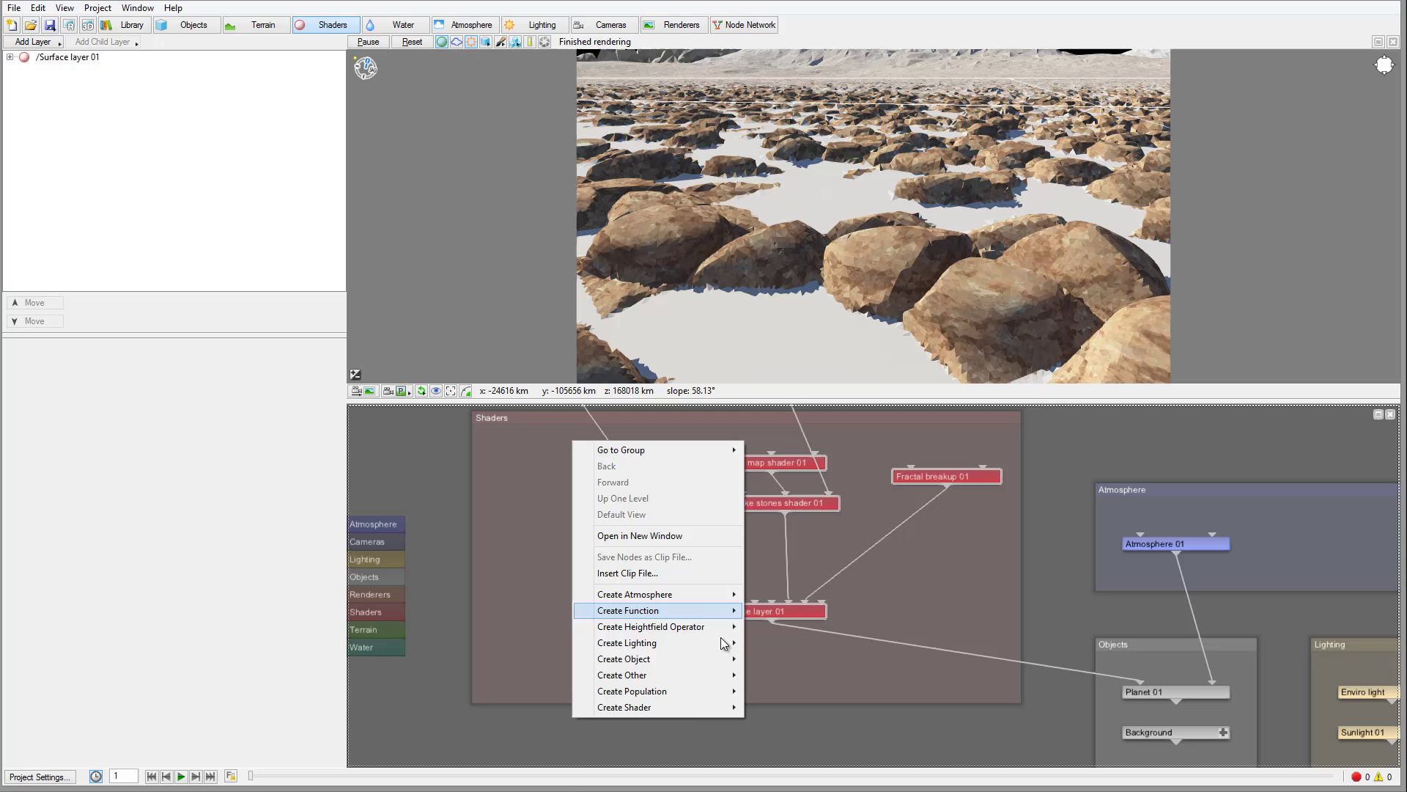
pyautogui.moveTo(688, 705)
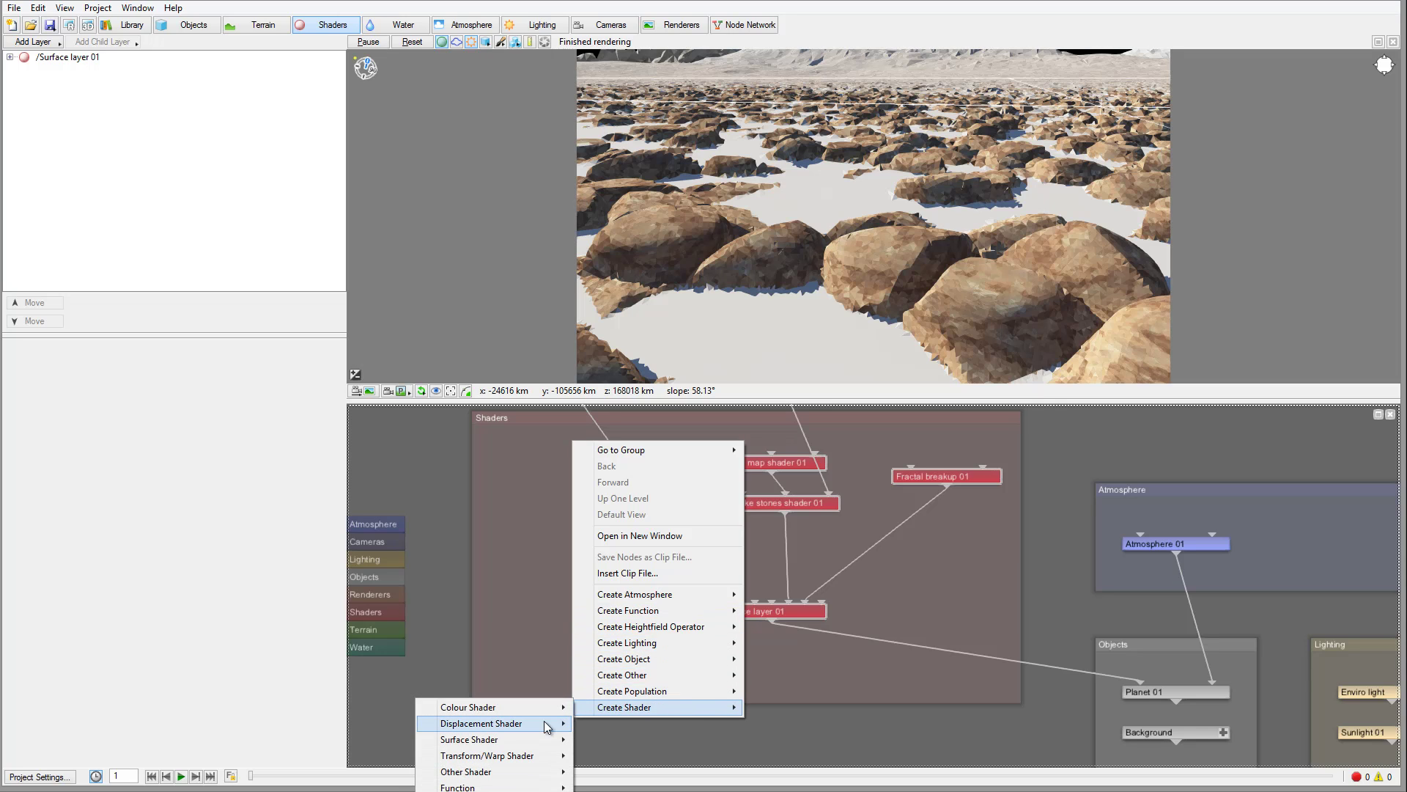
pyautogui.moveTo(534, 730)
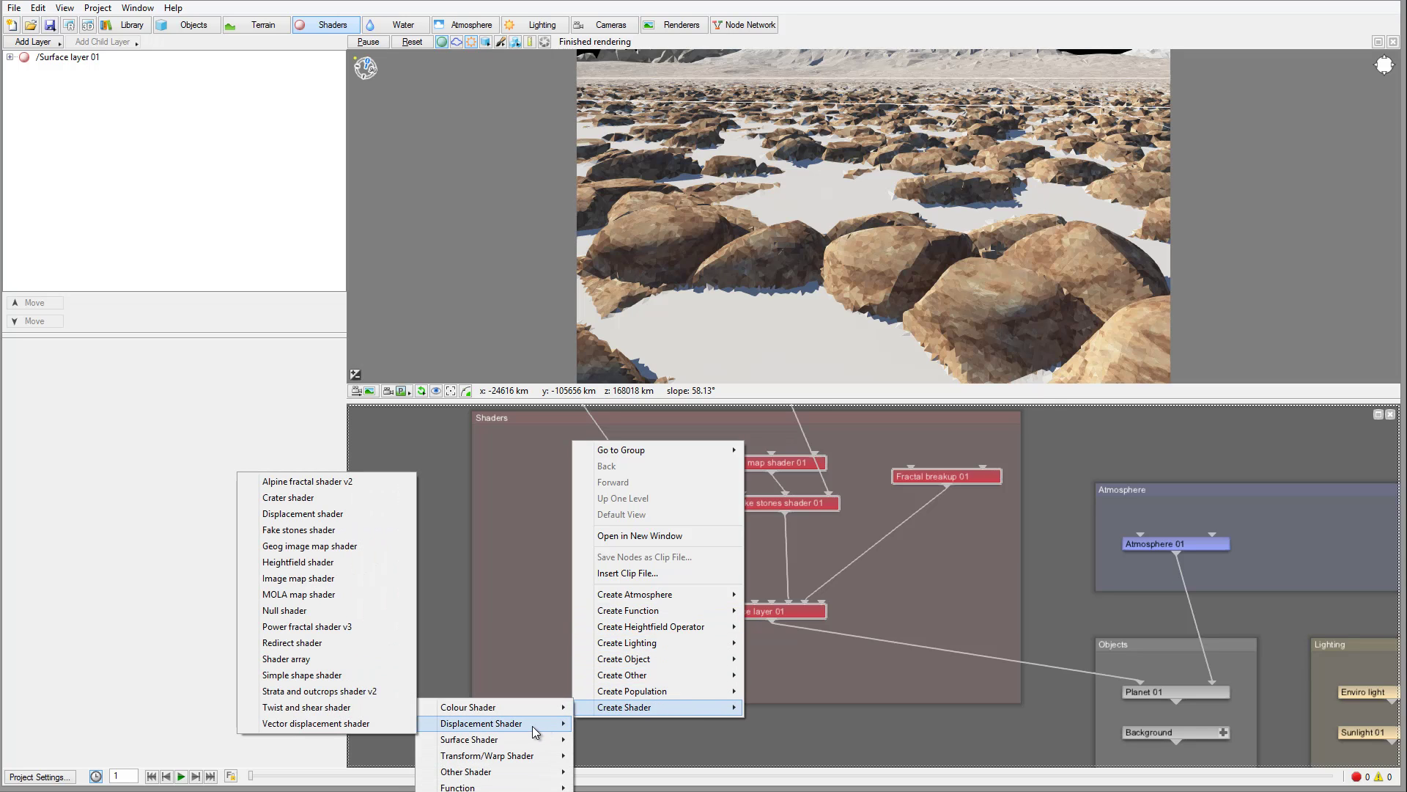
pyautogui.click(294, 627)
pyautogui.click(575, 437)
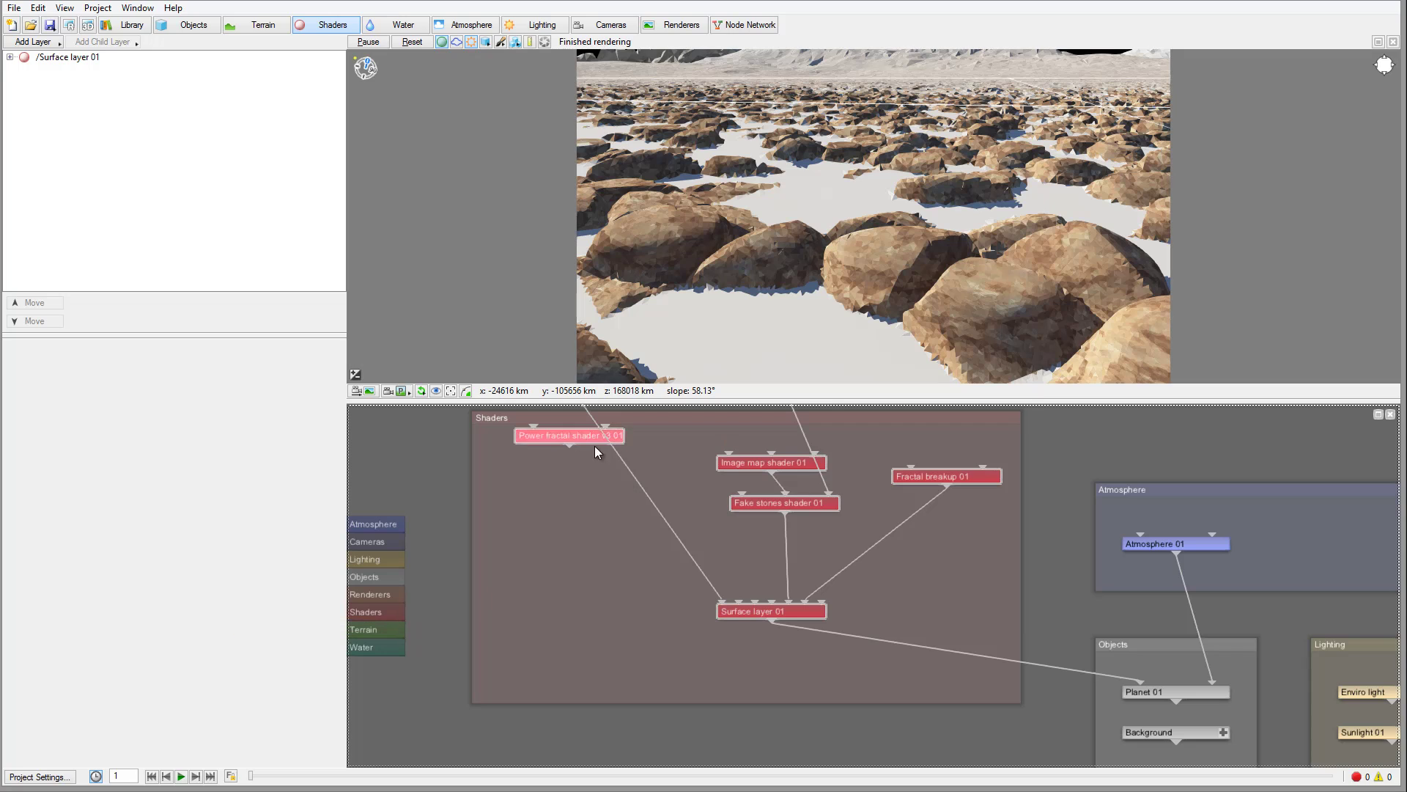
pyautogui.moveTo(595, 446); pyautogui.dragTo(931, 553)
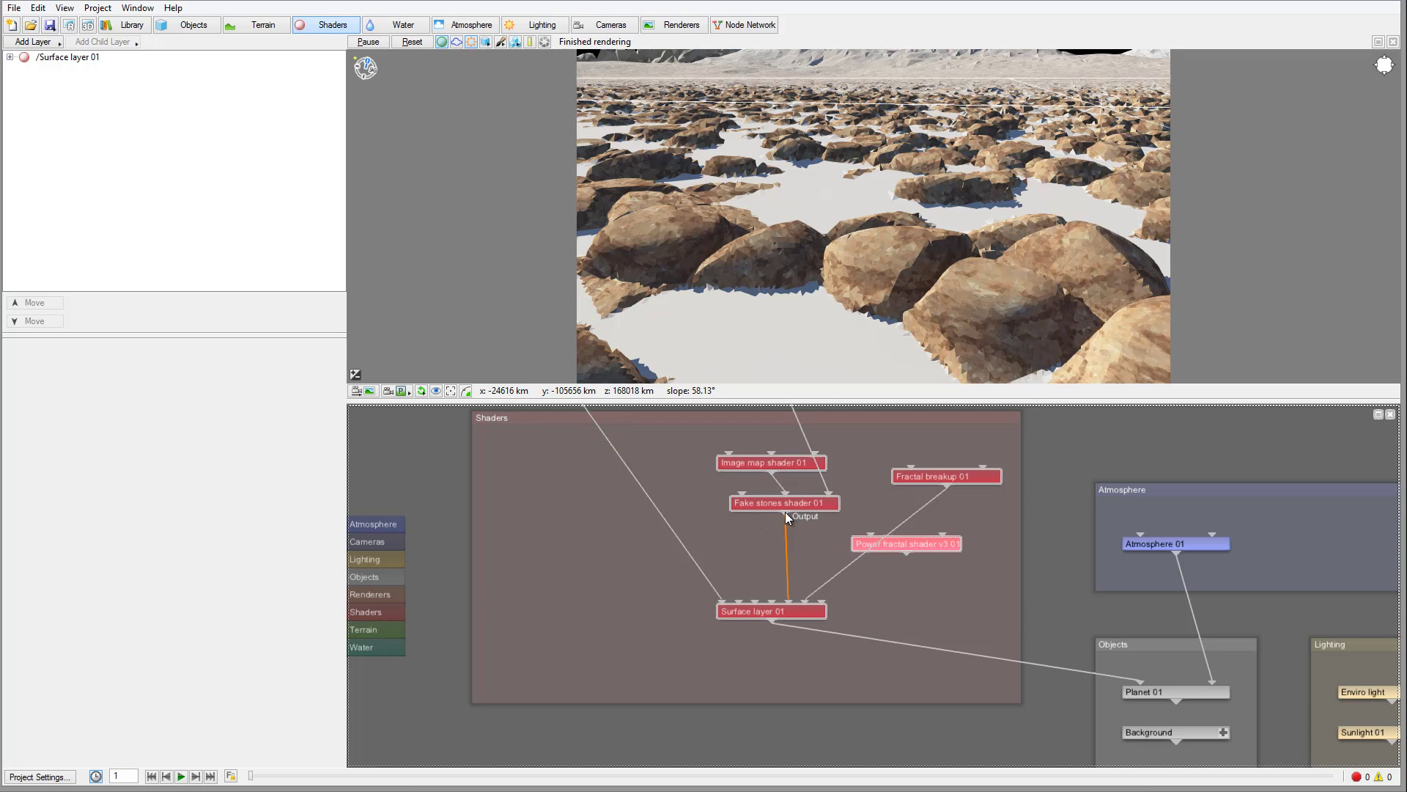
# Feed Fake stones shader 01 into the power fractal as input and mask, outputting into Surface layer 01.
pyautogui.moveTo(784, 516); pyautogui.dragTo(785, 602)
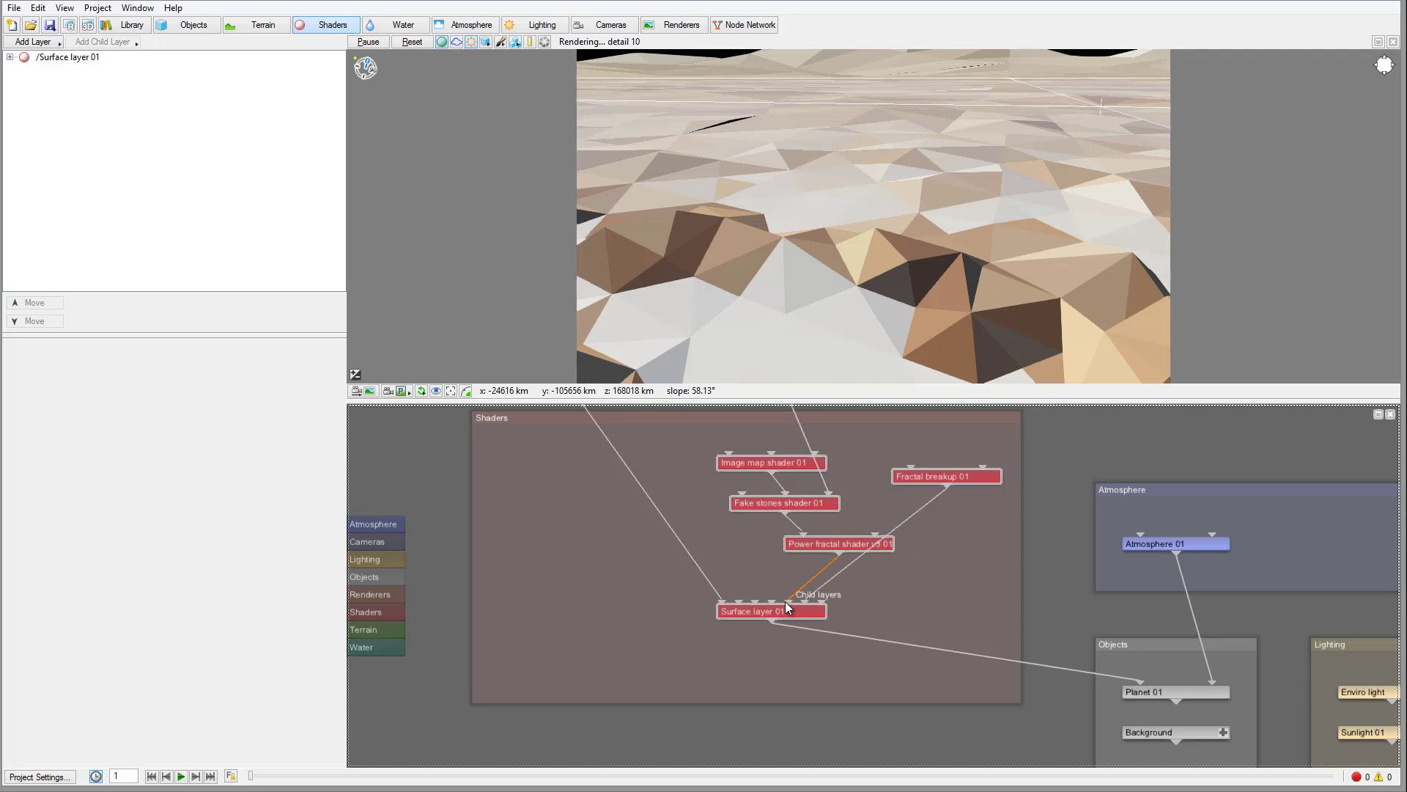
pyautogui.moveTo(846, 546); pyautogui.dragTo(803, 544)
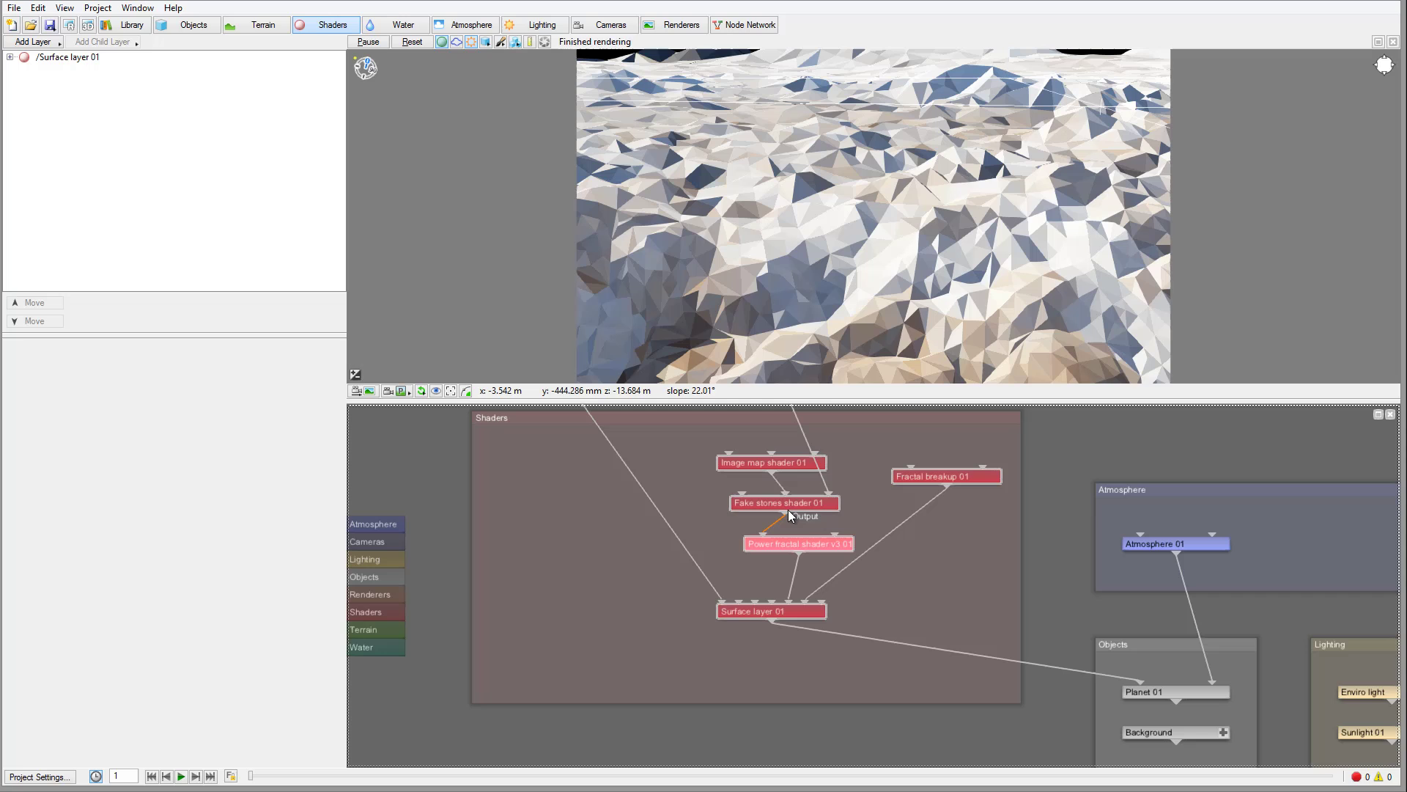
pyautogui.moveTo(790, 517); pyautogui.dragTo(835, 532)
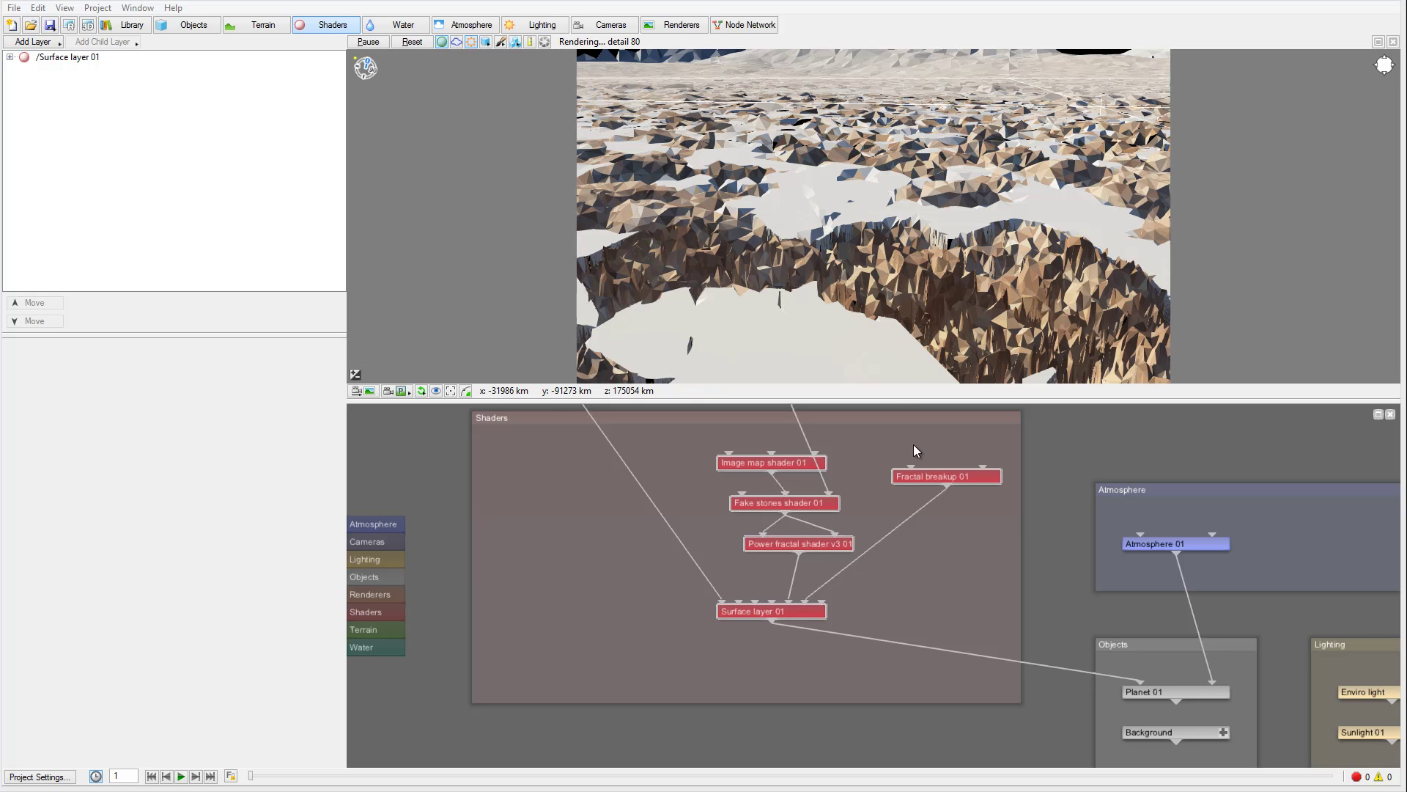
# Set the power fractal's feature scale to 0.5 and lower its lead-in scale to about 0.39.
pyautogui.doubleClick(799, 545)
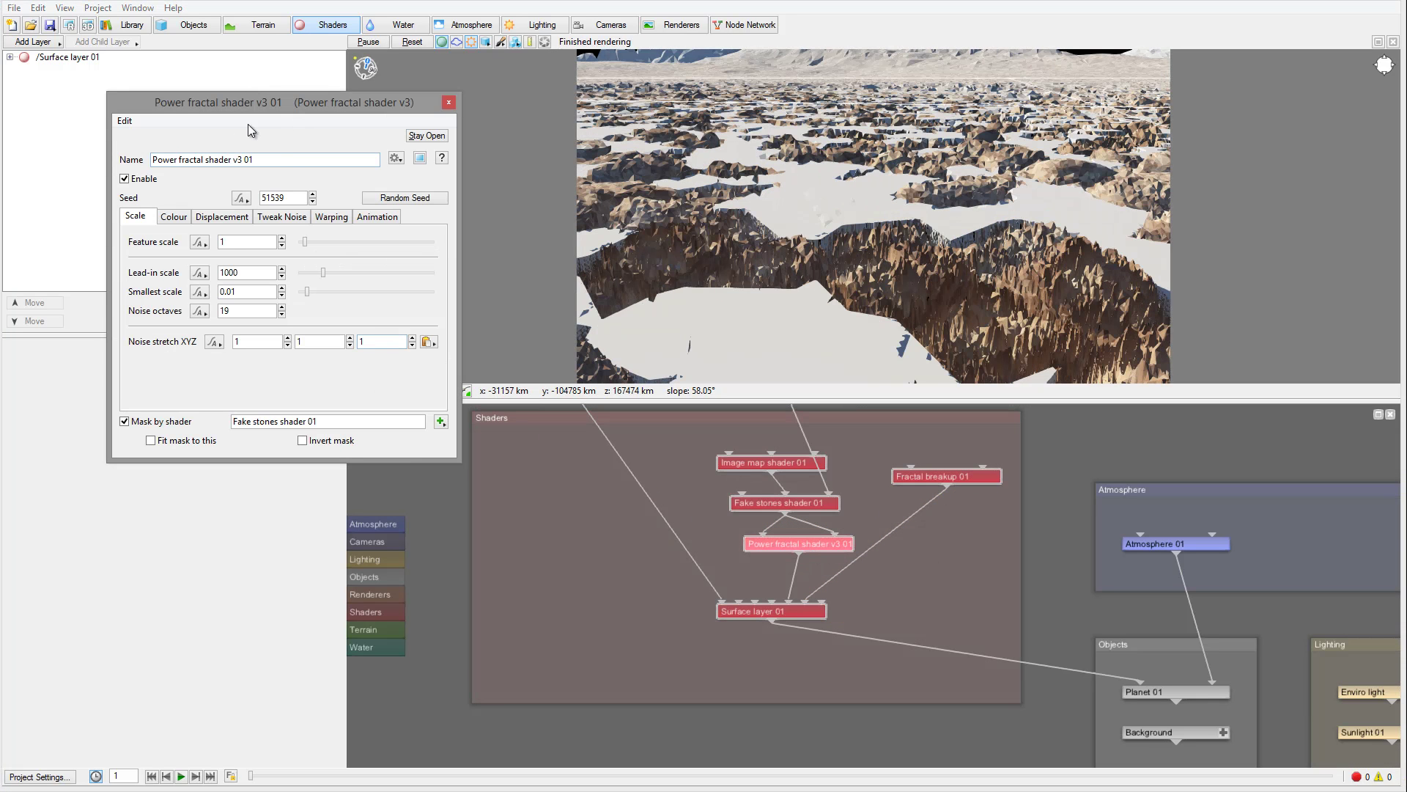
pyautogui.click(240, 242)
pyautogui.moveTo(239, 242); pyautogui.dragTo(156, 238)
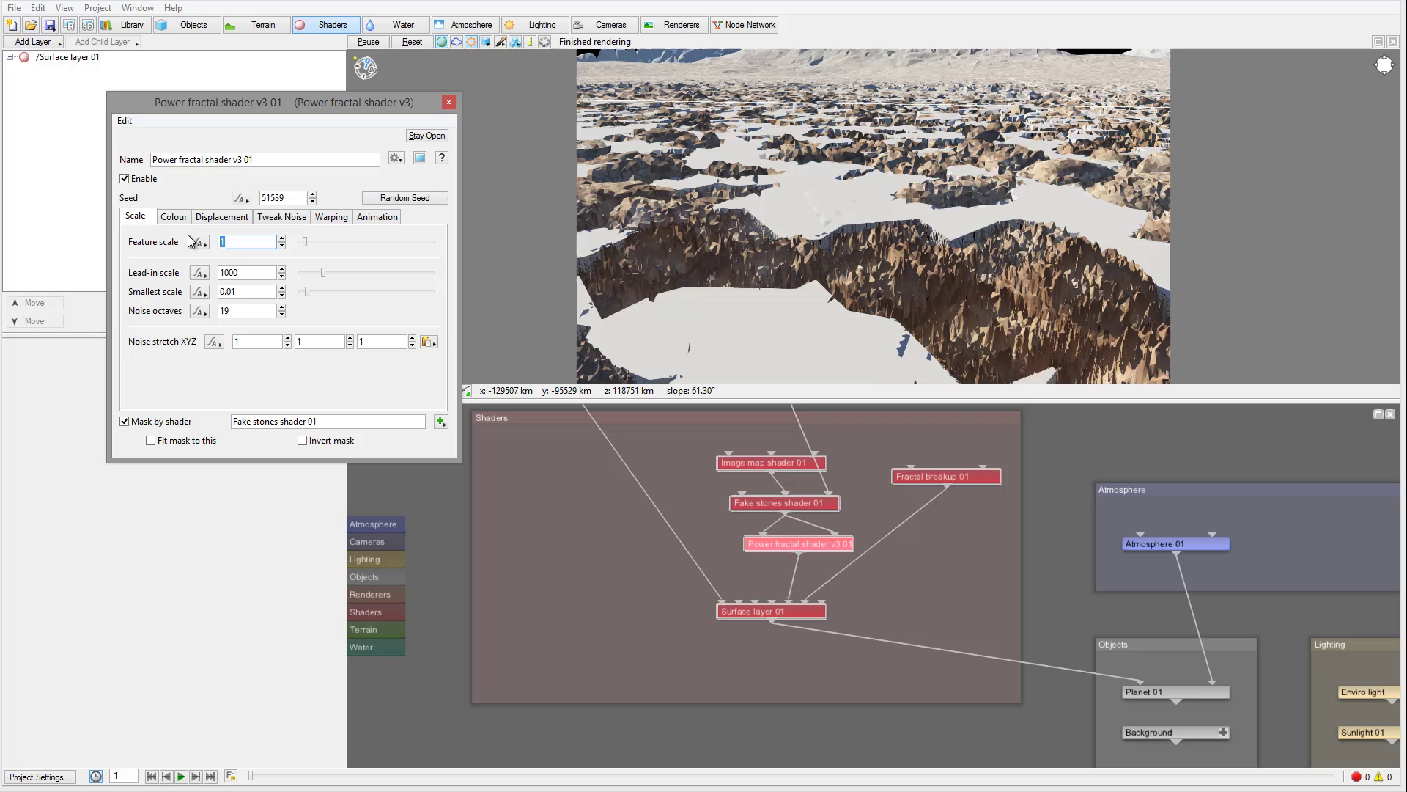
pyautogui.write('0.5')
pyautogui.press('Return')
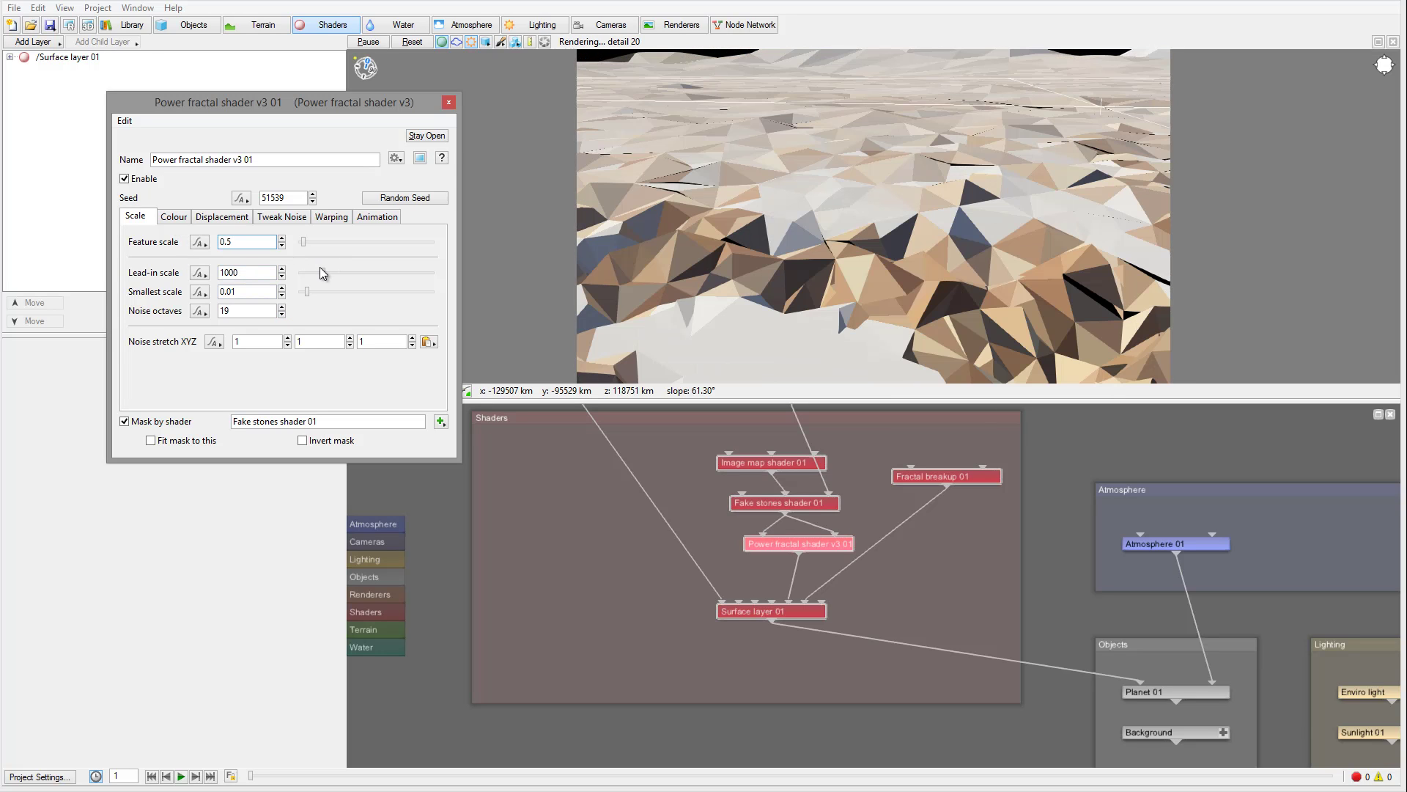
pyautogui.moveTo(322, 273)
pyautogui.mouseDown()
pyautogui.moveTo(334, 279)
pyautogui.moveTo(308, 276)
pyautogui.mouseUp()
# Set the power fractal's displacement amplitude to 0.5, keeping direction Along normal.
pyautogui.click(221, 217)
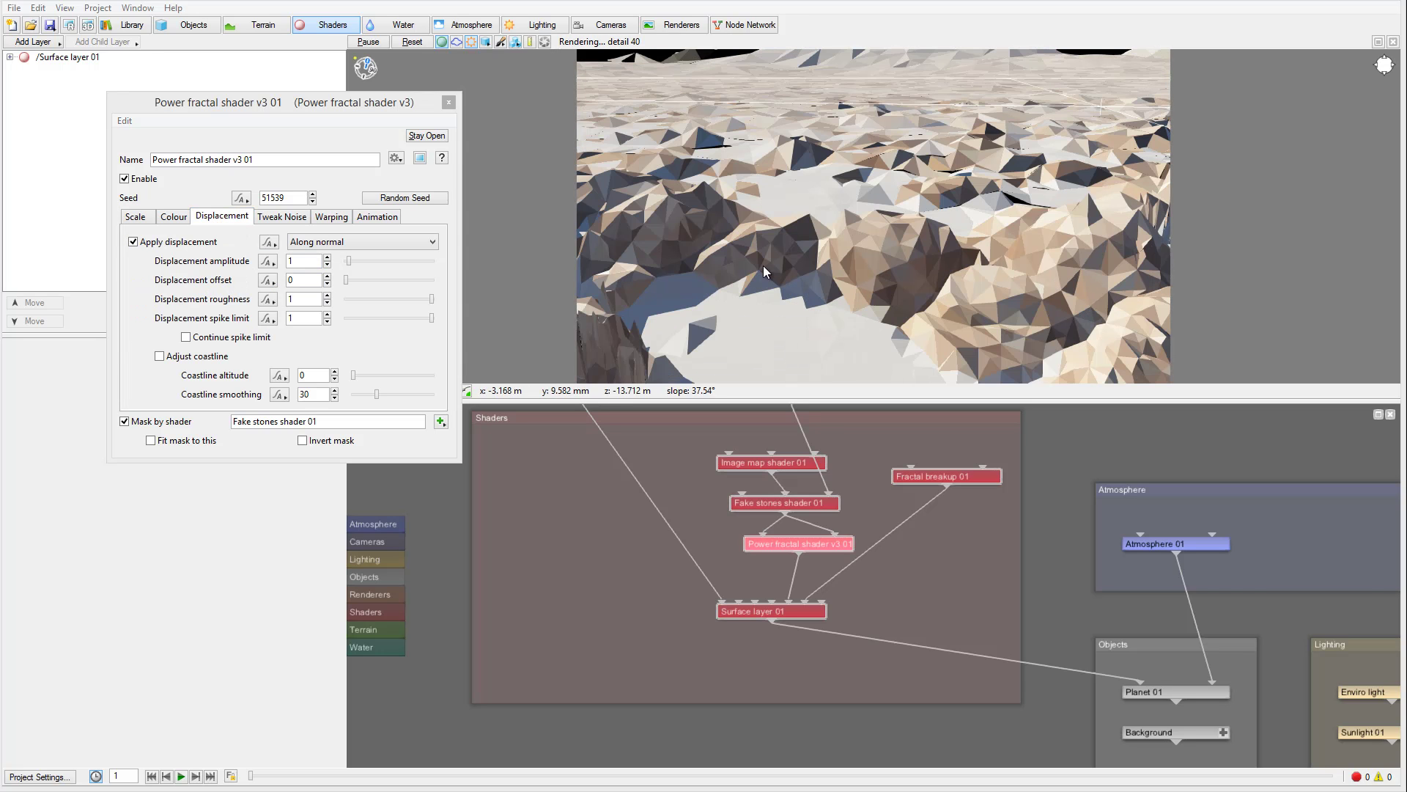
pyautogui.click(295, 260)
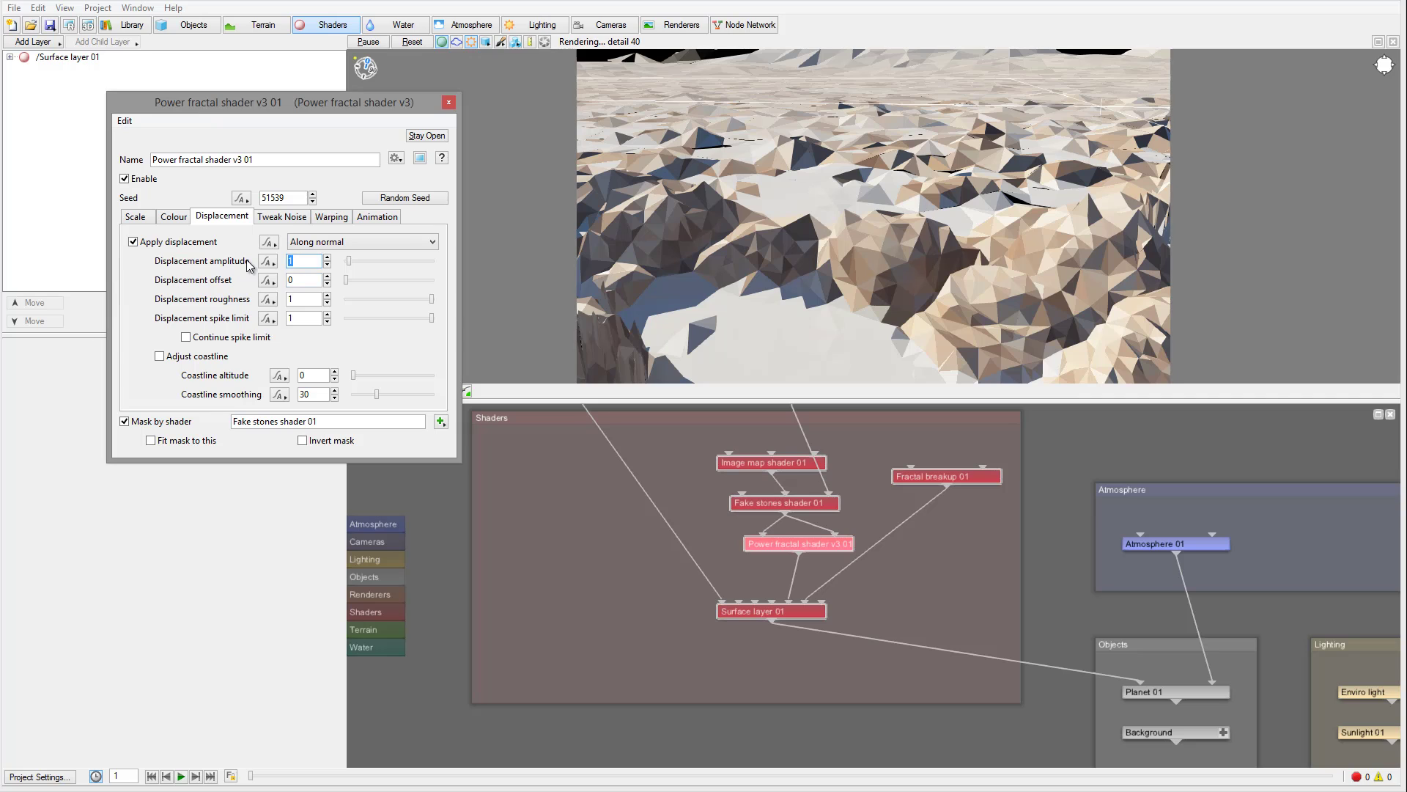
pyautogui.write('0.5')
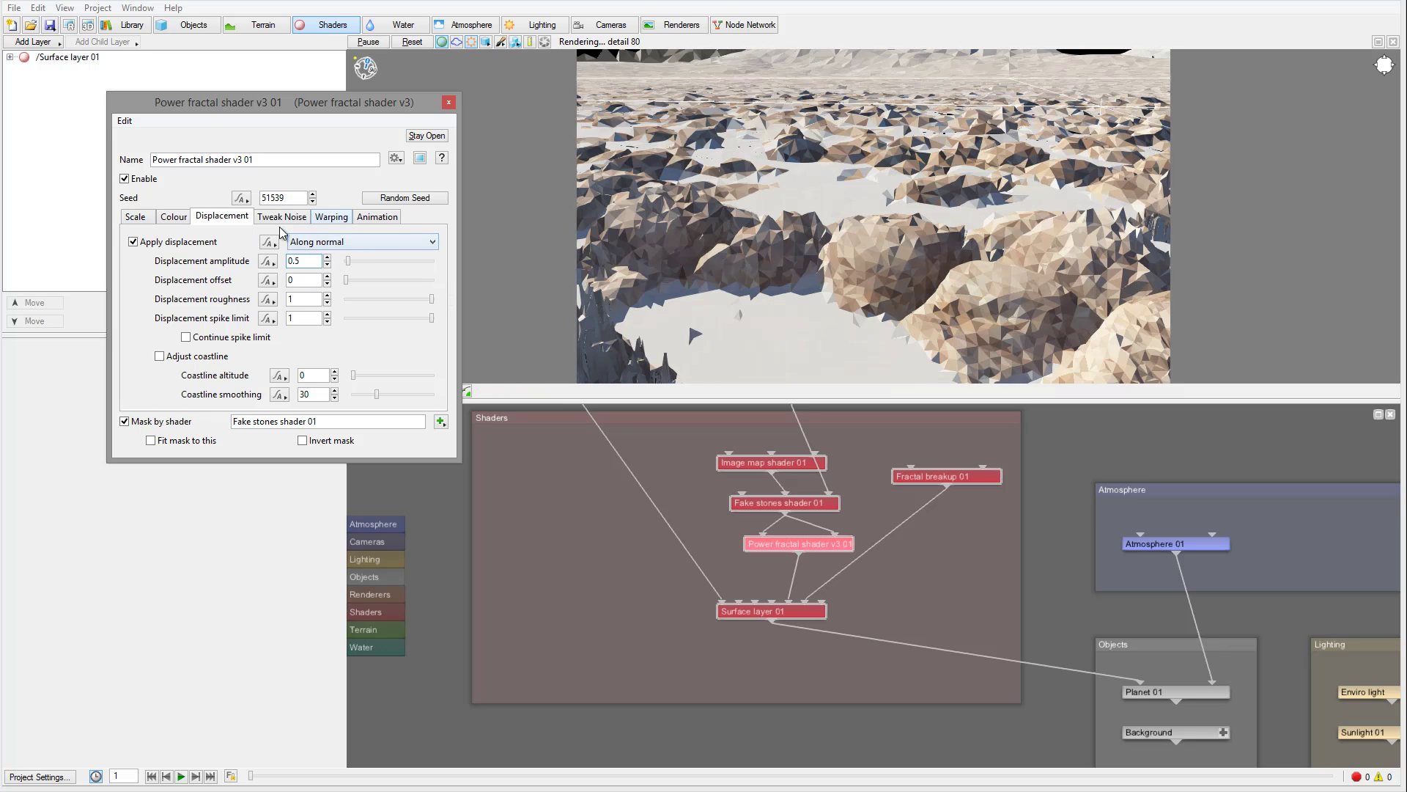
pyautogui.click(386, 248)
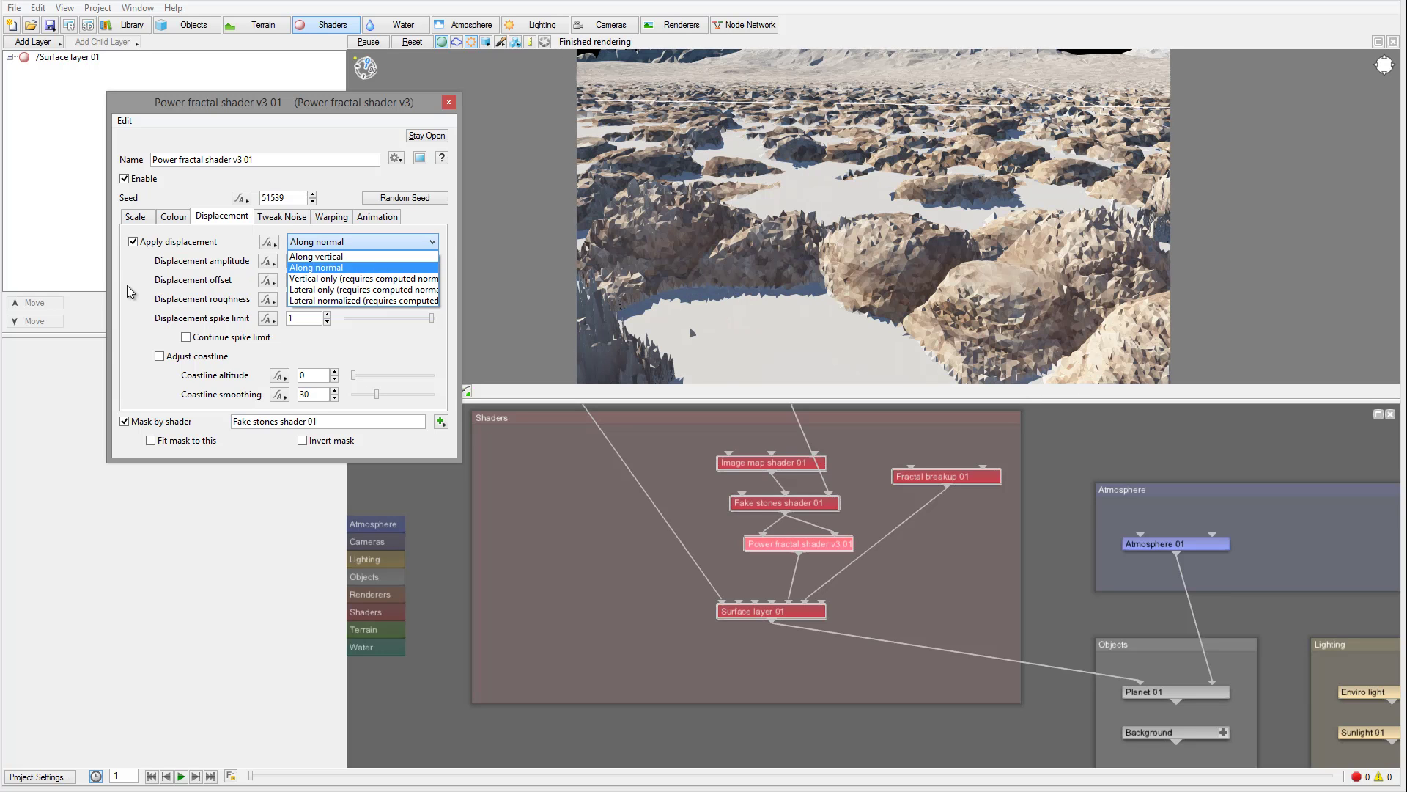
pyautogui.click(372, 269)
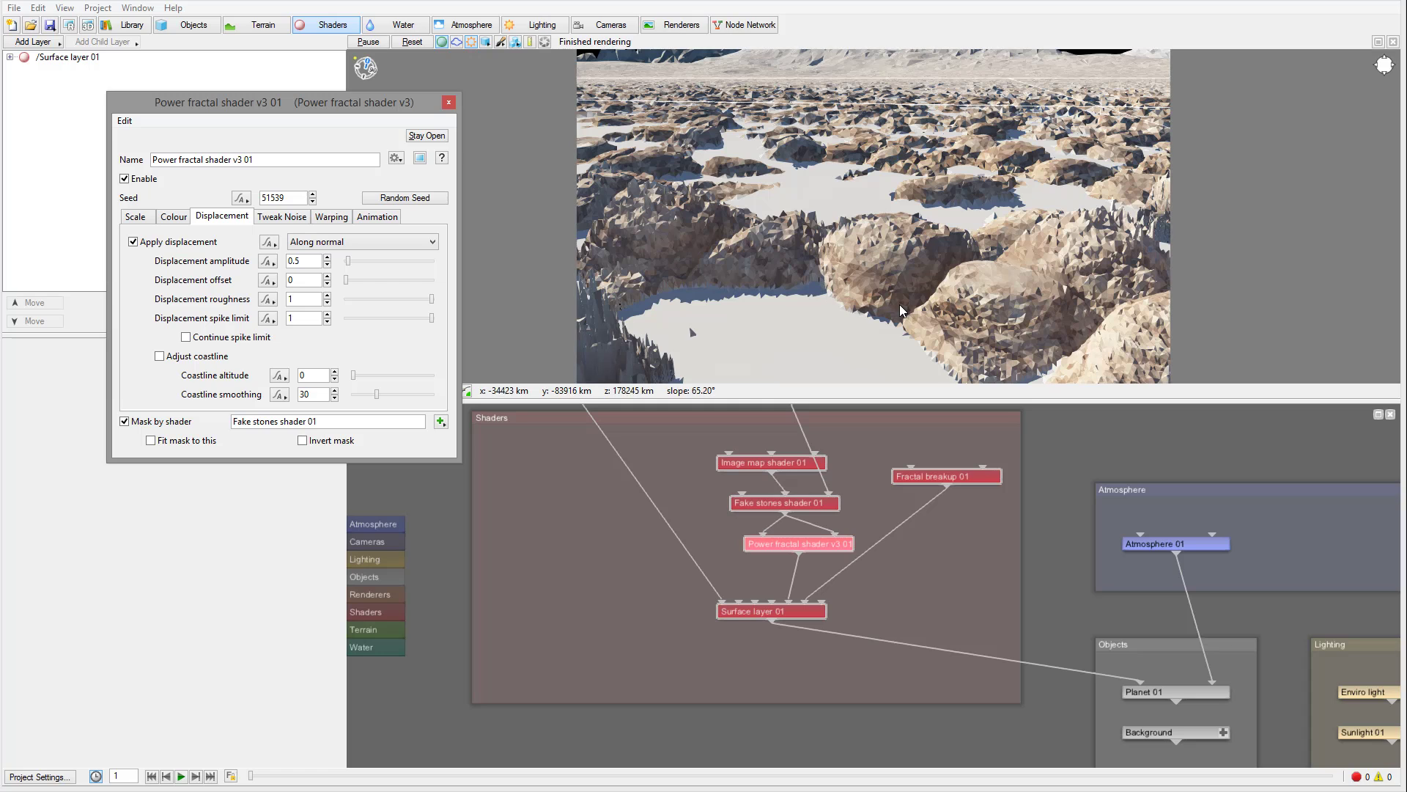
pyautogui.click(427, 242)
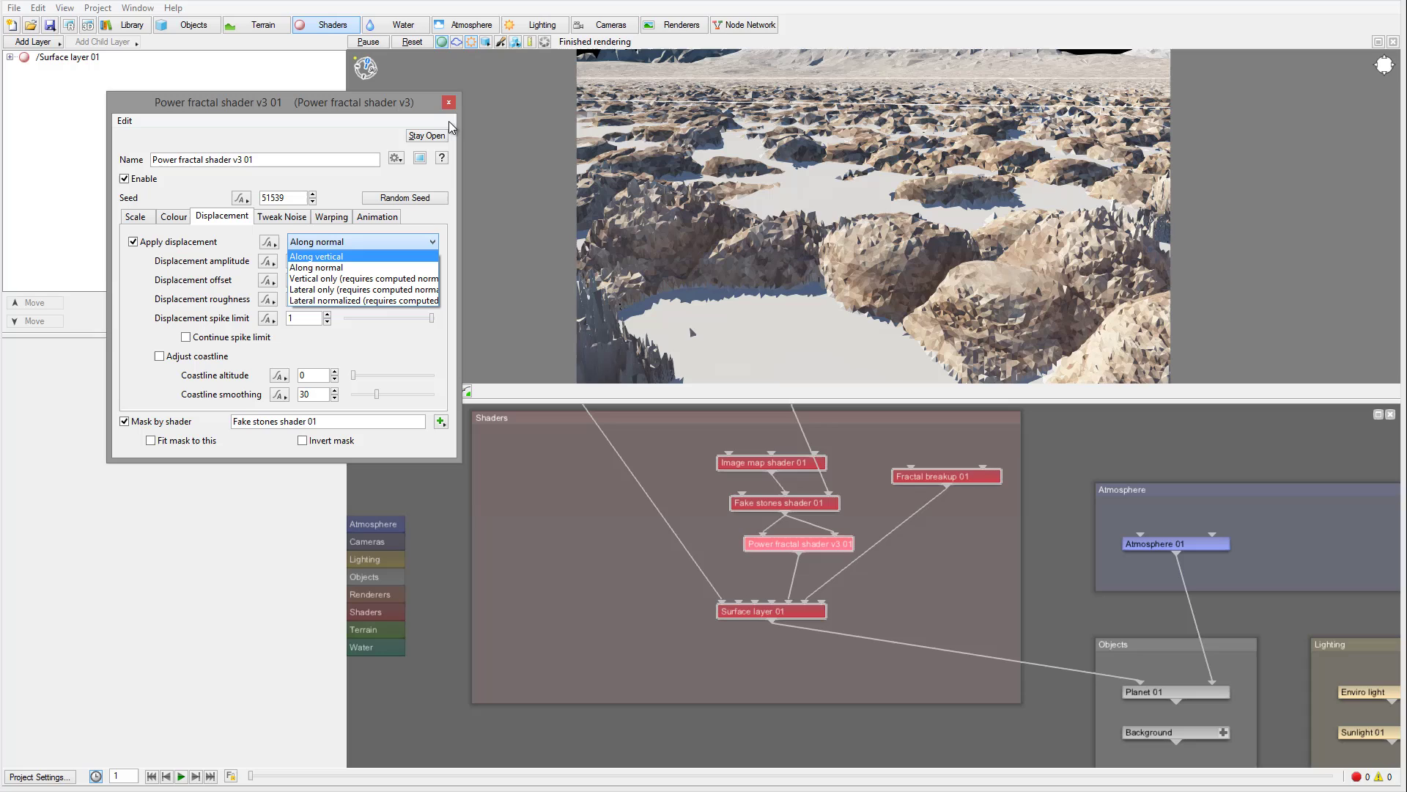
pyautogui.click(586, 493)
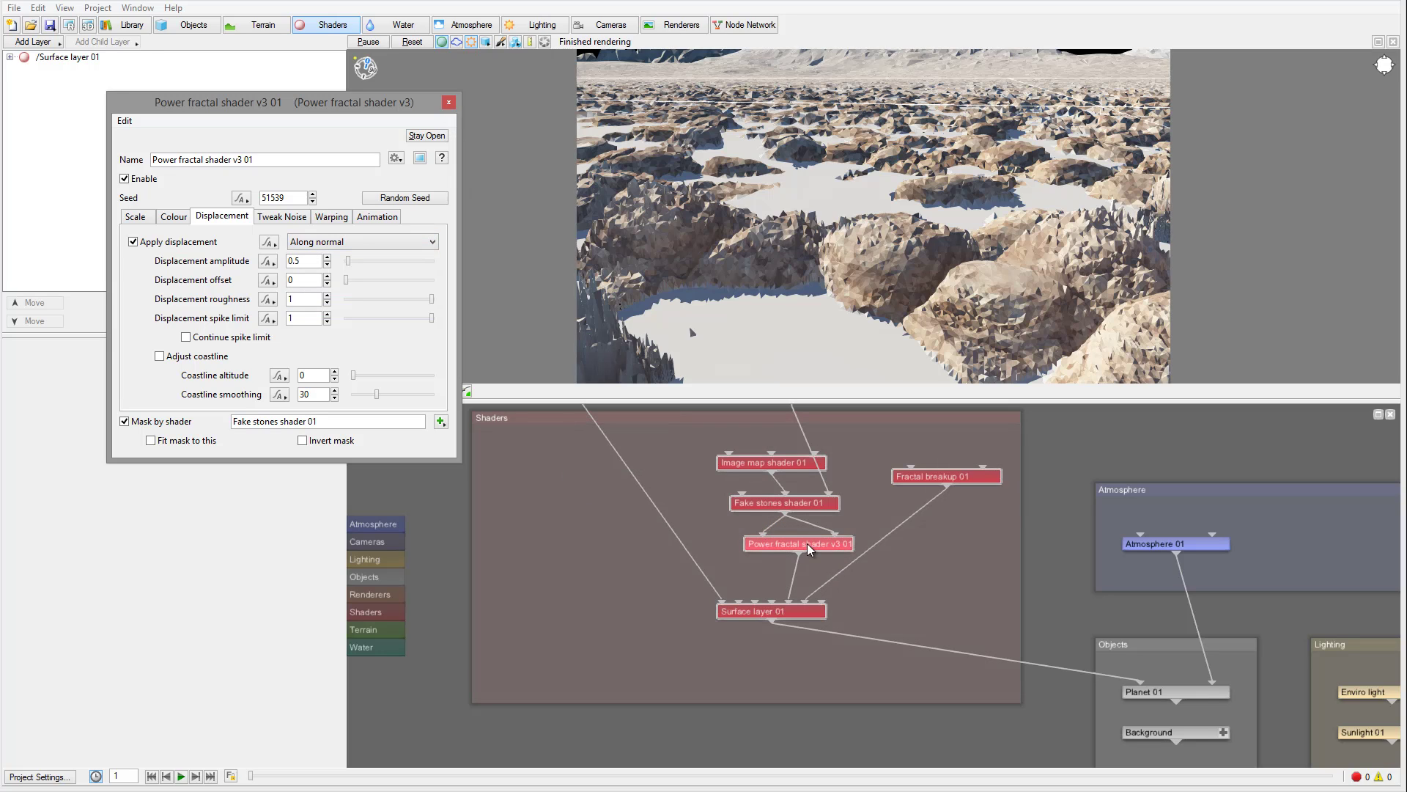
# Paste a copy of Compute Terrain into the Shaders group as Compute Terrain_1.
pyautogui.moveTo(803, 543); pyautogui.dragTo(790, 556)
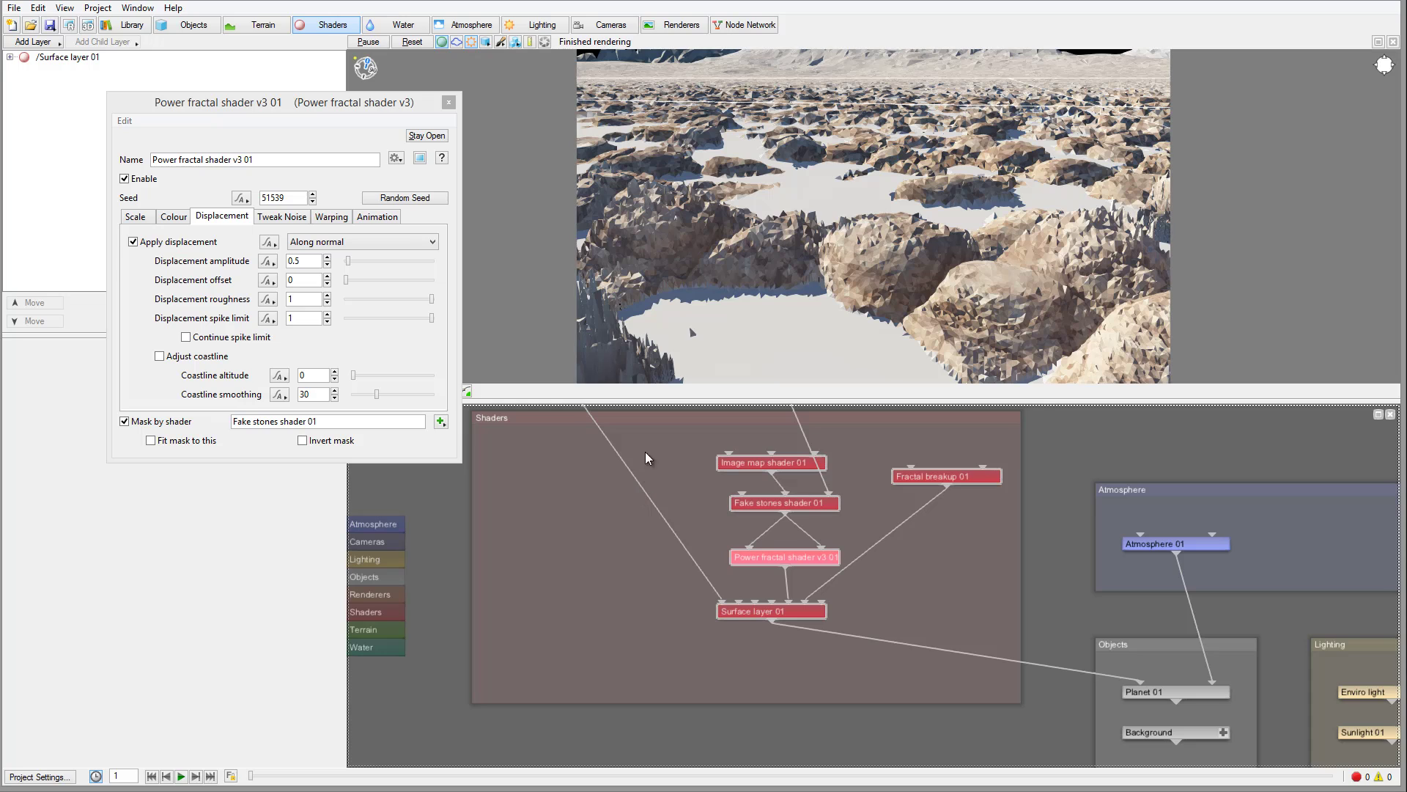
pyautogui.moveTo(659, 476); pyautogui.dragTo(689, 571)
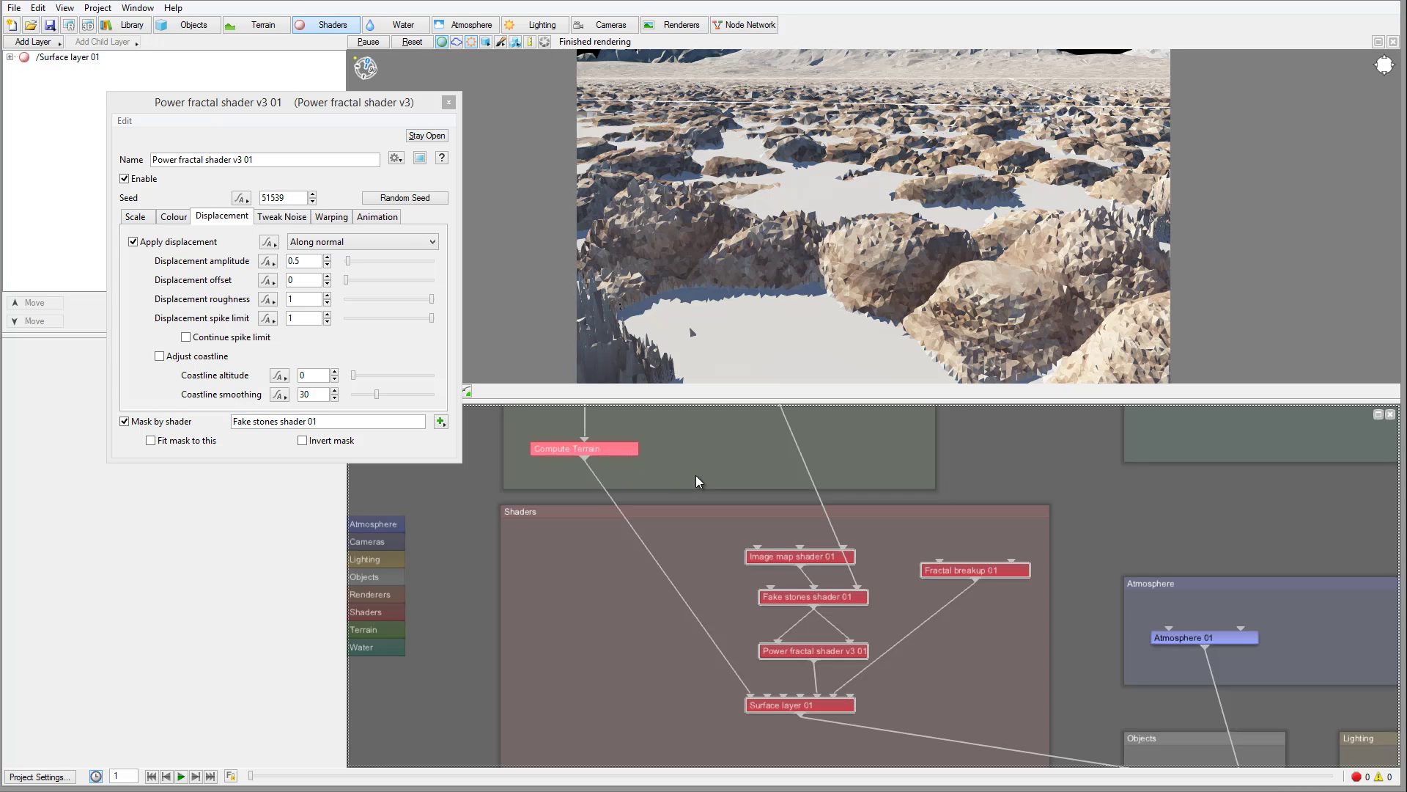
pyautogui.hotkey('ctrl', 'v')
pyautogui.moveTo(886, 592); pyautogui.dragTo(666, 601)
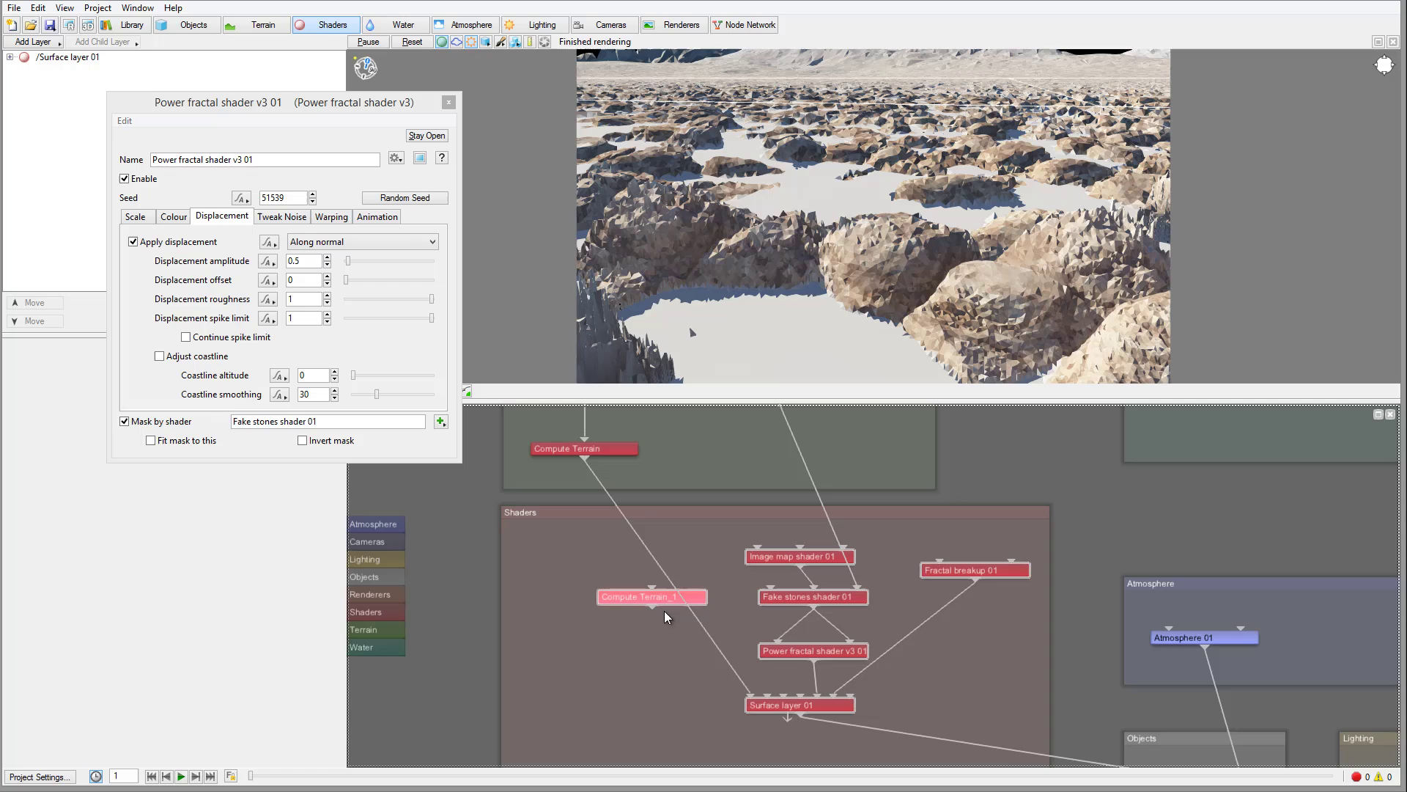
# Feed Fake stones into Compute Terrain_1, then route it into the power fractal's input and mask.
pyautogui.moveTo(811, 609); pyautogui.dragTo(648, 583)
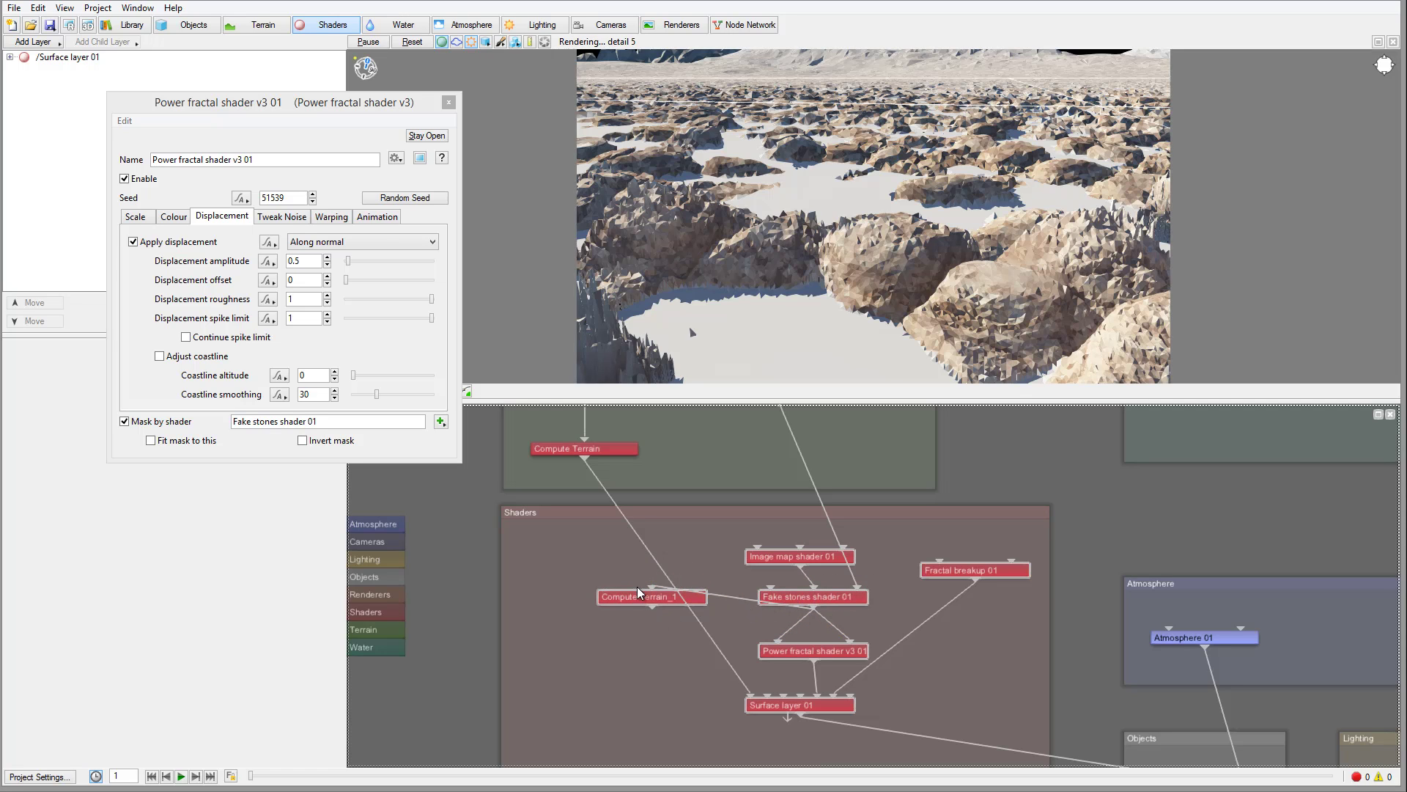
pyautogui.moveTo(654, 609); pyautogui.dragTo(779, 641)
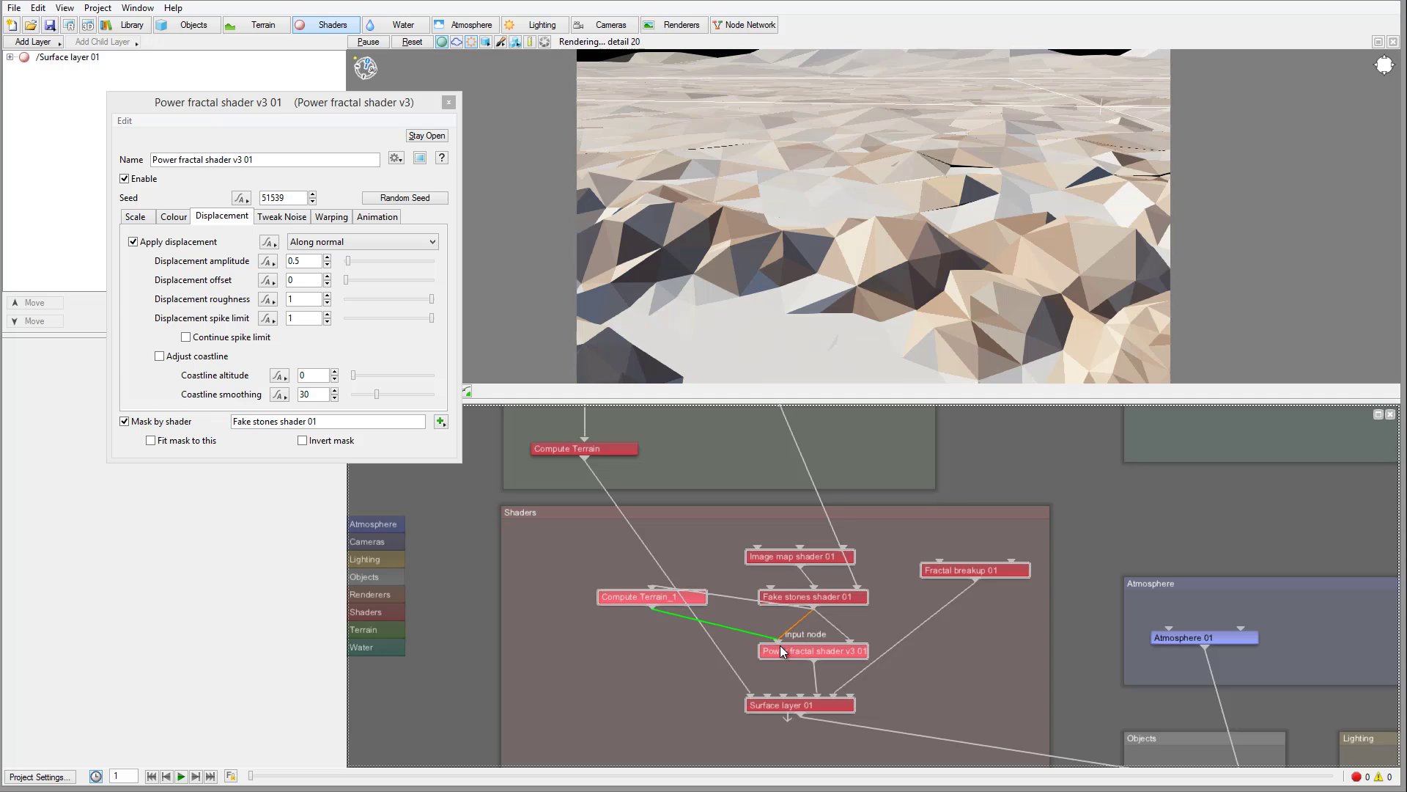
pyautogui.moveTo(654, 608); pyautogui.dragTo(851, 644)
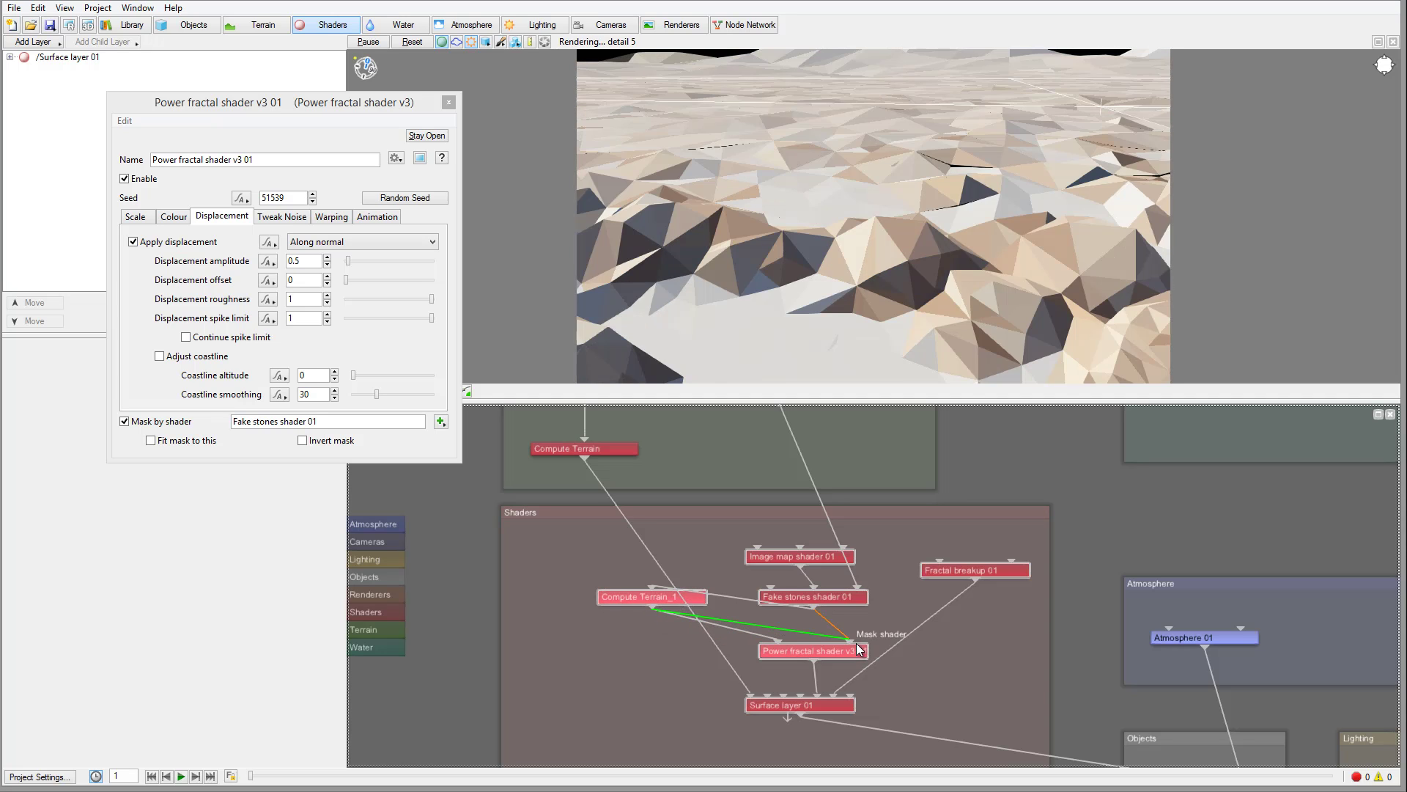
pyautogui.moveTo(661, 591); pyautogui.dragTo(821, 625)
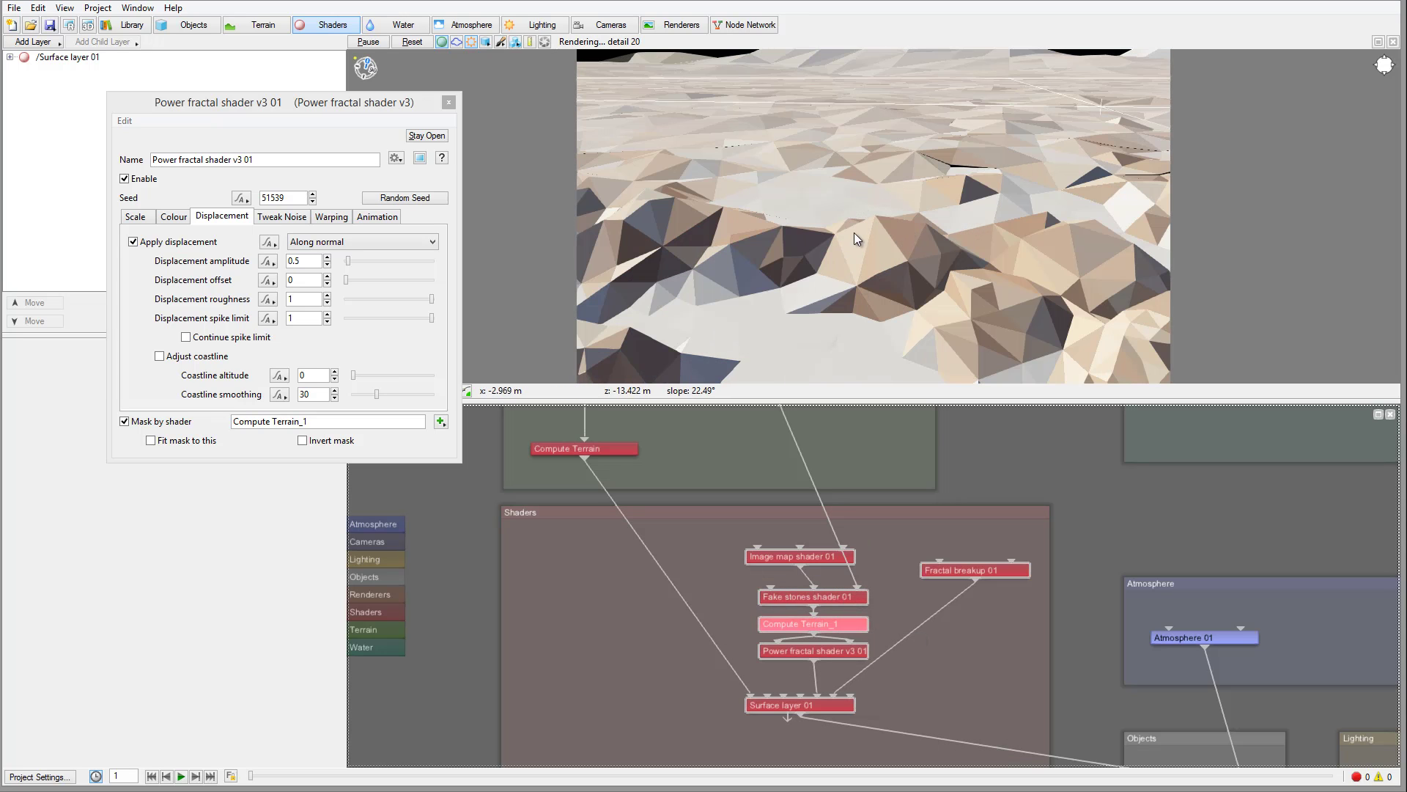
# Switch the power fractal's displacement direction to Lateral normalized (requires computed normal).
pyautogui.click(418, 242)
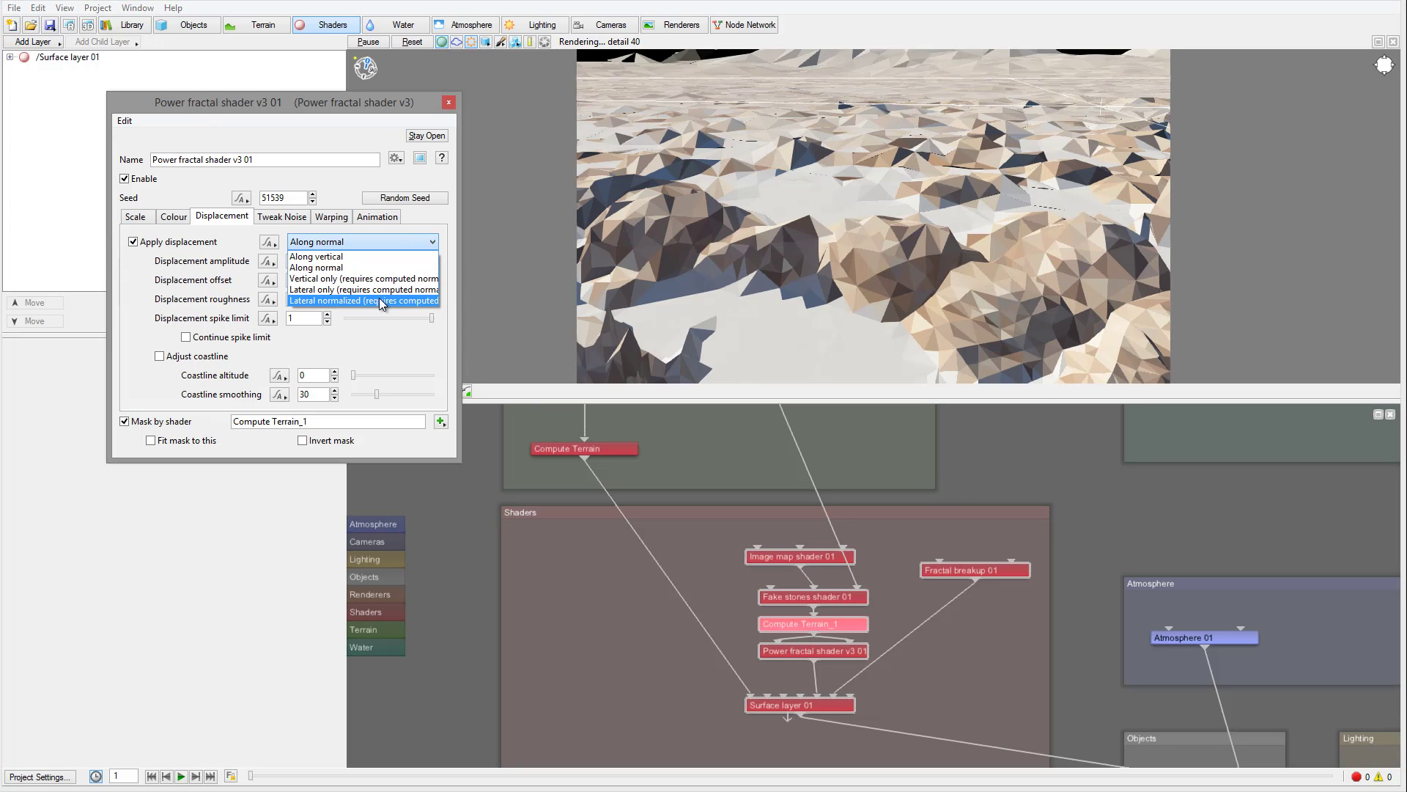
pyautogui.click(367, 301)
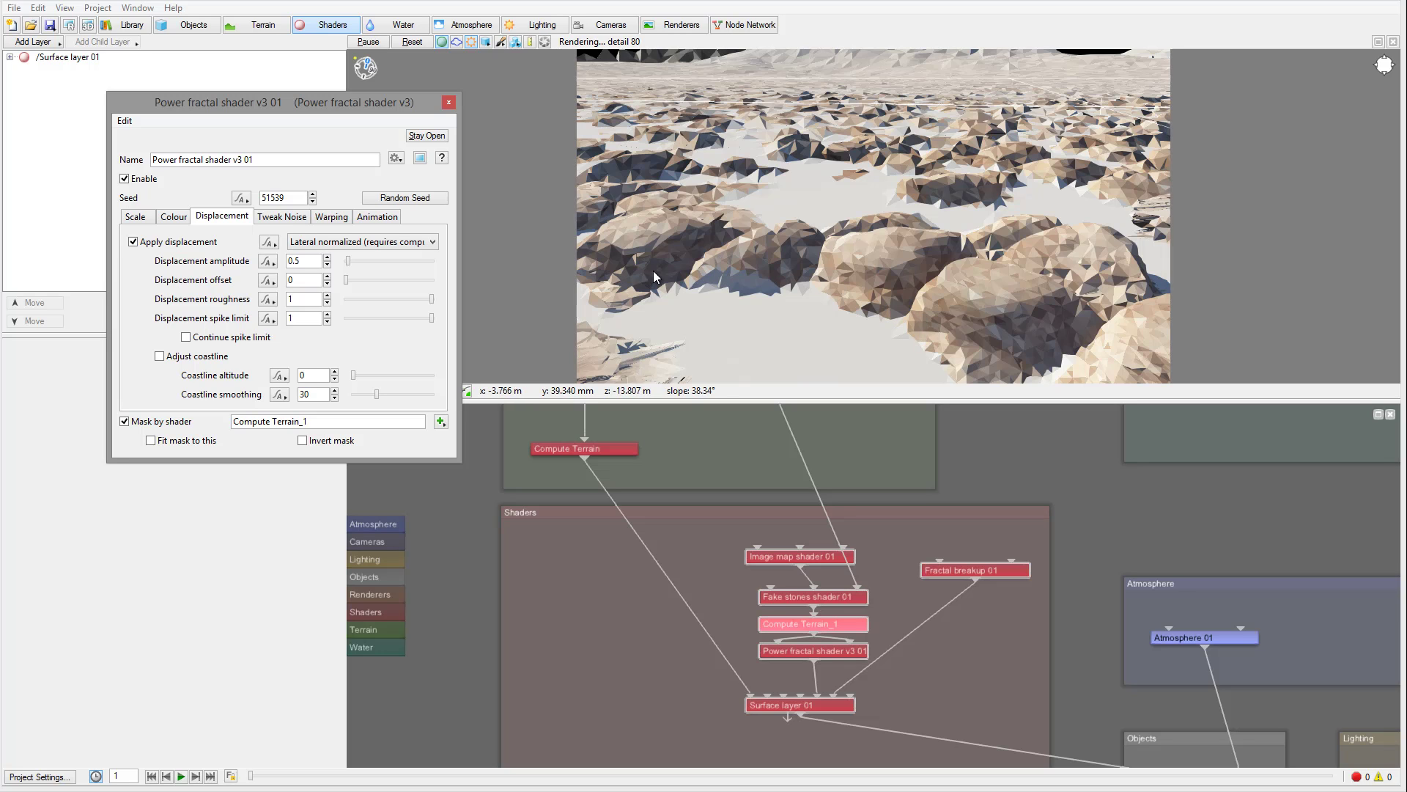
pyautogui.click(1114, 249)
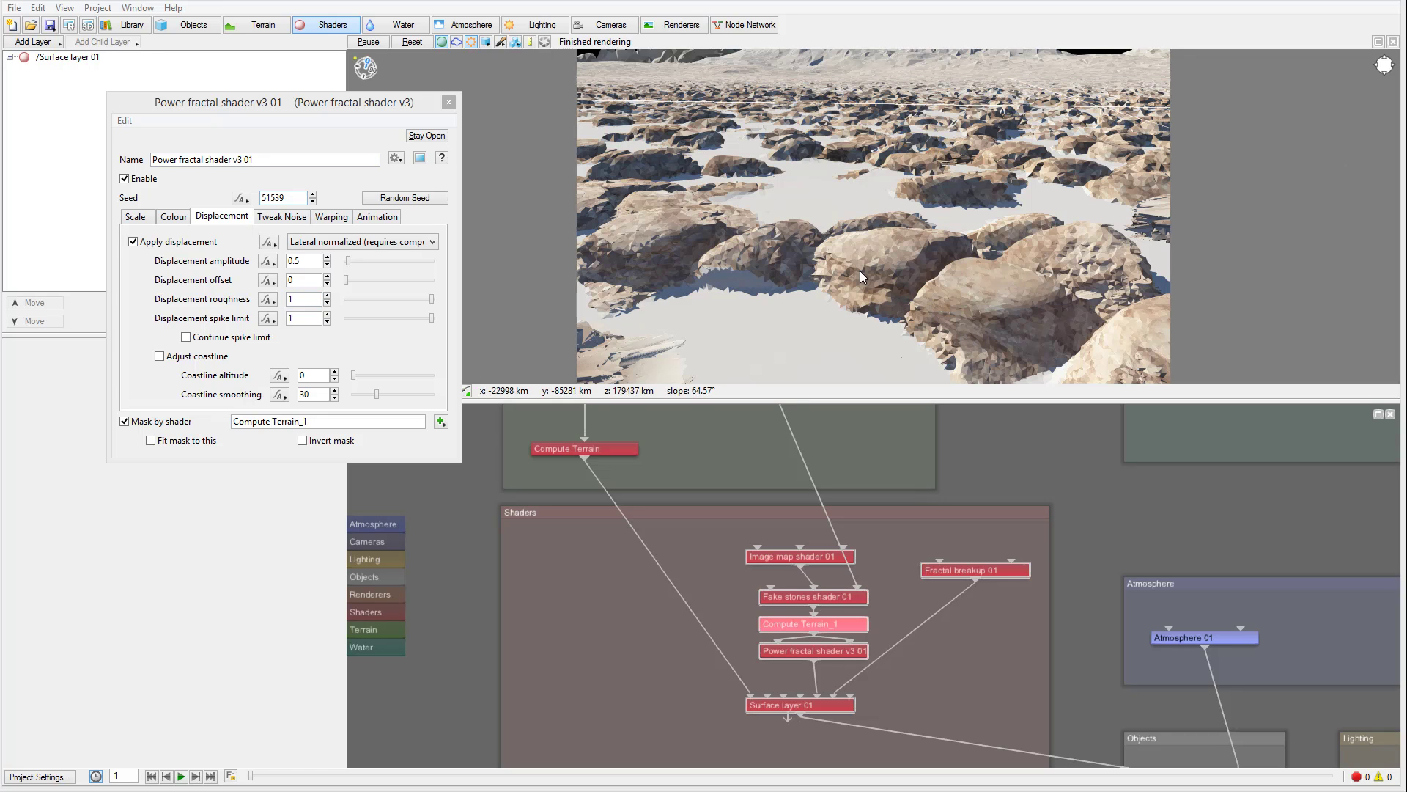
pyautogui.click(281, 216)
pyautogui.click(288, 240)
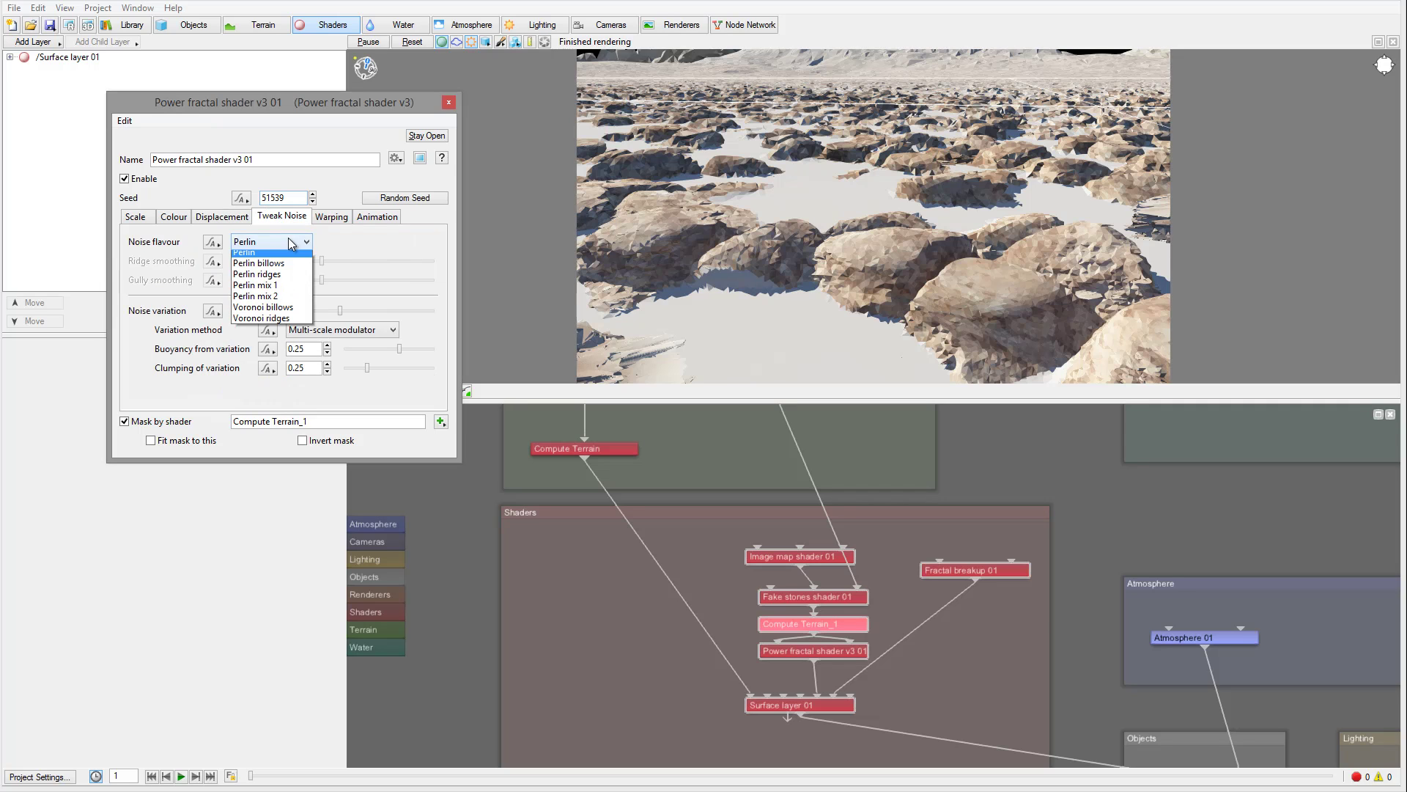
pyautogui.click(292, 267)
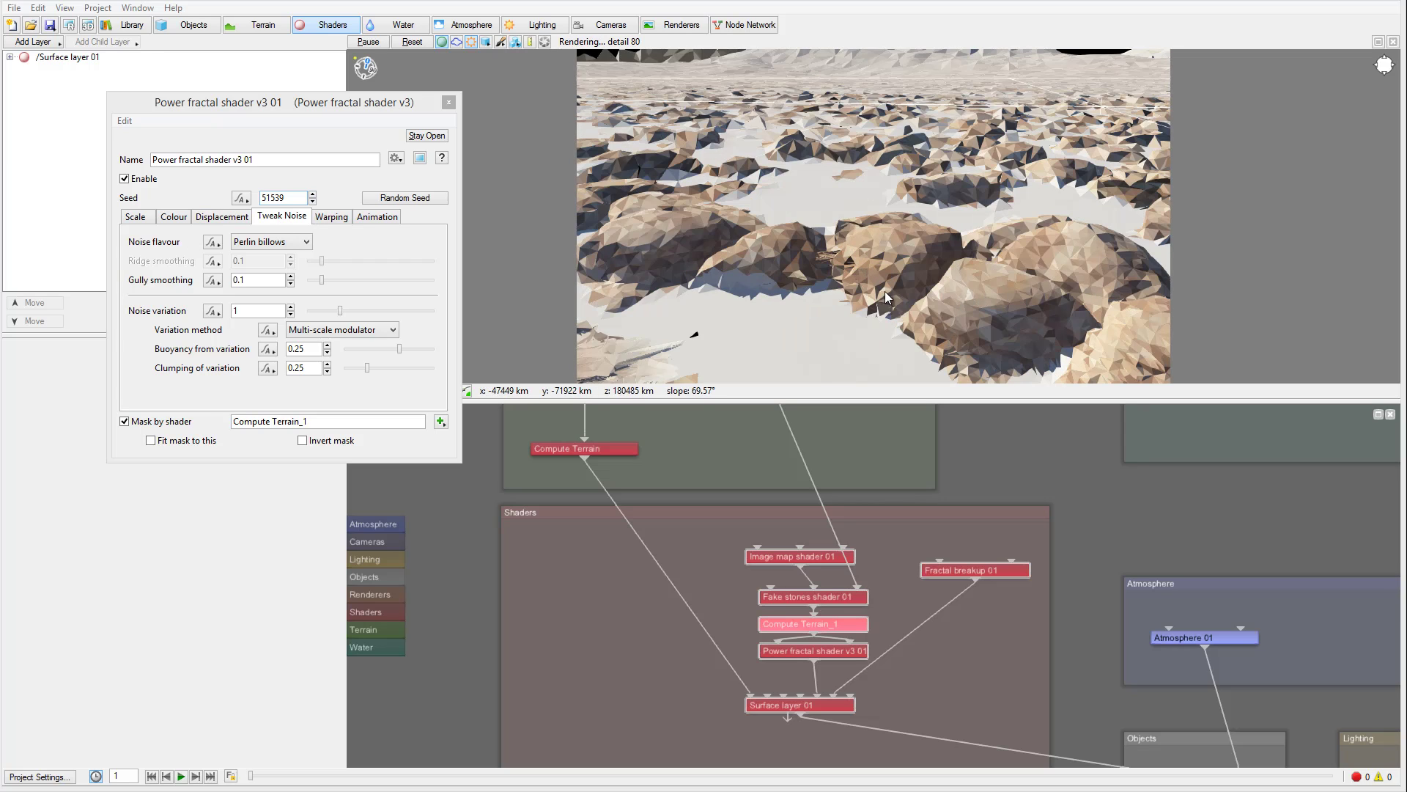
pyautogui.click(69, 25)
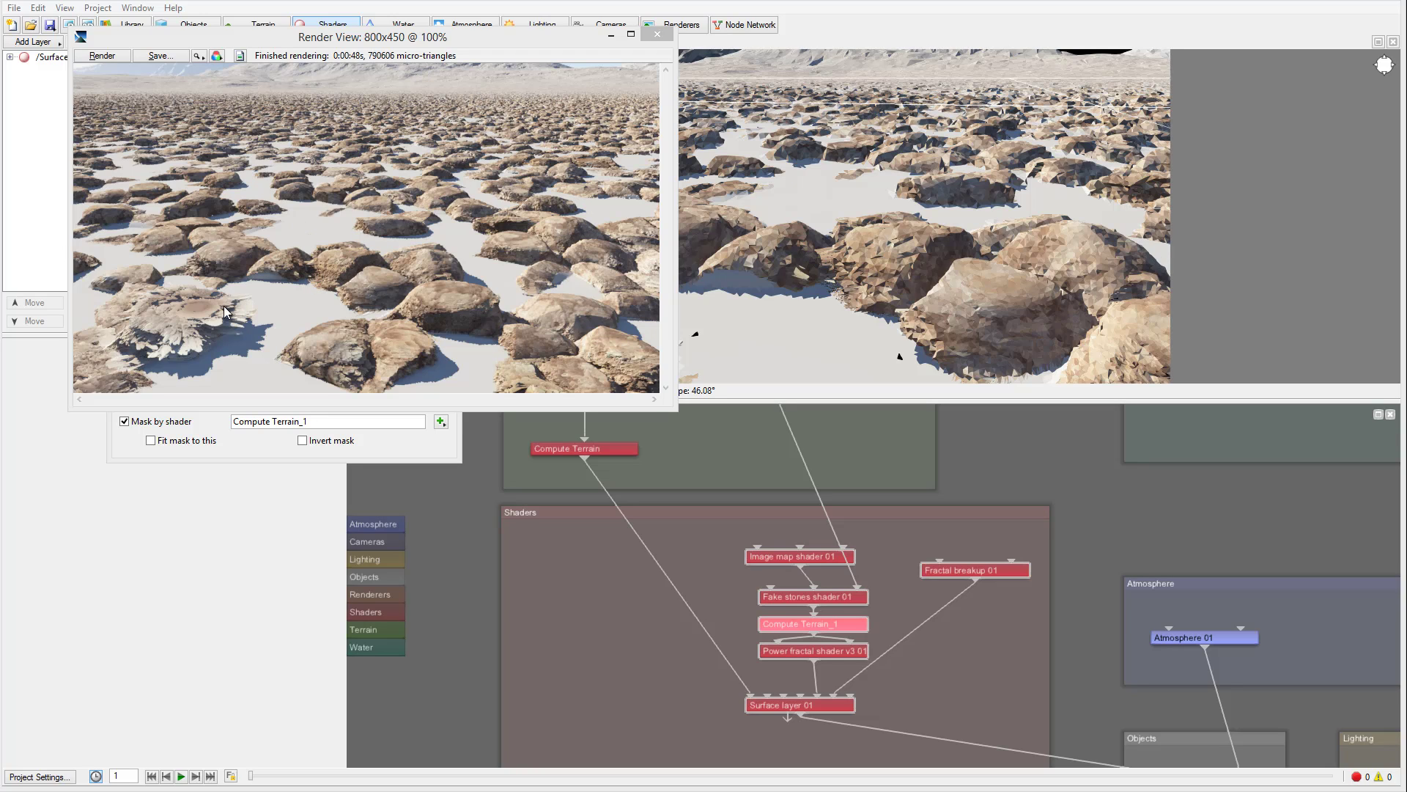
pyautogui.click(658, 34)
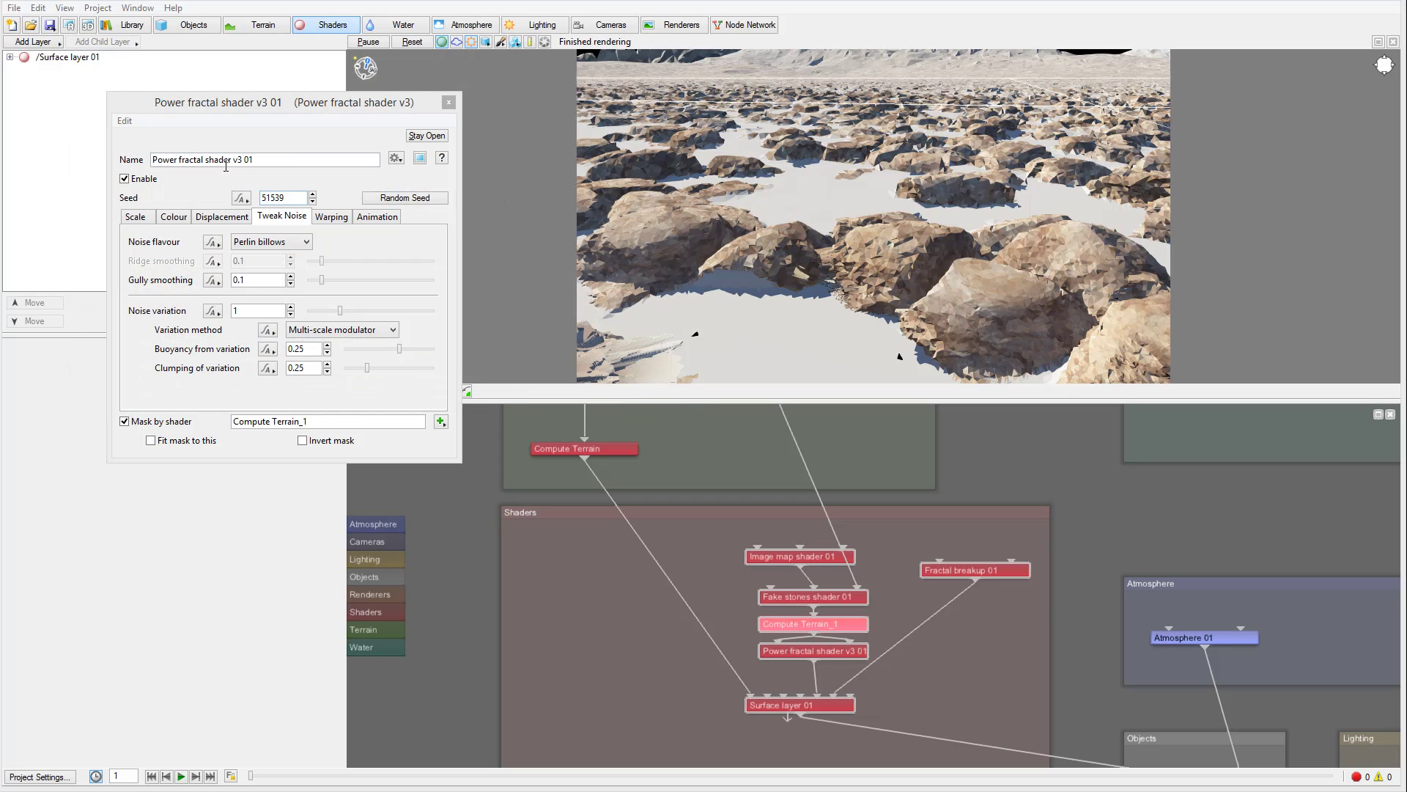
# Lower the power fractal's roughness to about 0.54, spike limit to about 0.32, and amplitude to 0.4.
pyautogui.click(211, 219)
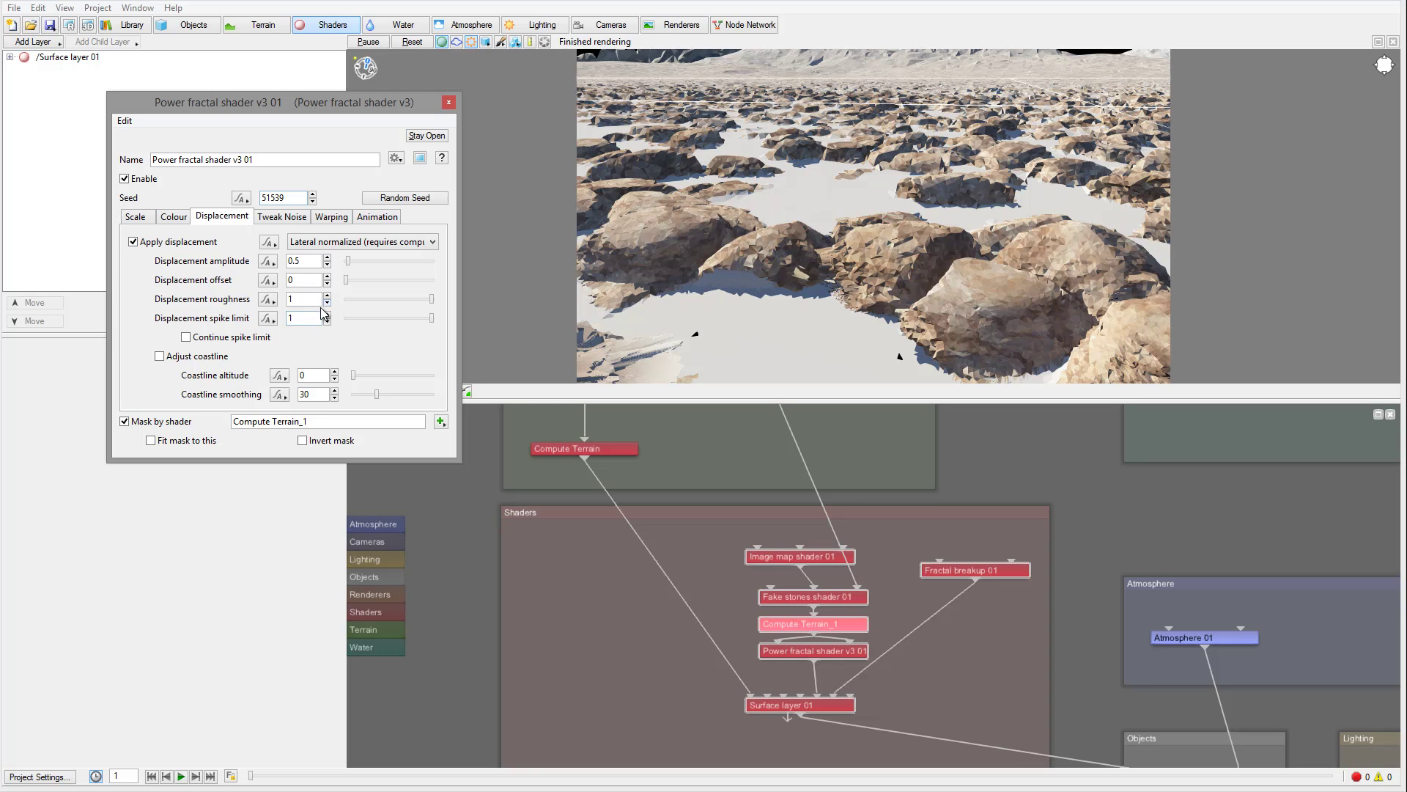
pyautogui.moveTo(431, 299); pyautogui.dragTo(373, 326)
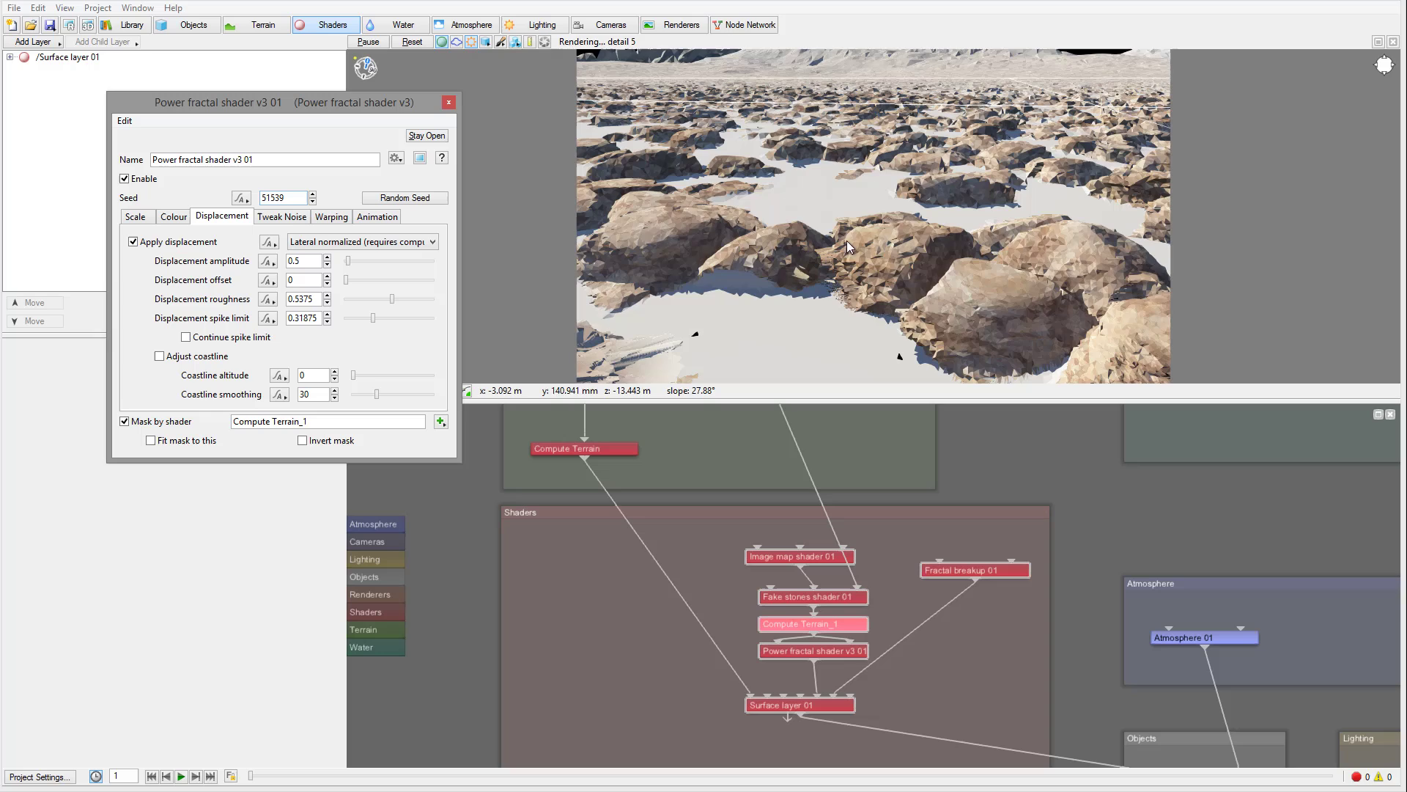
pyautogui.moveTo(853, 274); pyautogui.dragTo(662, 280)
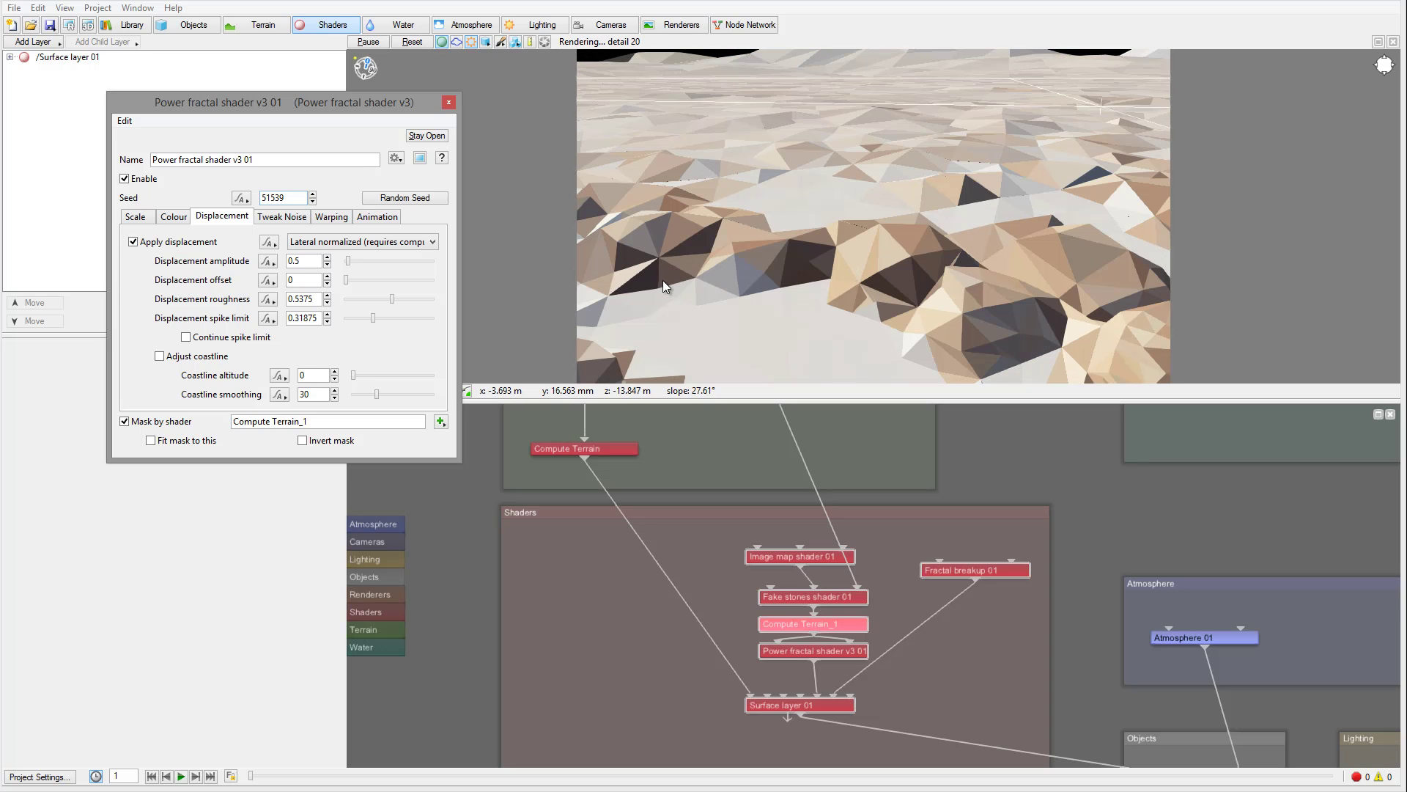
pyautogui.click(297, 261)
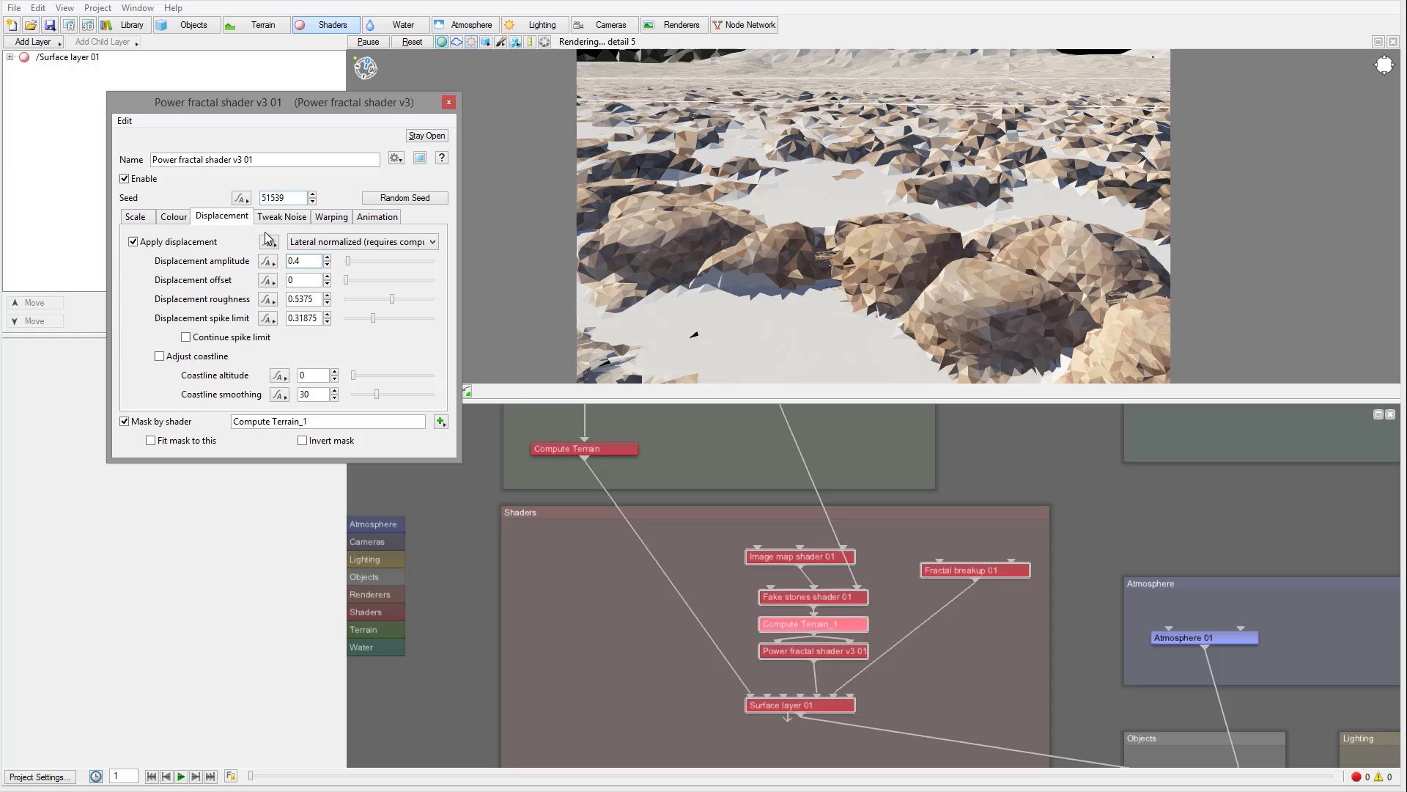
pyautogui.write('4')
pyautogui.press('Return')
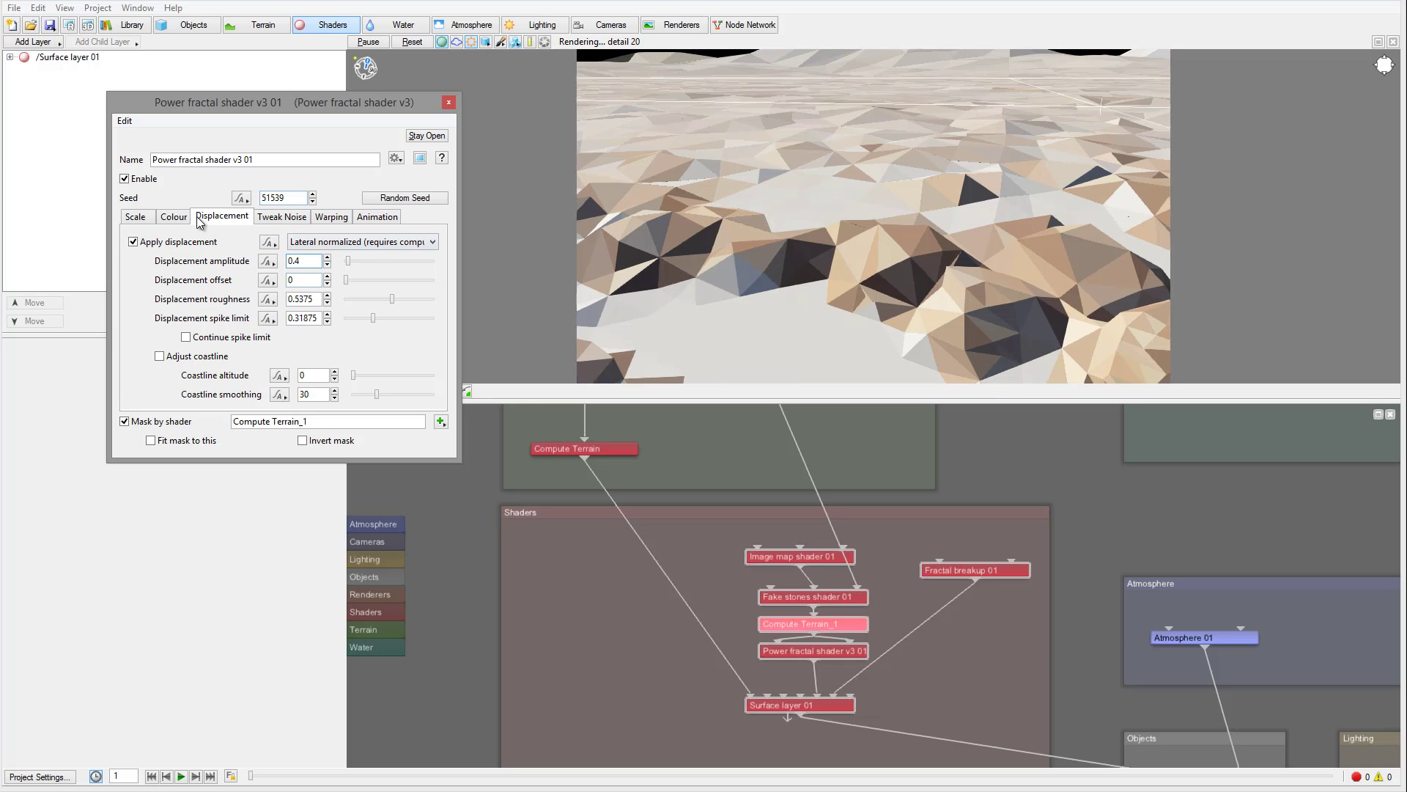
pyautogui.click(139, 217)
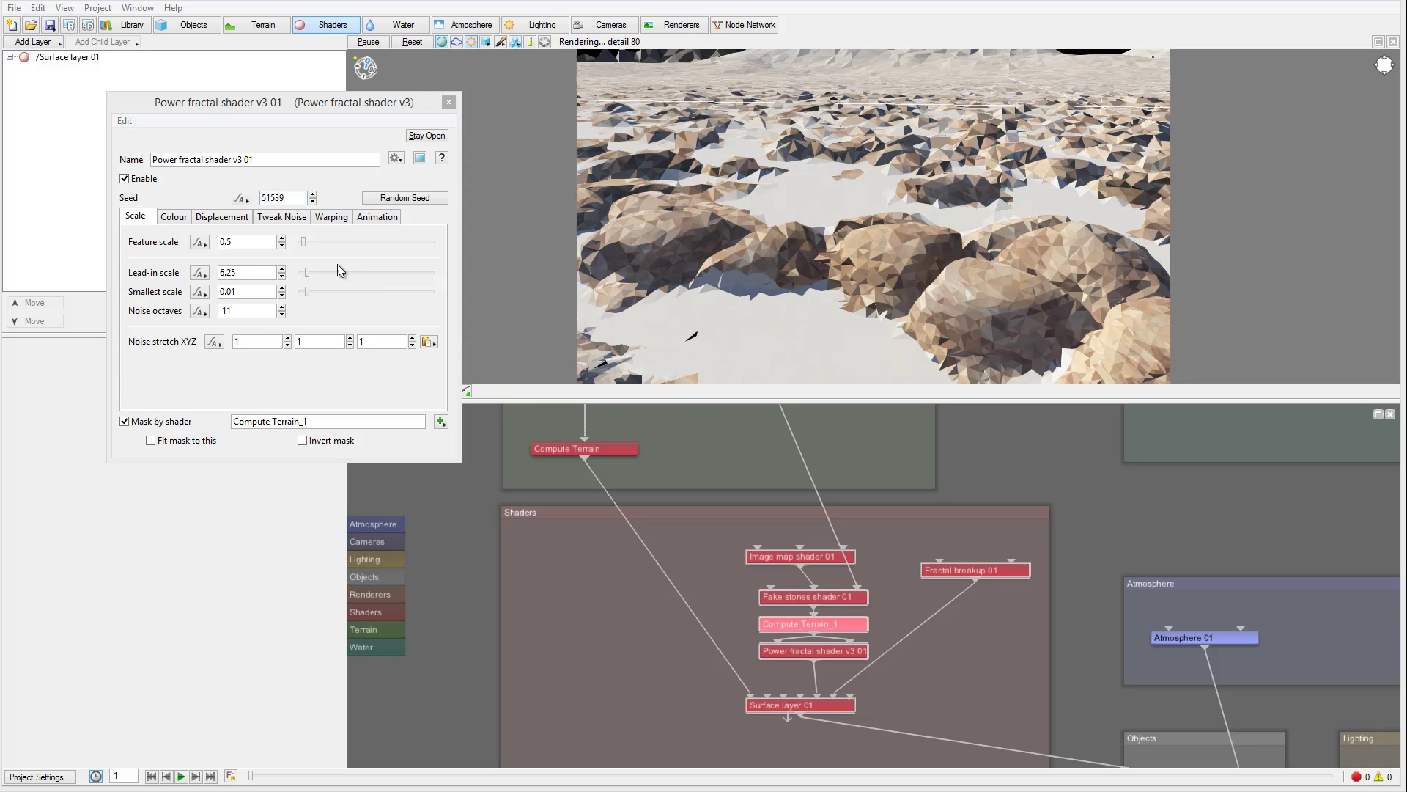
# Reduce the power fractal's lead-in scale to about 0.39 and set its feature scale to 0.7.
pyautogui.click(306, 277)
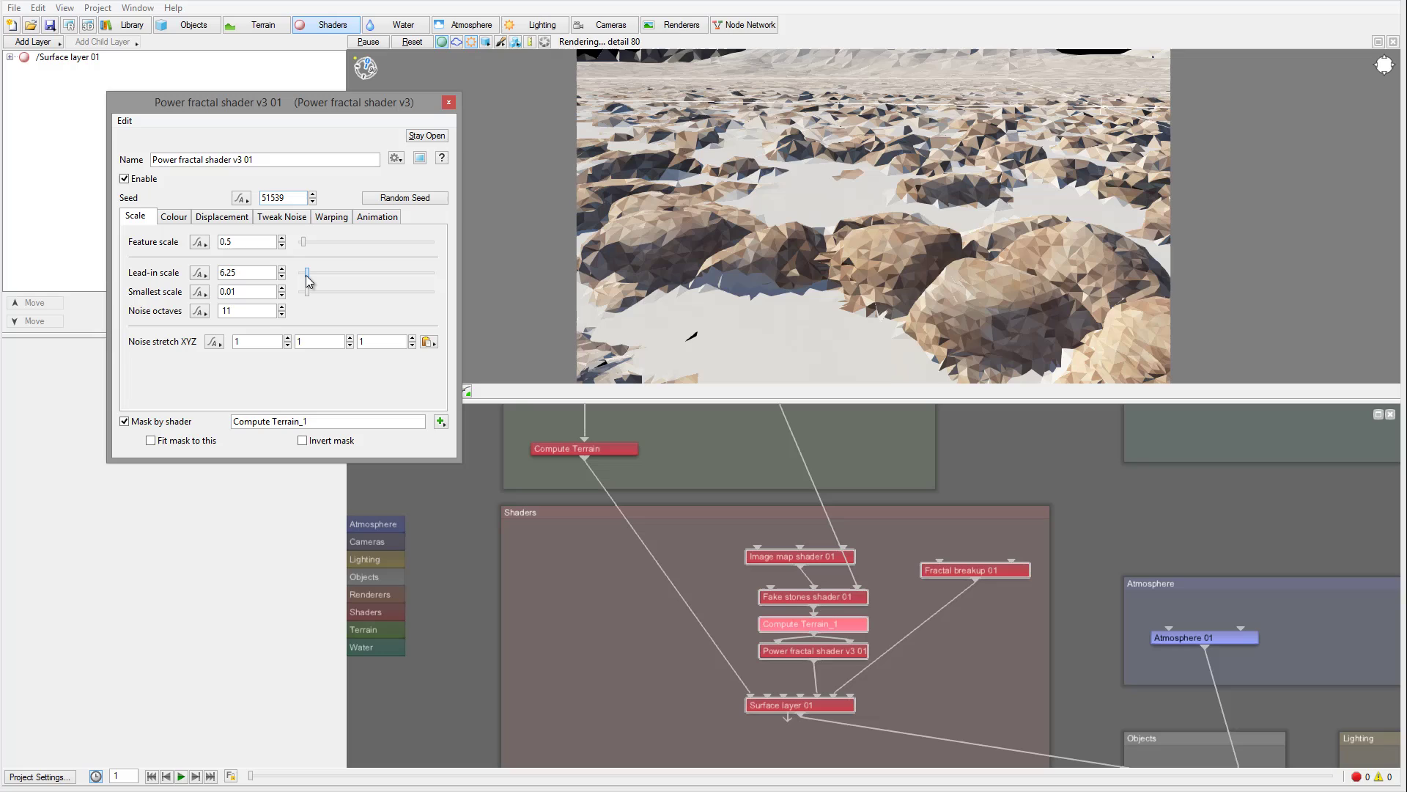
pyautogui.moveTo(307, 277); pyautogui.dragTo(303, 282)
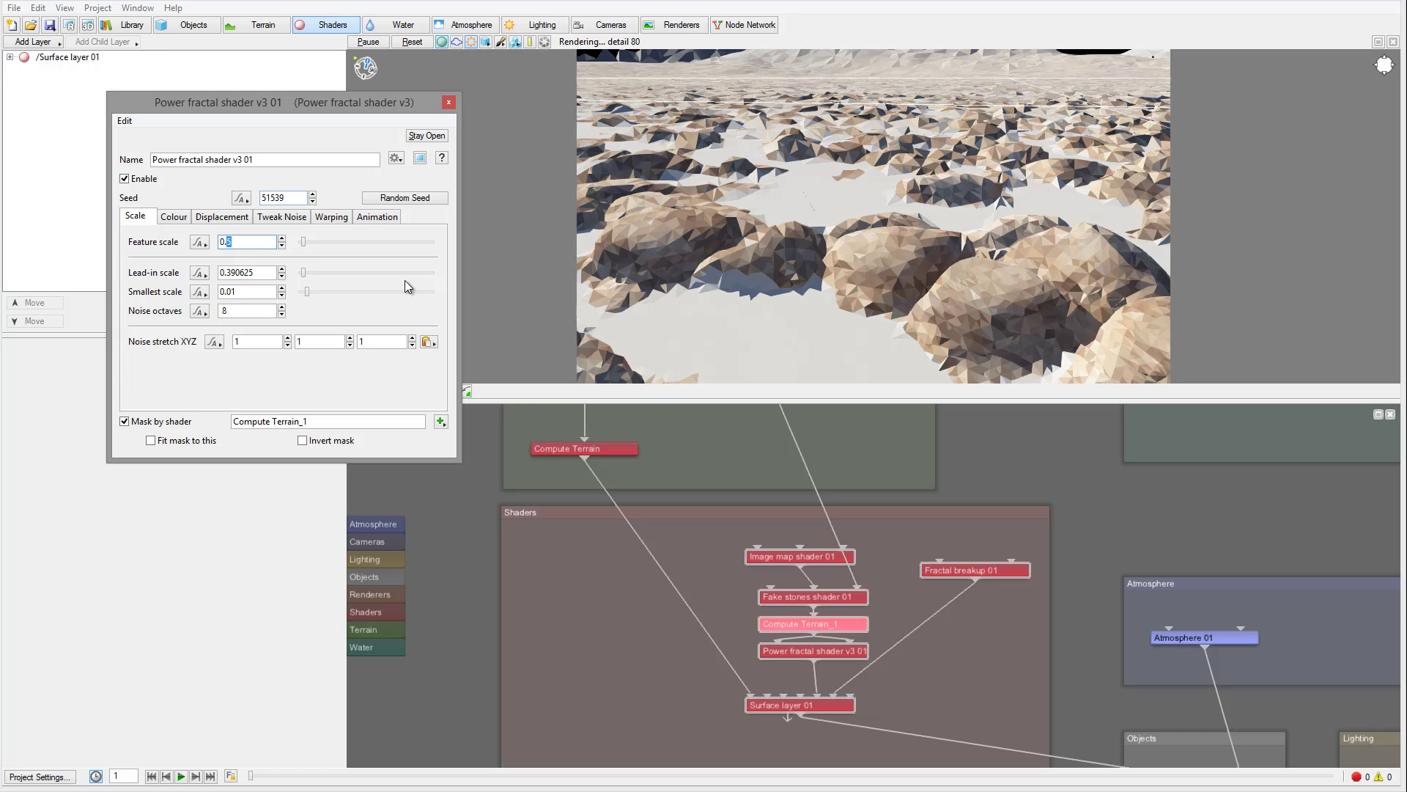
pyautogui.write('7')
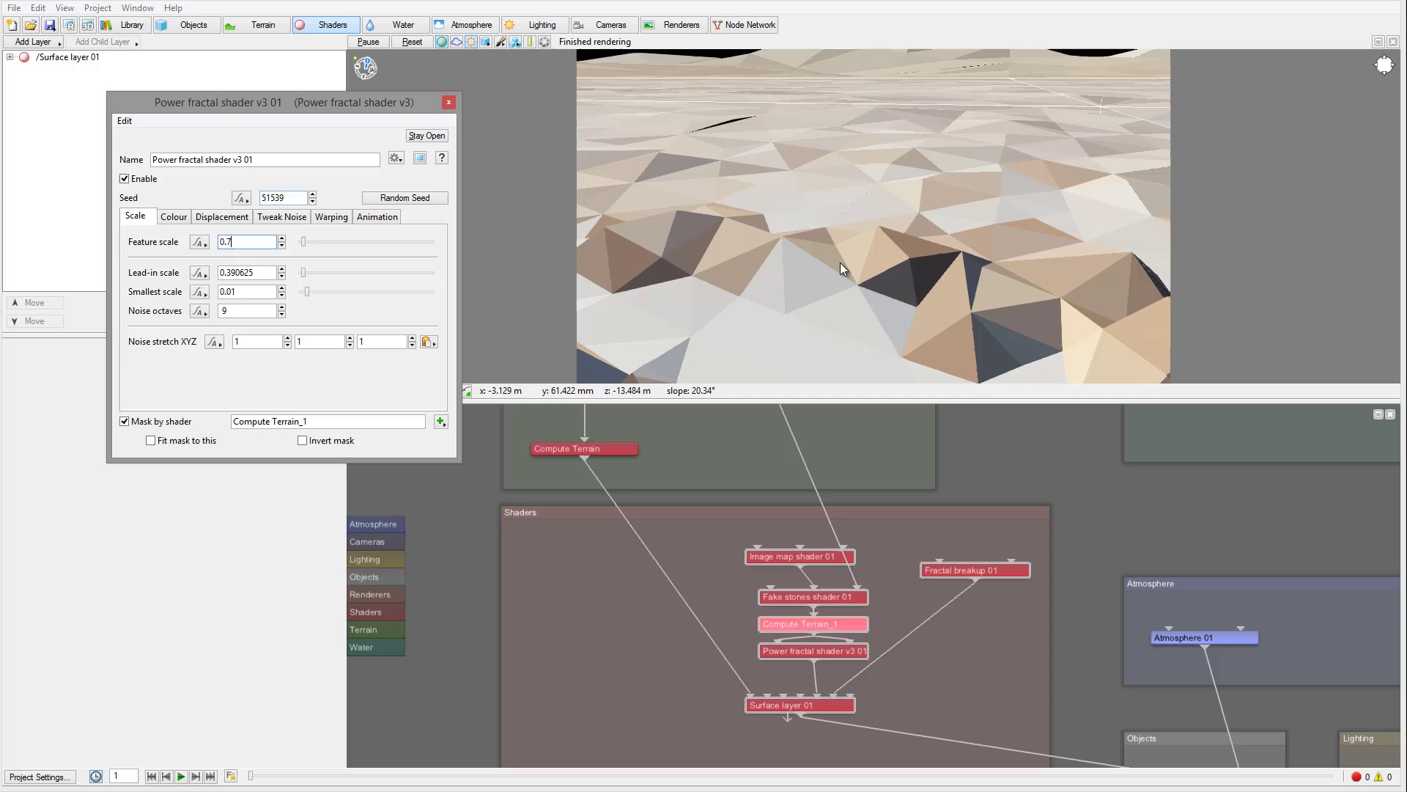
pyautogui.press('Return')
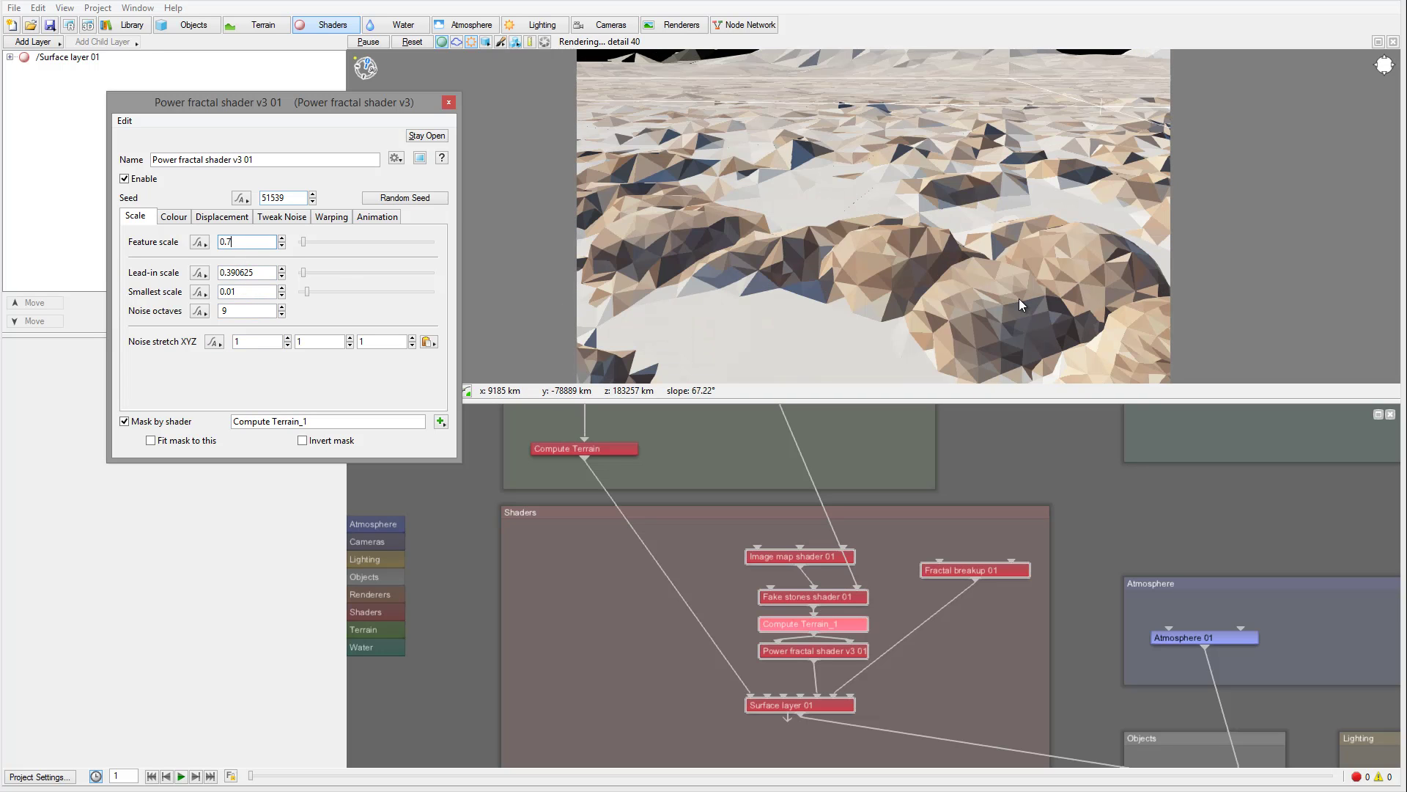
pyautogui.click(69, 25)
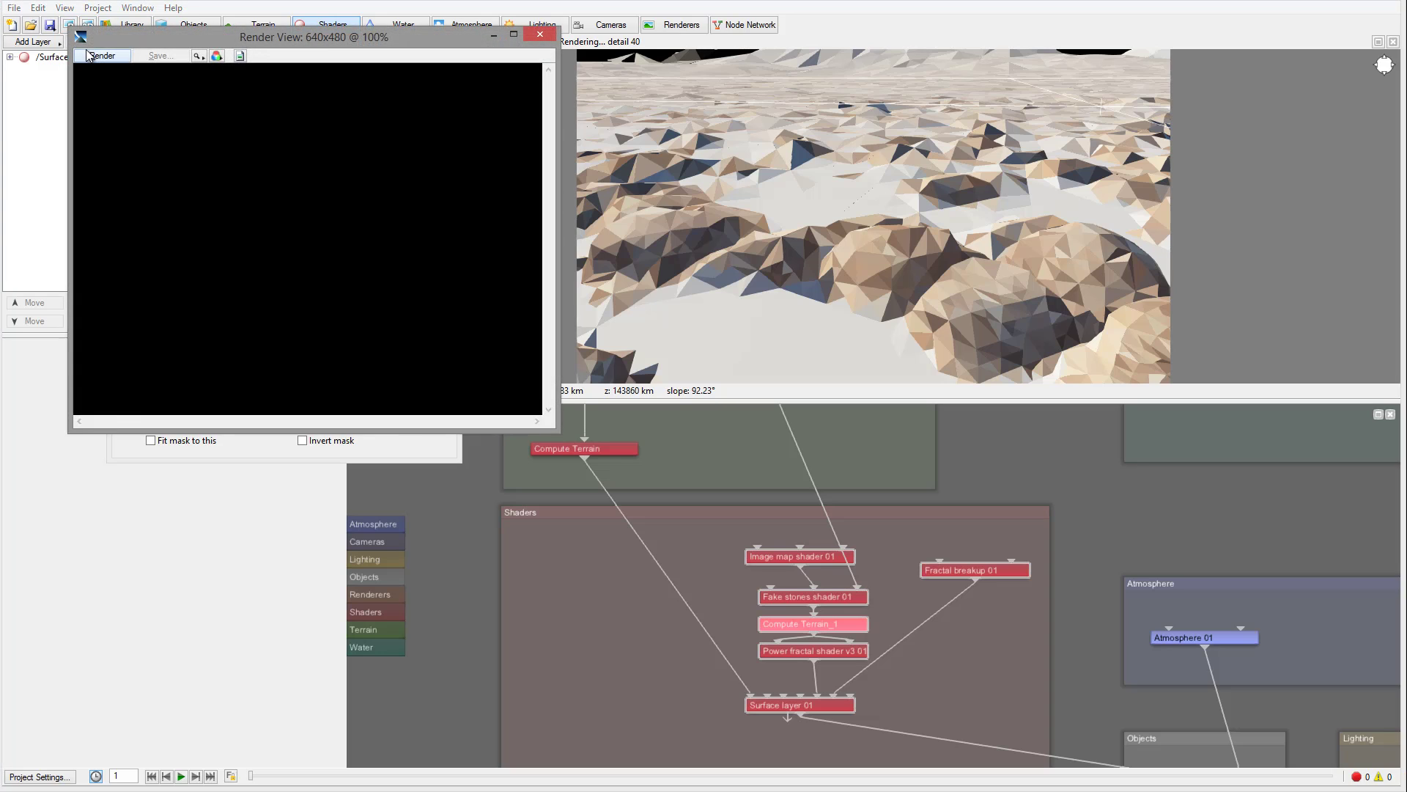
pyautogui.click(100, 56)
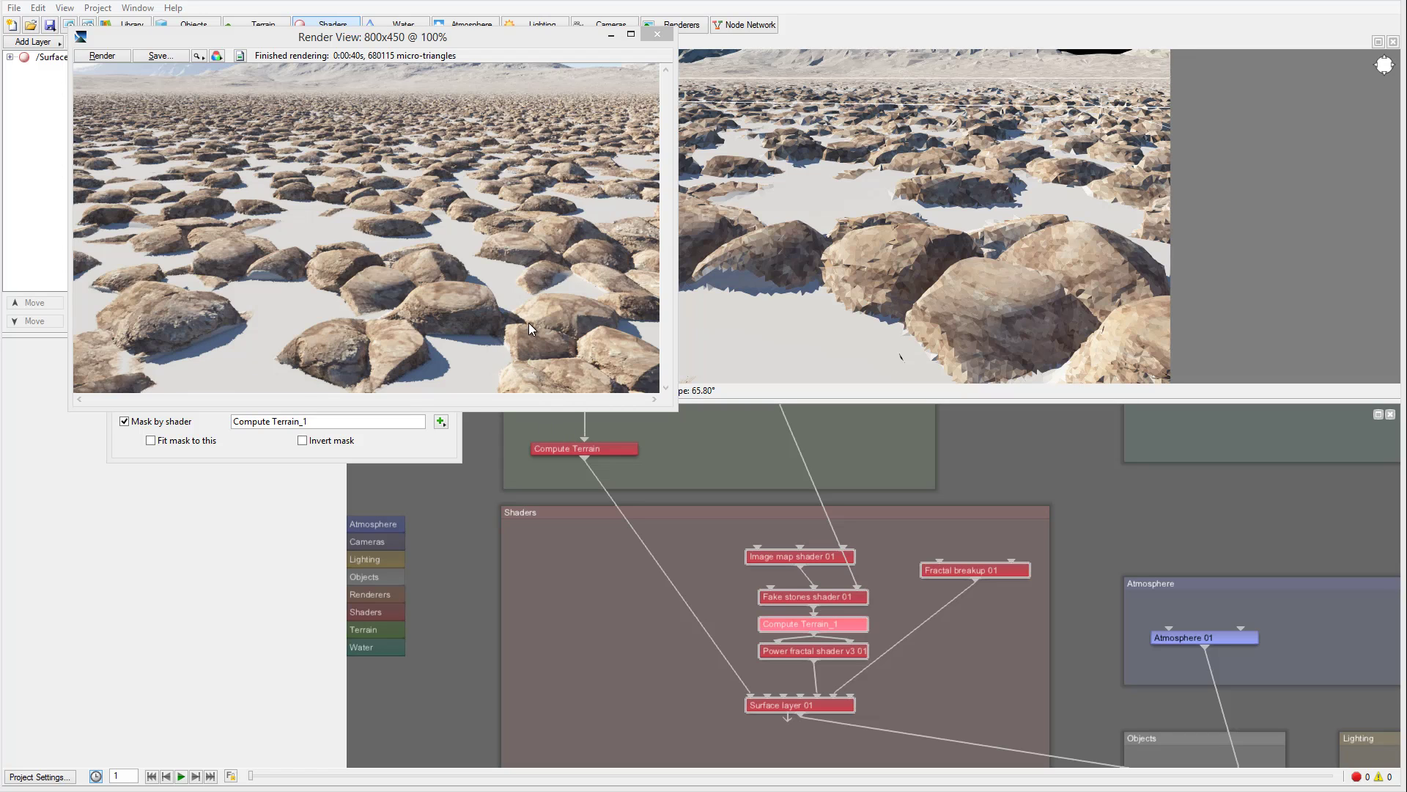
pyautogui.click(658, 35)
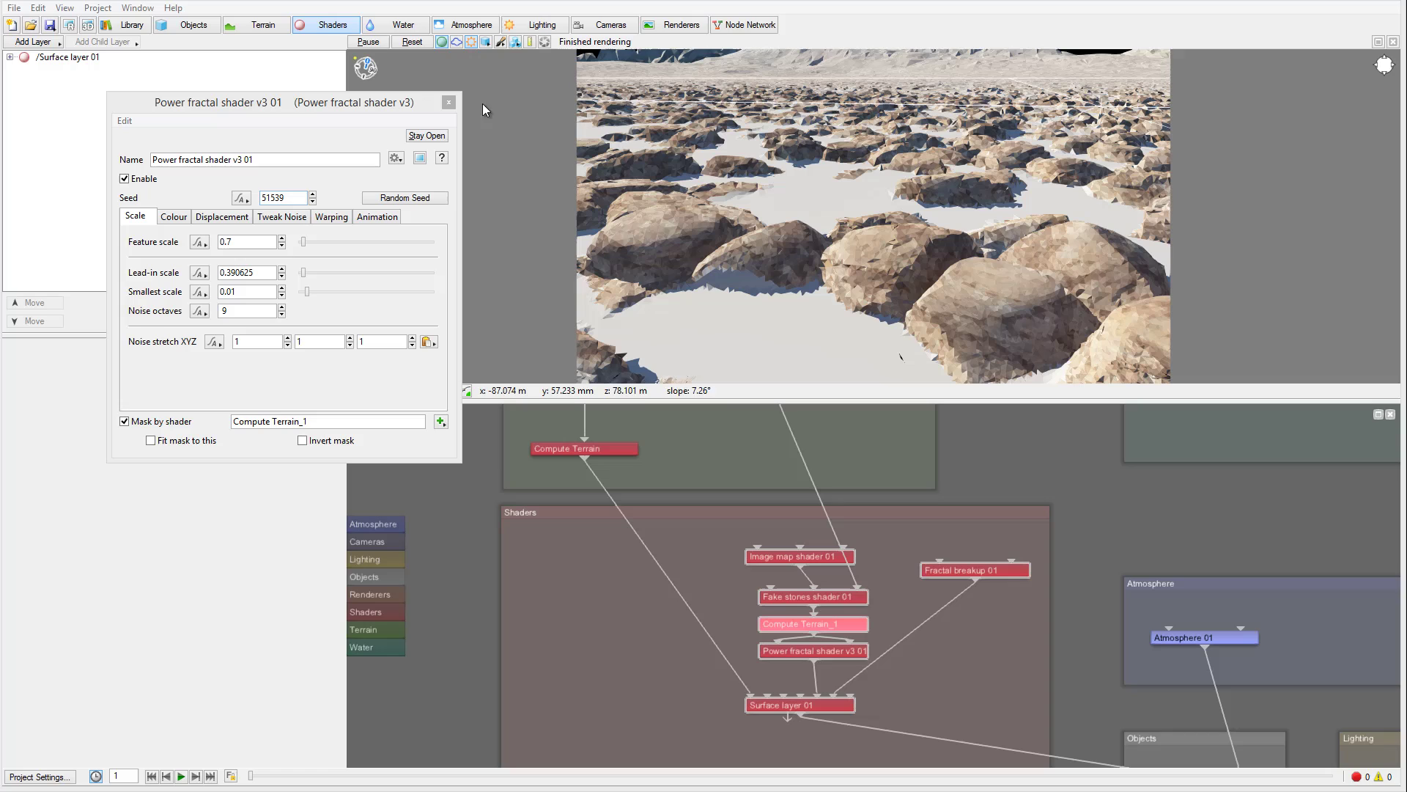
# Nudge displacement roughness and spike limit up slightly, and set gully smoothing to 0.175.
pyautogui.click(220, 217)
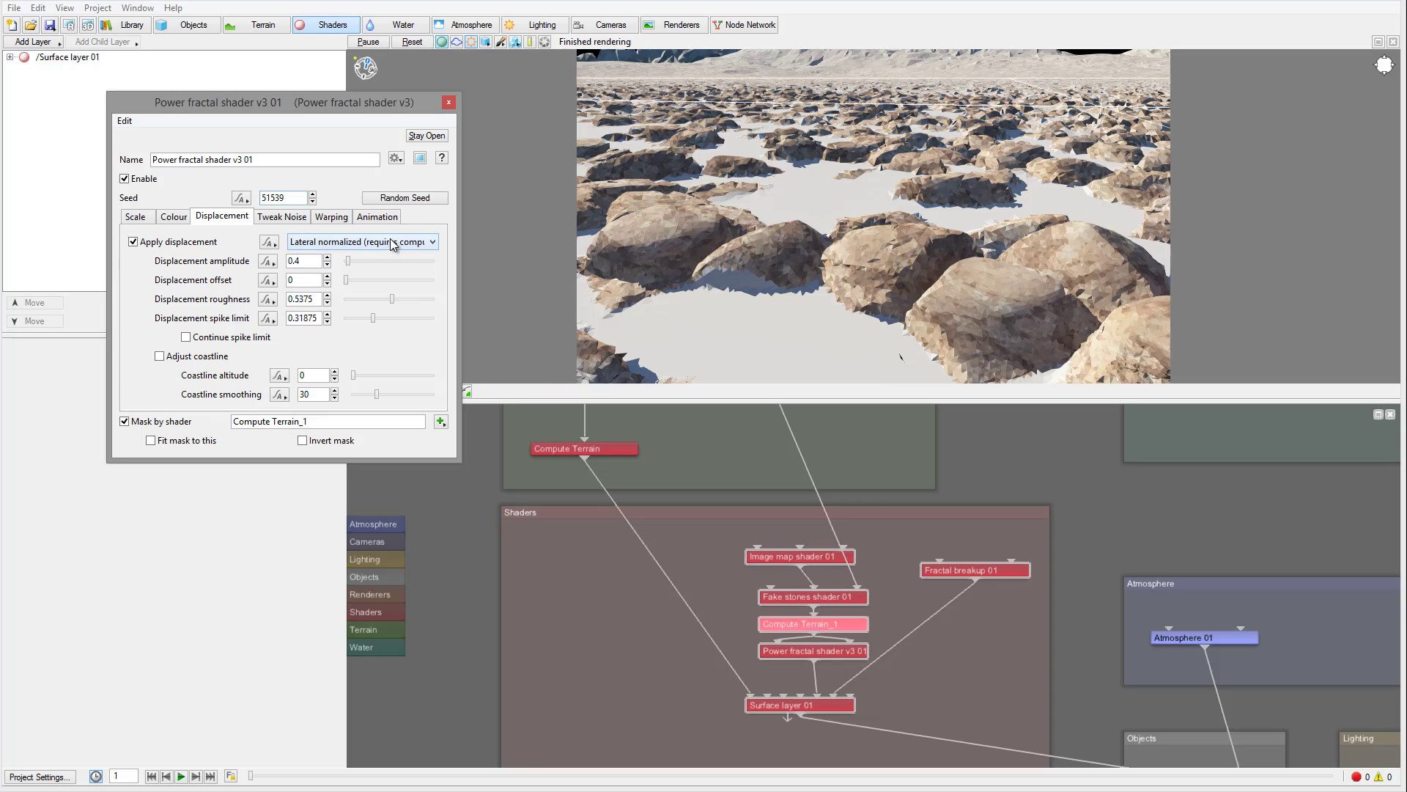
pyautogui.moveTo(394, 301); pyautogui.dragTo(381, 317)
pyautogui.click(282, 216)
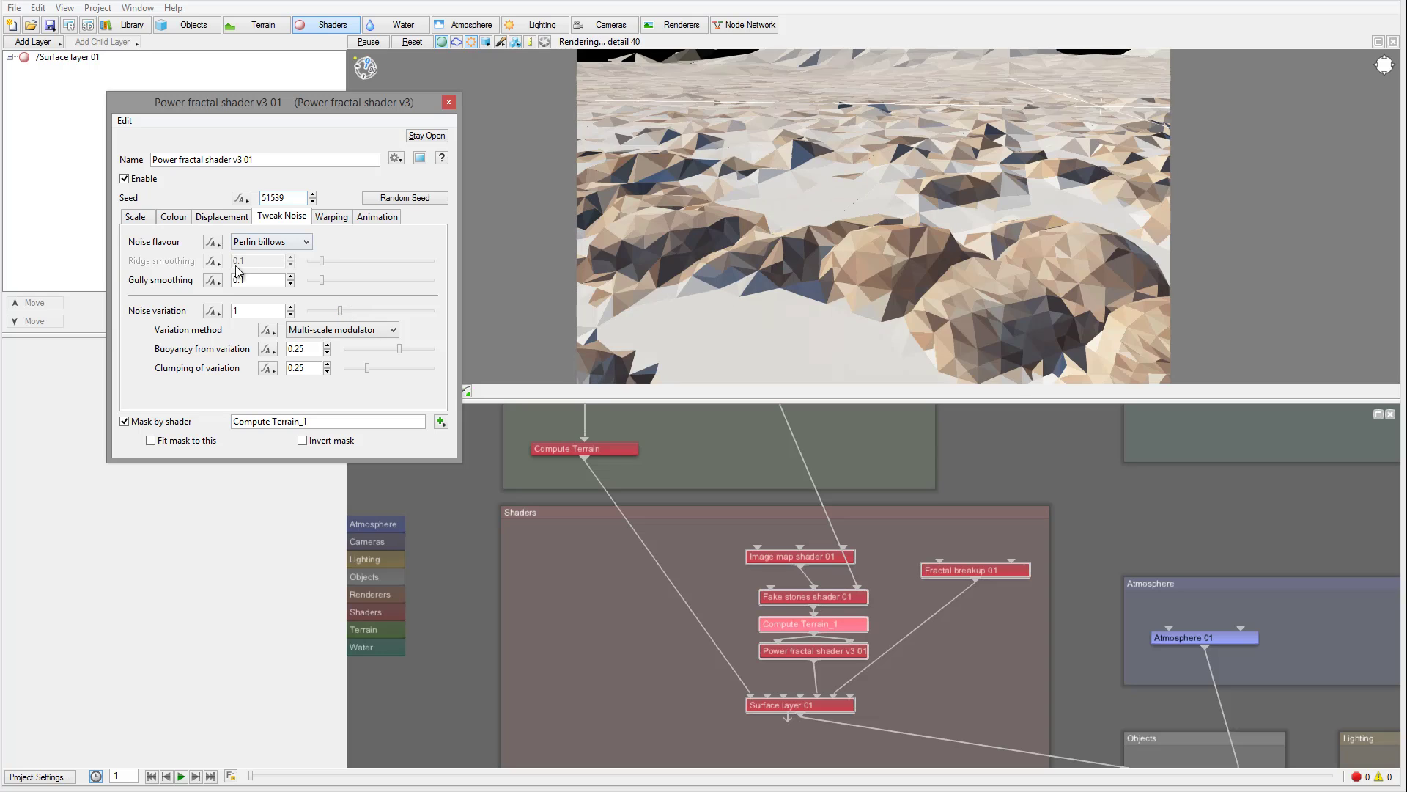
pyautogui.moveTo(324, 280); pyautogui.dragTo(331, 280)
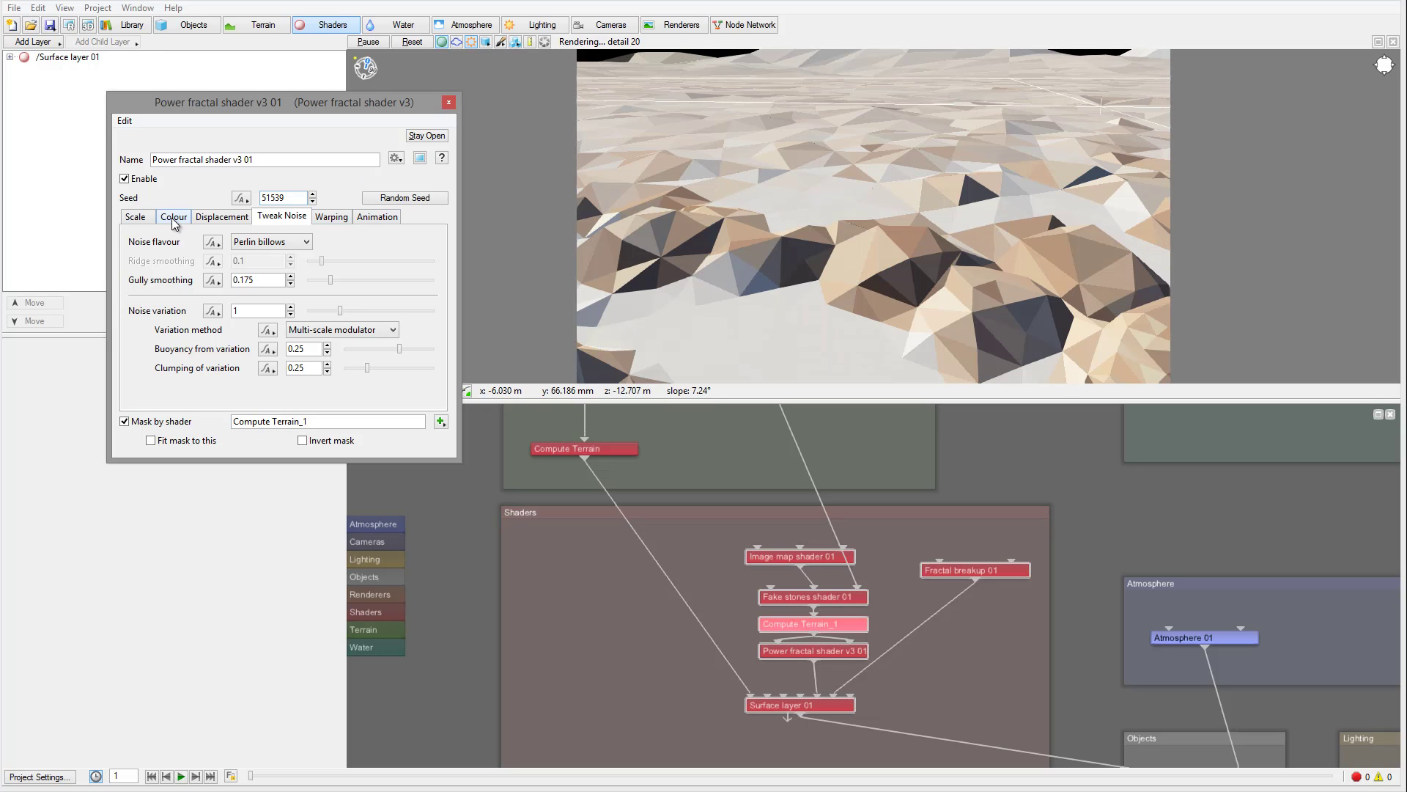
# Set the power fractal's smallest scale to 0.03.
pyautogui.click(222, 217)
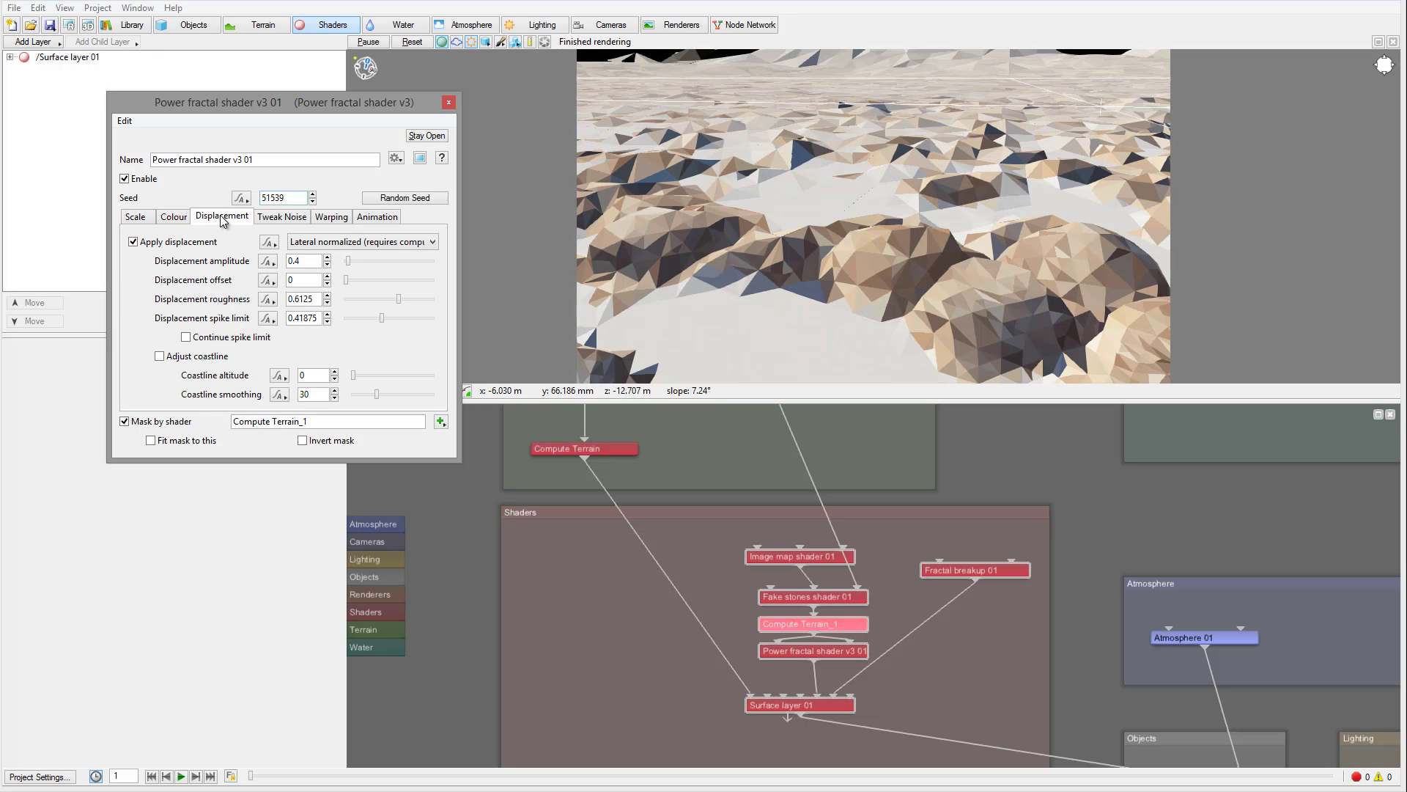
pyautogui.click(135, 217)
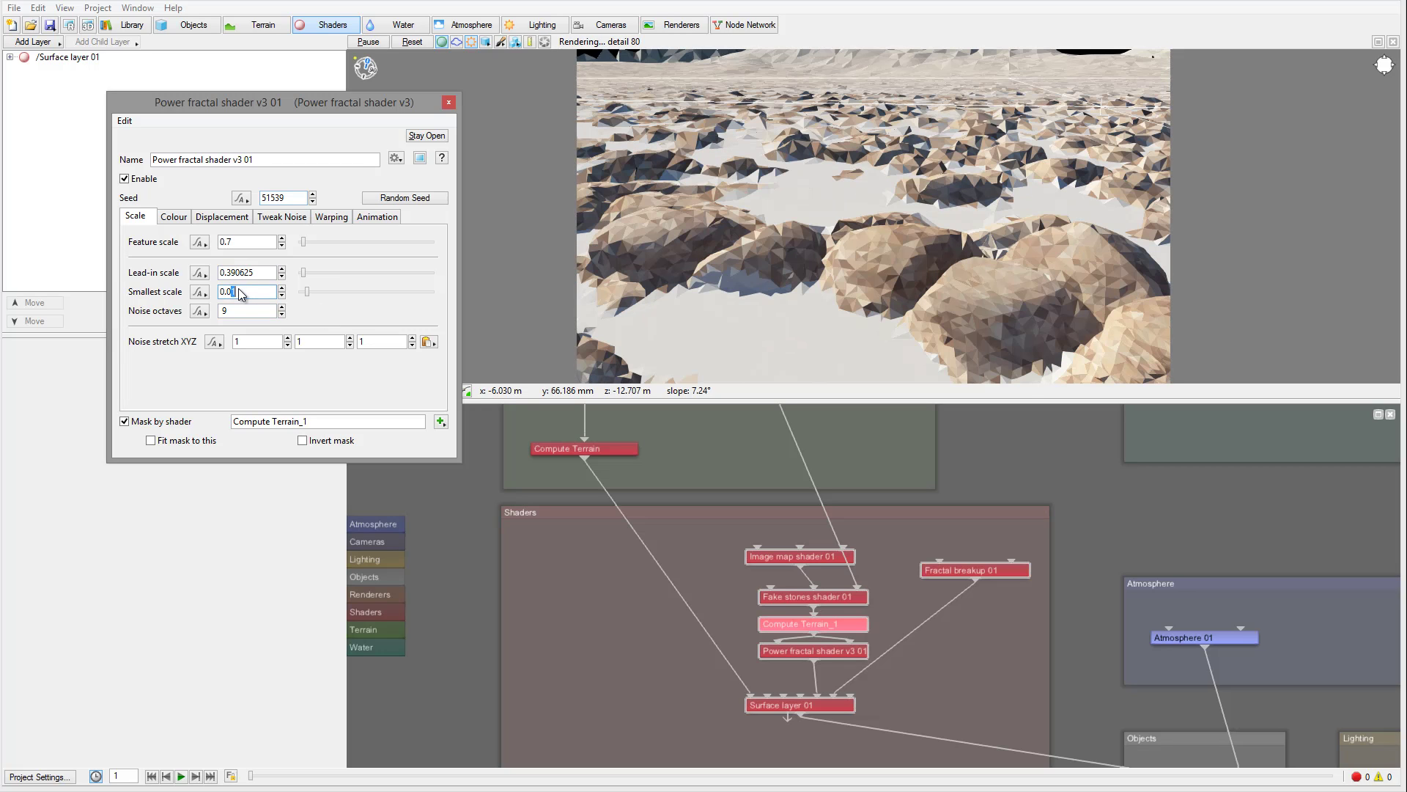
pyautogui.write('3')
pyautogui.press('Return')
pyautogui.click(280, 296)
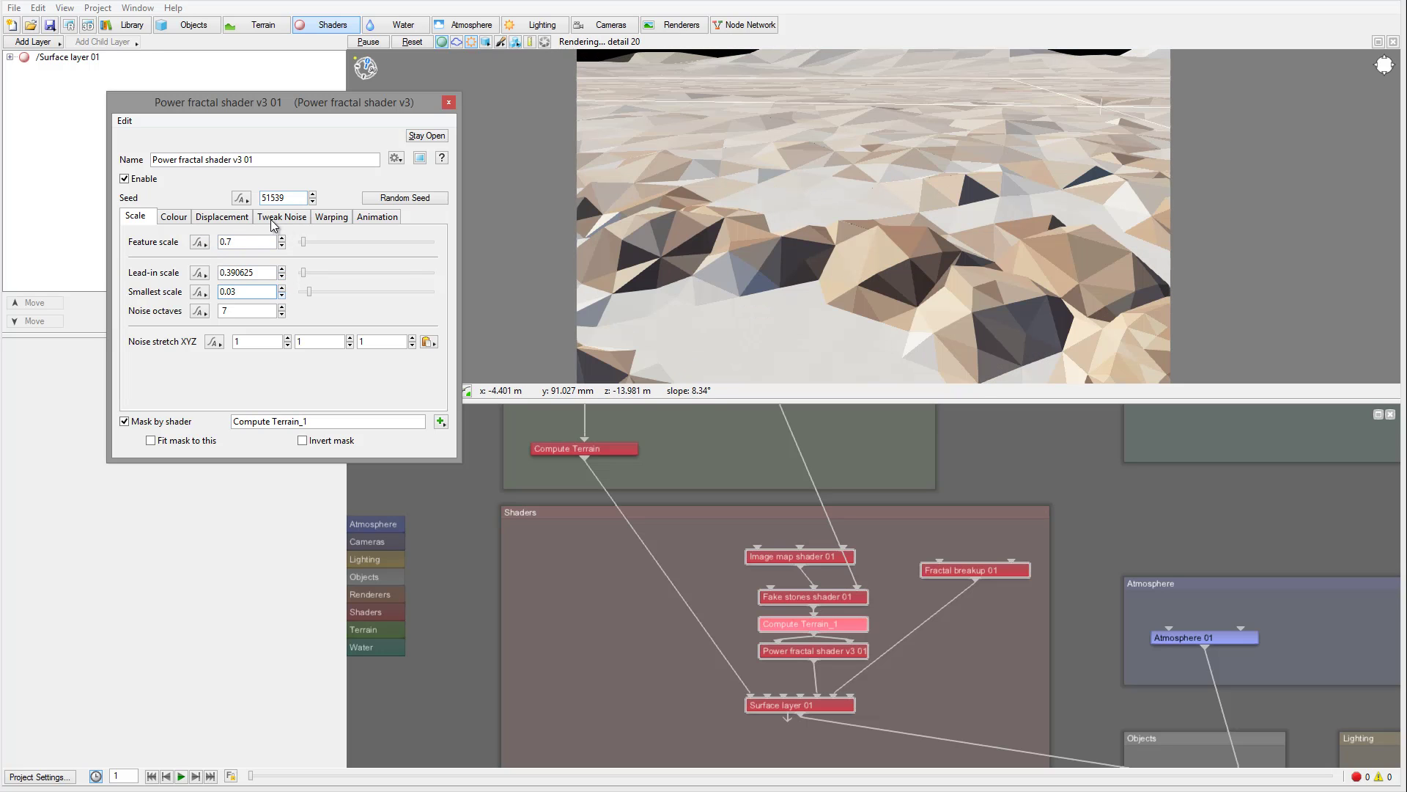
# Set displacement roughness to 0.625 and spike limit to 0.4875, then close the power fractal settings.
pyautogui.click(222, 216)
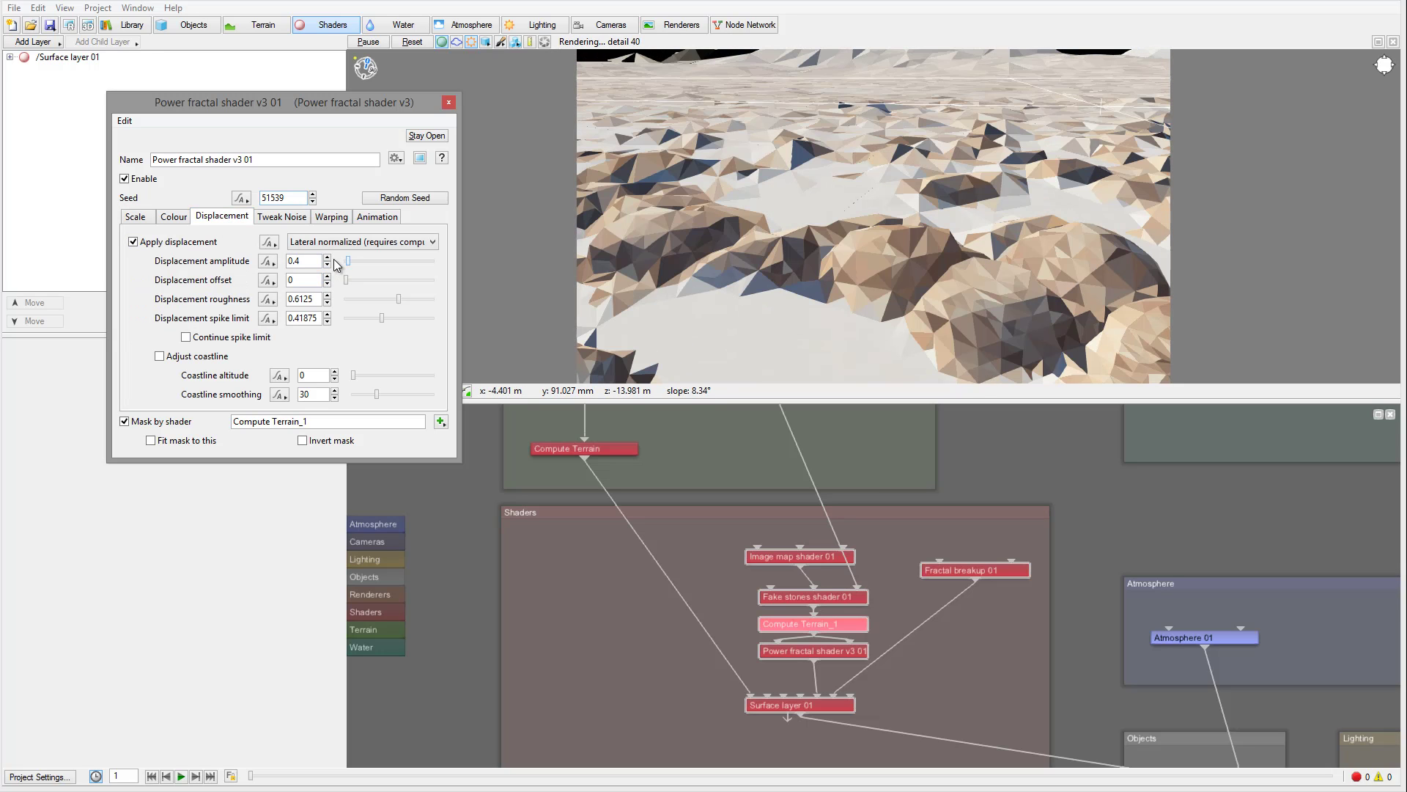
pyautogui.doubleClick(303, 260)
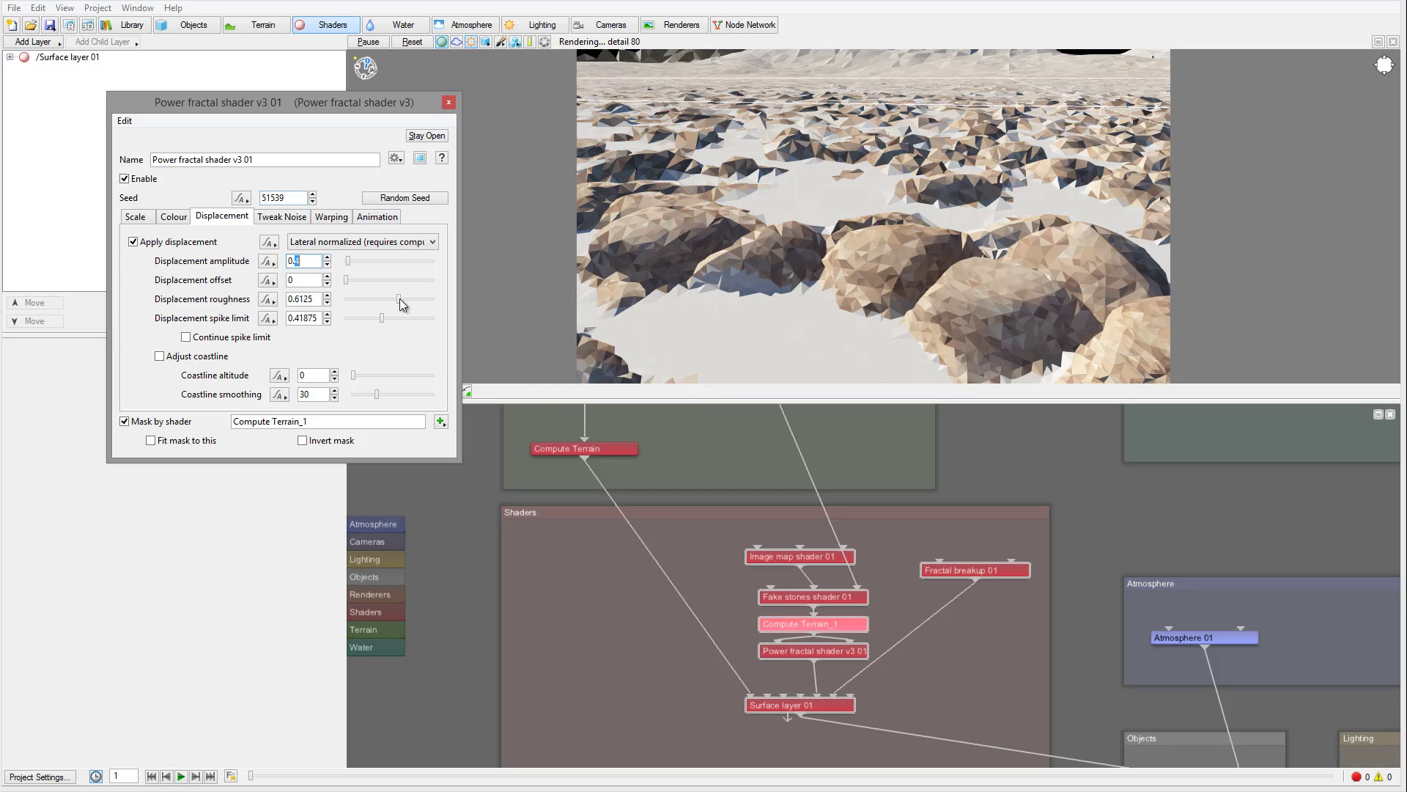
pyautogui.moveTo(399, 298)
pyautogui.mouseDown()
pyautogui.moveTo(388, 318)
pyautogui.moveTo(400, 298)
pyautogui.mouseUp()
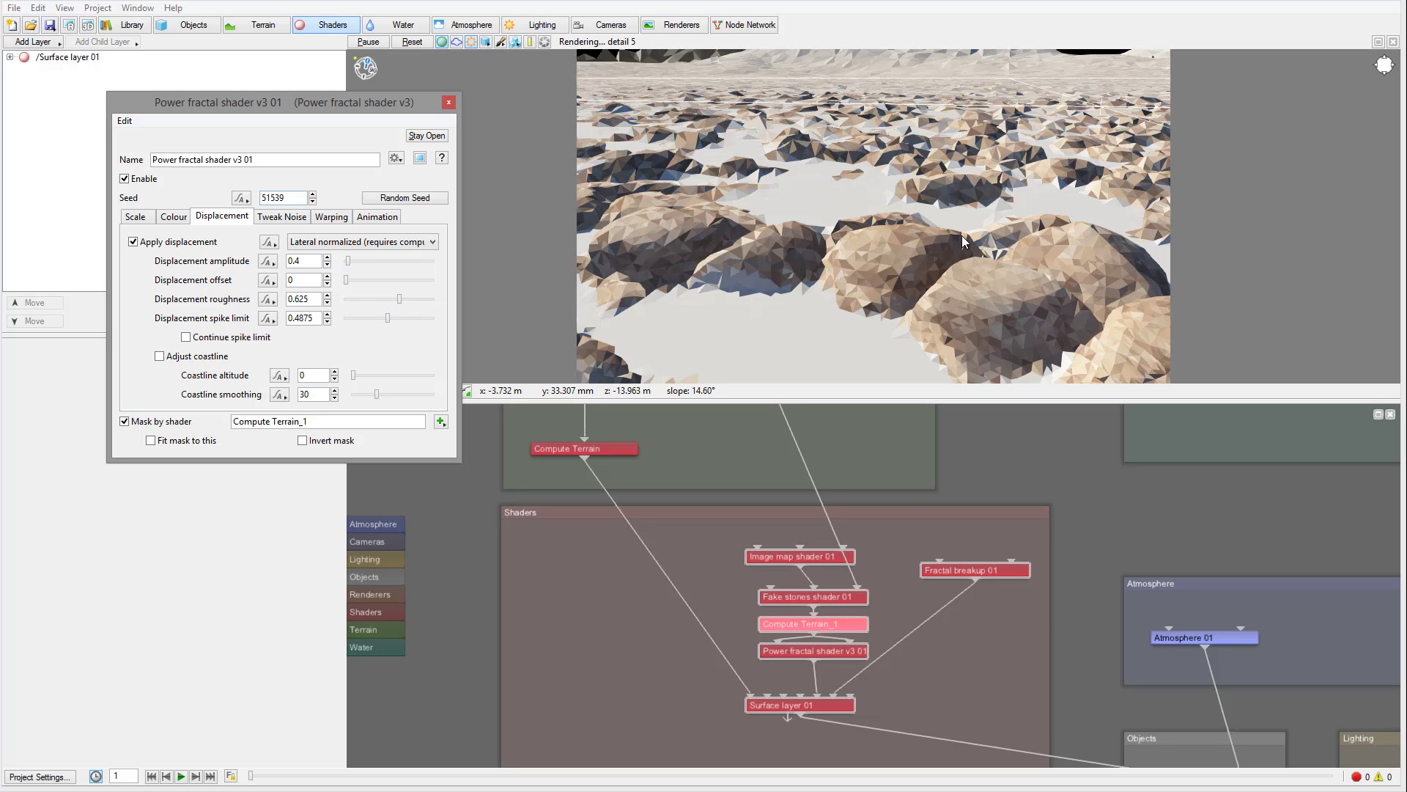
pyautogui.click(448, 104)
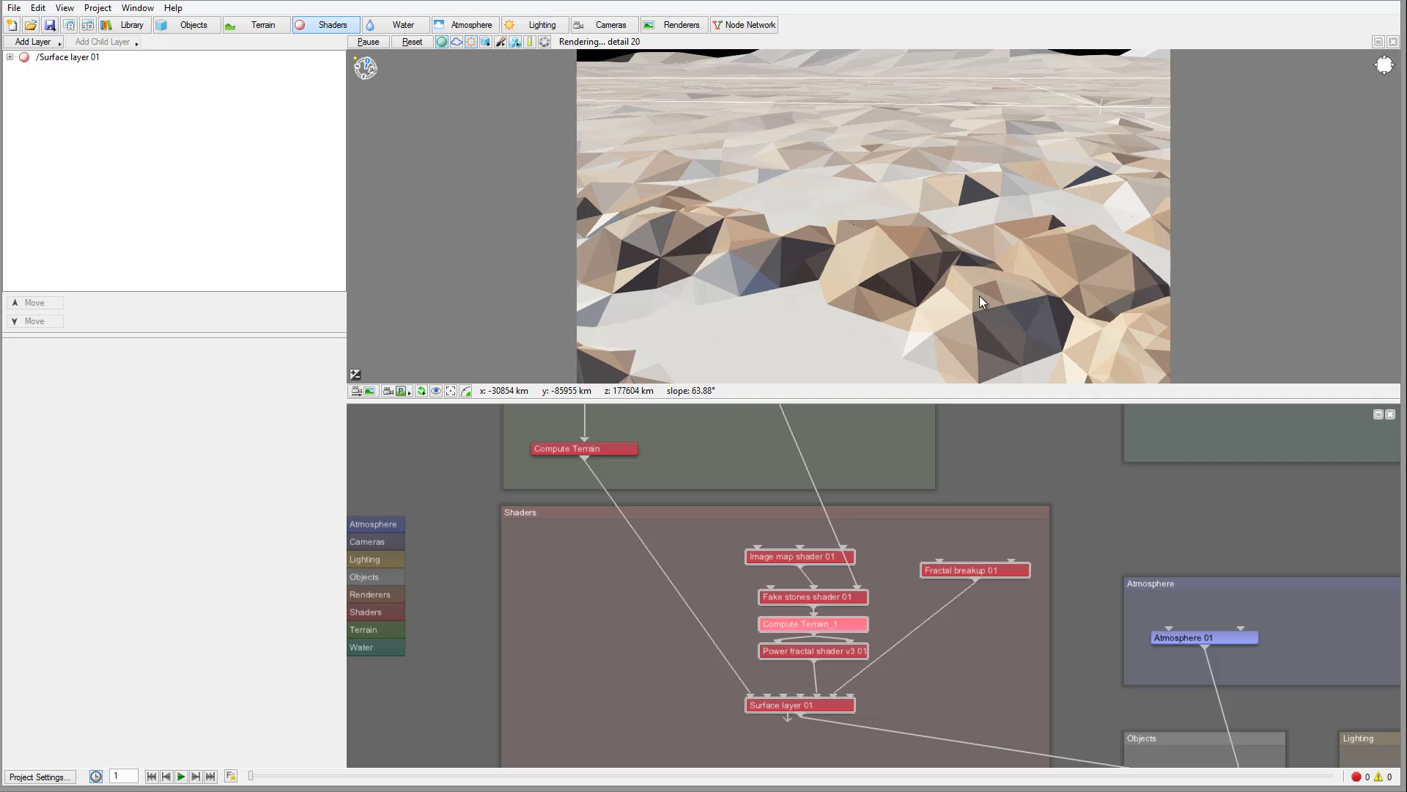